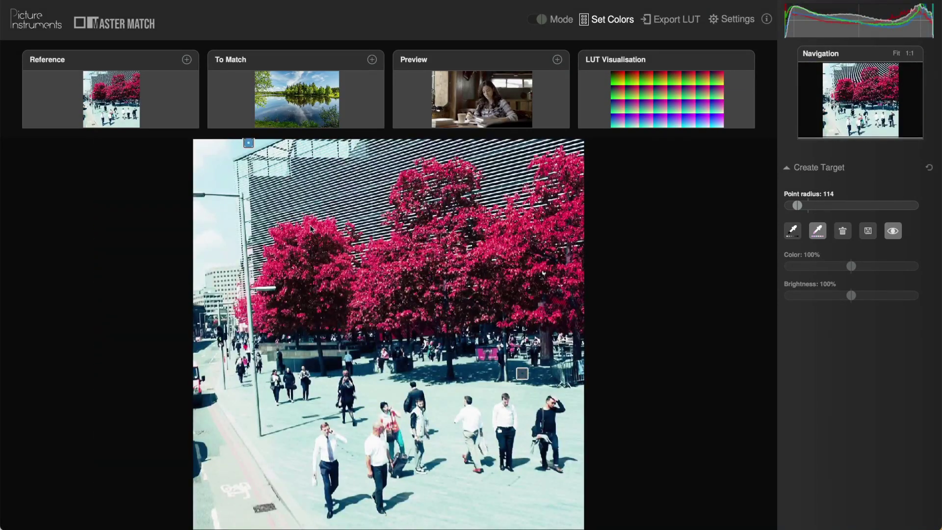
Add a color point on the red tree in the reference image and reposition its matching point in the sky of the To Match image.
{"action": "left_click", "coordinate": [310, 226]}
{"action": "left_click", "coordinate": [322, 64]}
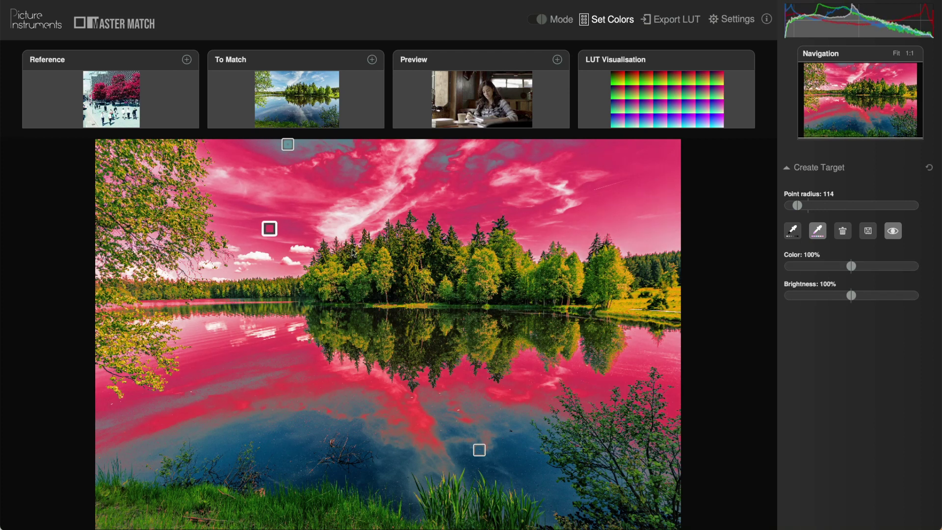
{"action": "left_click_drag", "start_coordinate": [270, 227], "coordinate": [382, 254]}
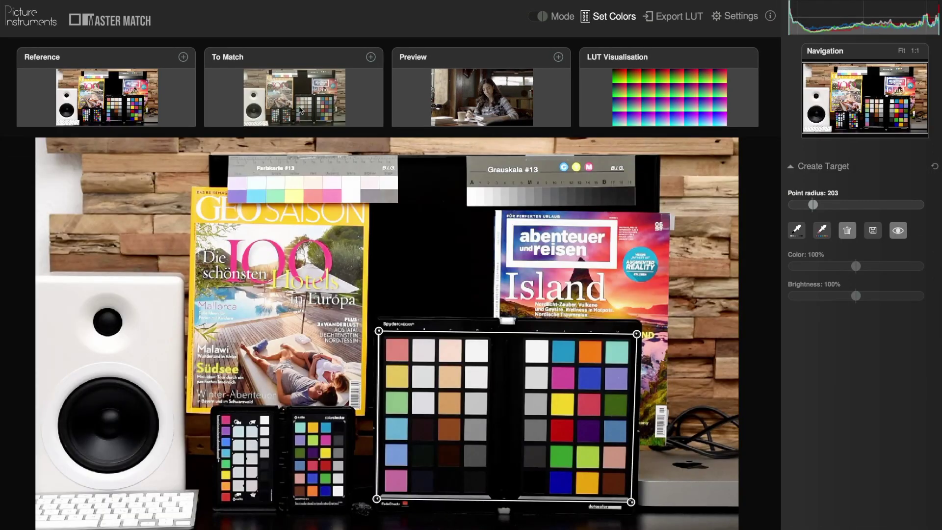
On the To Match image, add a color point on the tan chart patch and grey points on two patches of the grey column.
{"action": "left_click", "coordinate": [301, 110]}
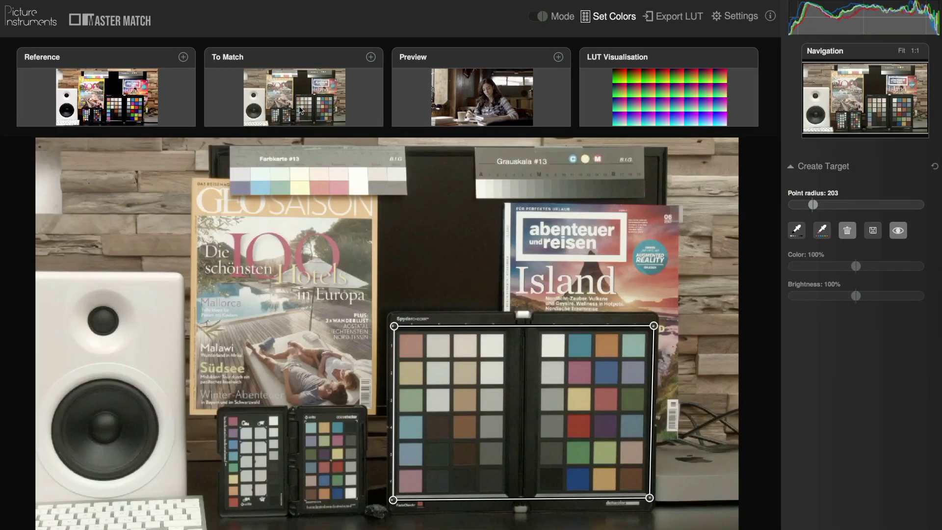
{"action": "left_click", "coordinate": [822, 230]}
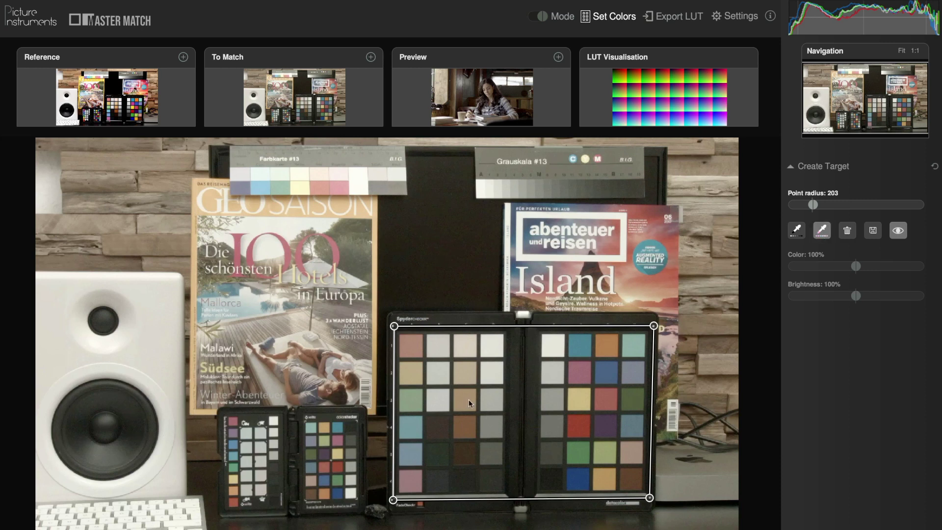
{"action": "left_click", "coordinate": [796, 230]}
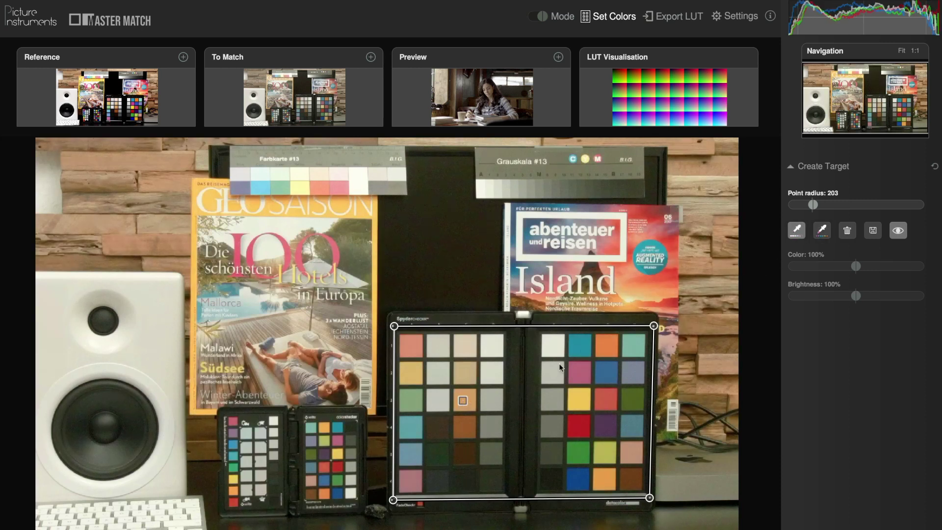
{"action": "left_click", "coordinate": [551, 452]}
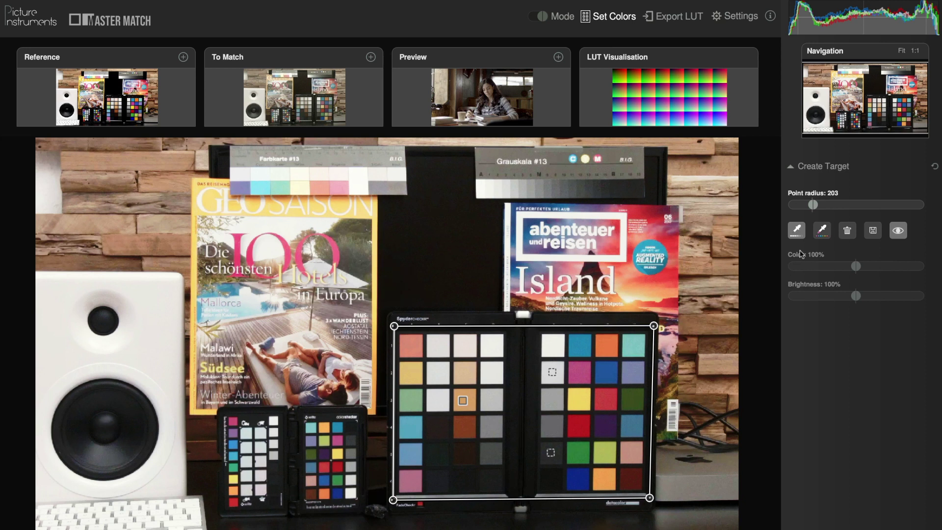
Add color points on the yellow, red, green and blue chart patches, and compare the To Match image with the reference.
{"action": "left_click", "coordinate": [821, 230]}
{"action": "left_click", "coordinate": [579, 403]}
{"action": "left_click", "coordinate": [578, 428]}
{"action": "left_click", "coordinate": [579, 451]}
{"action": "left_click", "coordinate": [578, 477]}
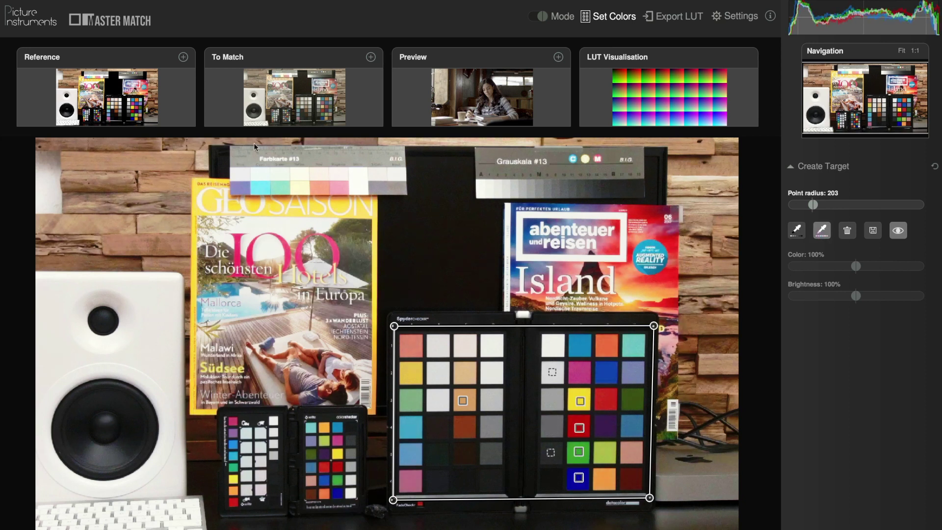
{"action": "left_click", "coordinate": [158, 100]}
{"action": "left_click", "coordinate": [281, 93]}
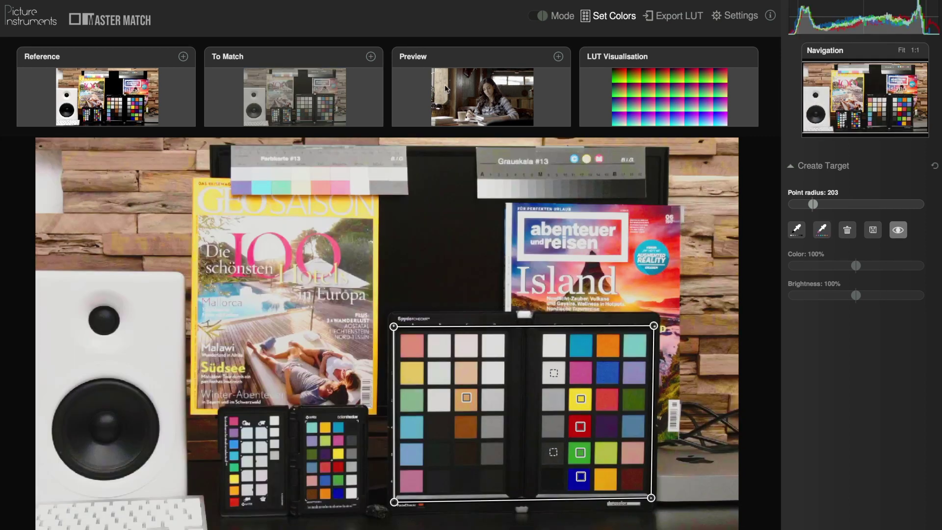
Look through the reference colors offered in the settings, down to the Spyder Photo sets, close the settings and open the reference image's source list.
{"action": "left_click", "coordinate": [725, 15]}
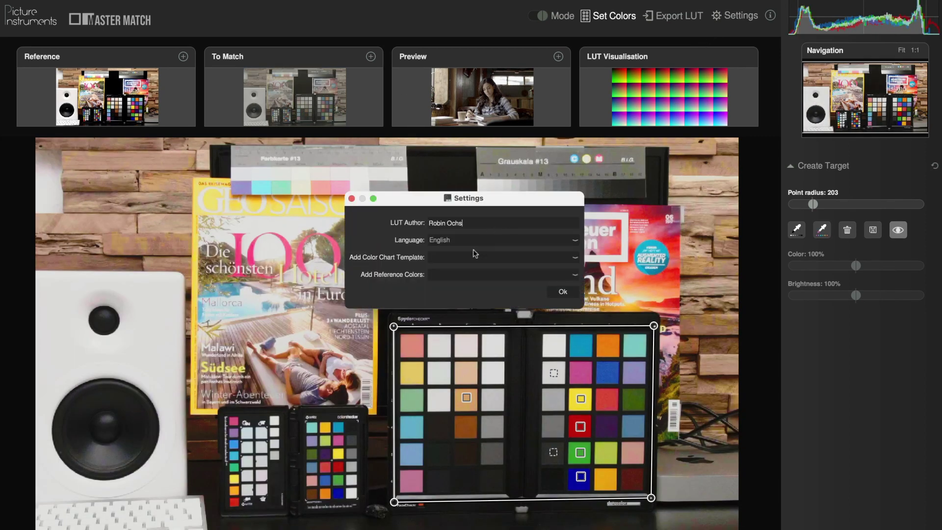
{"action": "left_click", "coordinate": [462, 274]}
{"action": "scroll", "coordinate": [456, 324], "scroll_direction": "down", "scroll_amount": 5}
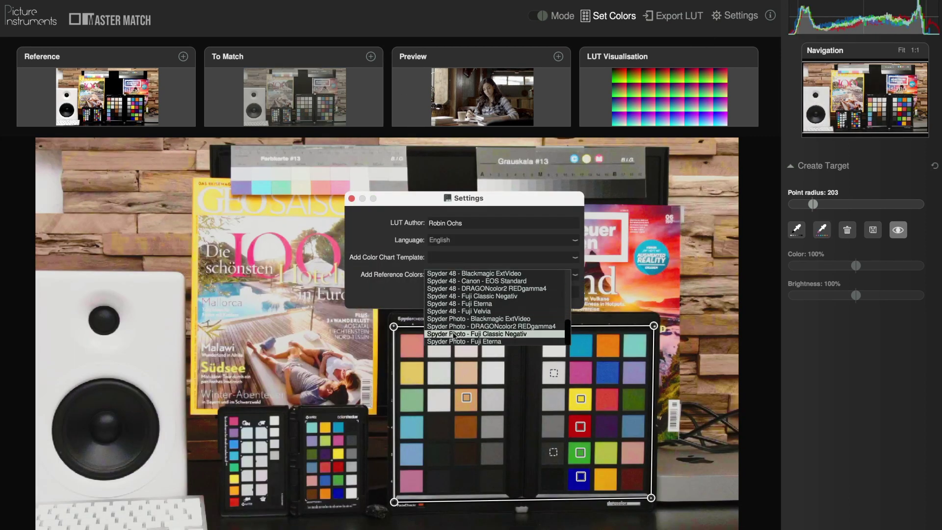
{"action": "left_click", "coordinate": [351, 198]}
{"action": "left_click", "coordinate": [183, 56]}
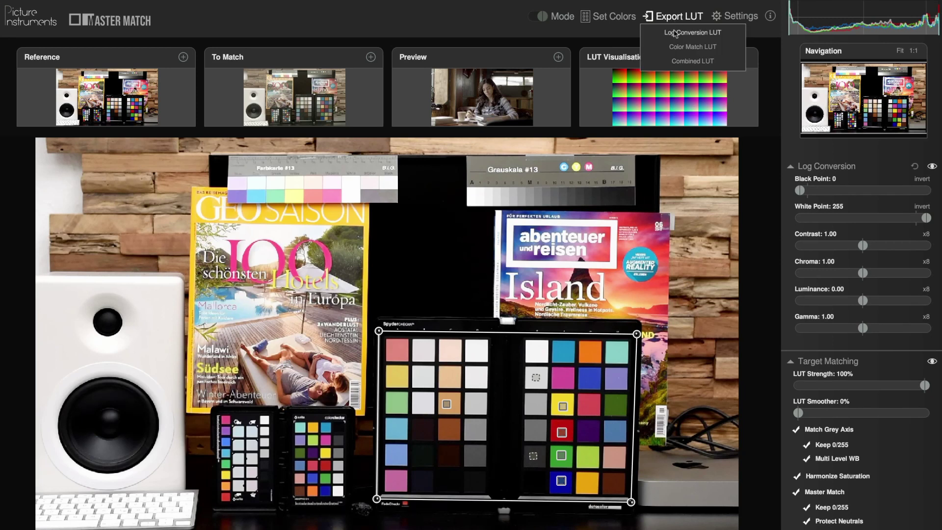
Open the Color Match LUT export and its list of file formats.
{"action": "left_click", "coordinate": [677, 48]}
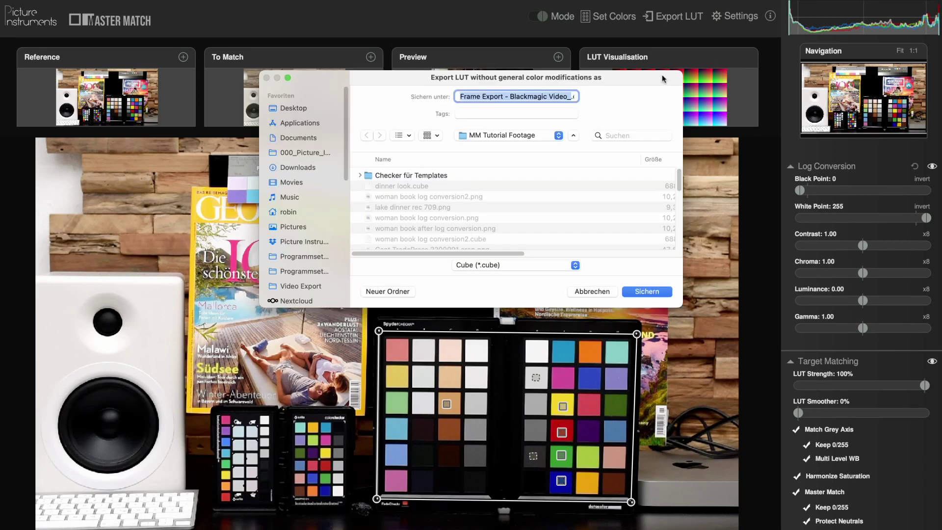
{"action": "left_click", "coordinate": [571, 267]}
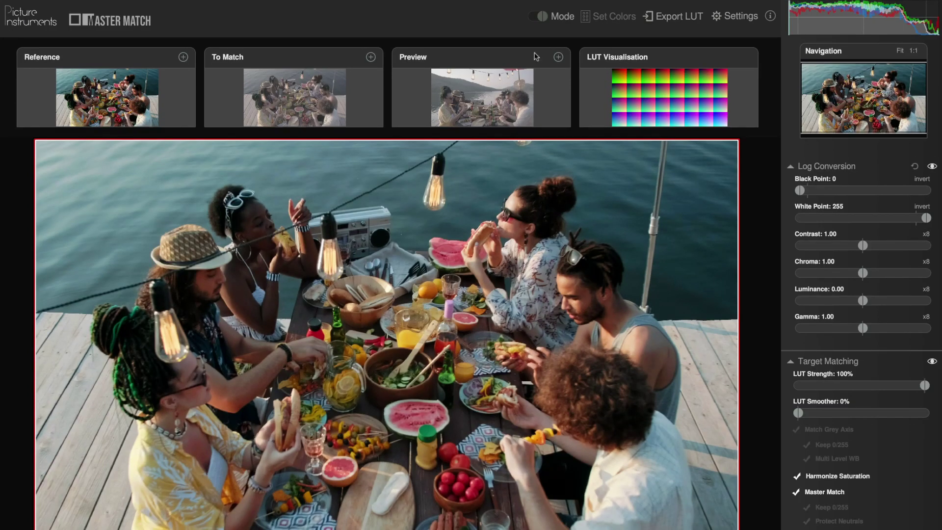
Switch to Color Chart mode and load the vivid color chart photo from the MM Tutorial Footage folder as the reference.
{"action": "left_click", "coordinate": [554, 20]}
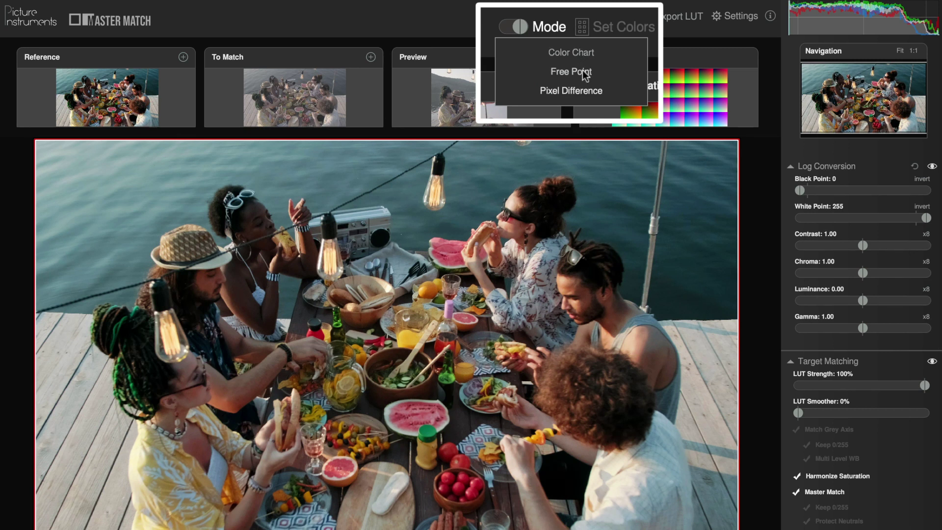
{"action": "left_click", "coordinate": [584, 34]}
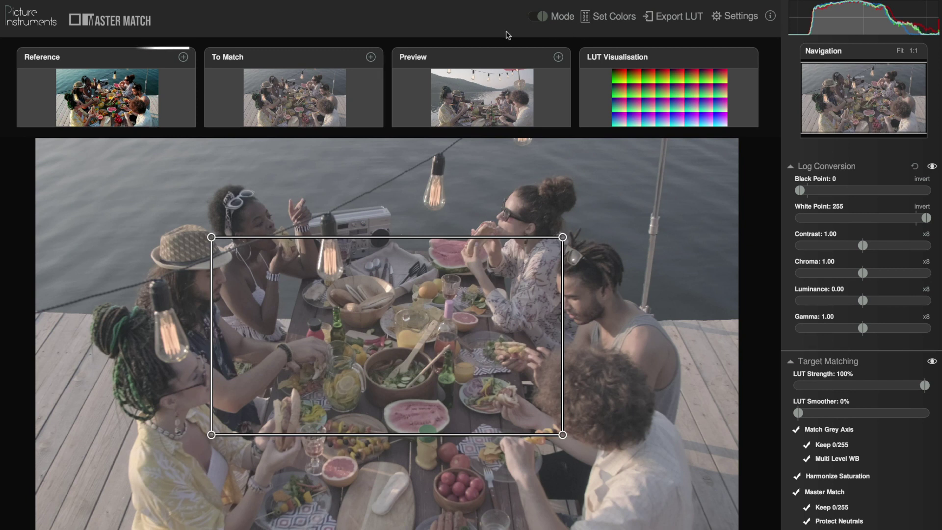
{"action": "left_click", "coordinate": [183, 57]}
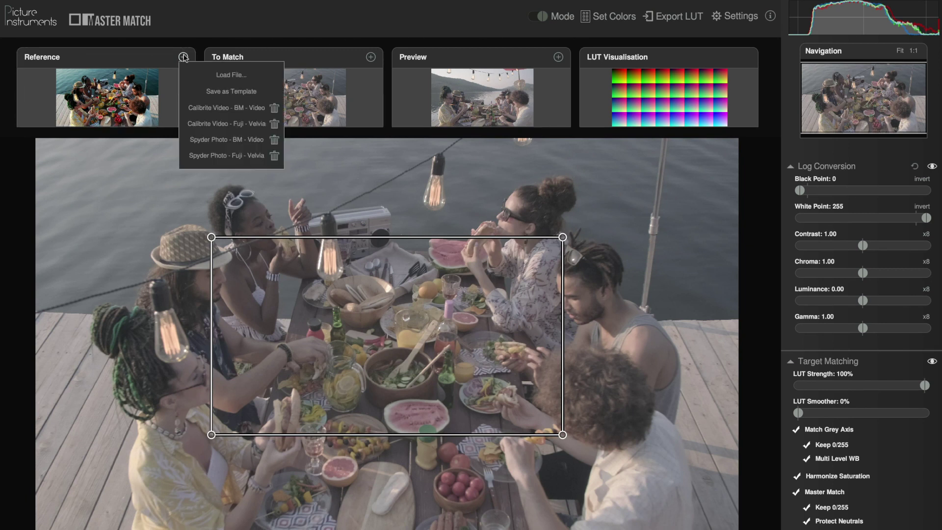
{"action": "left_click", "coordinate": [221, 75]}
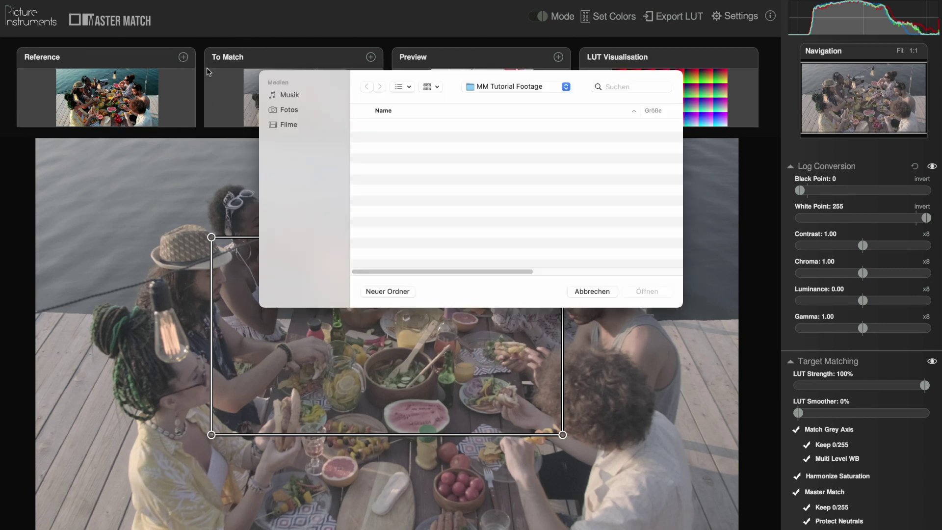
{"action": "scroll", "coordinate": [378, 161], "scroll_direction": "down", "scroll_amount": 5}
{"action": "double_click", "coordinate": [390, 190]}
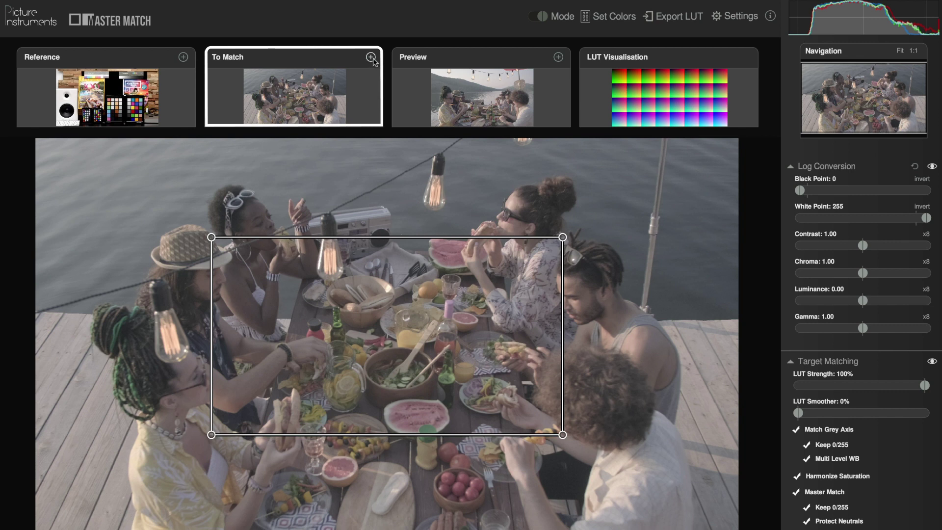
Load Frame Export - Blackmagic Film.jpg as the image to match.
{"action": "left_click", "coordinate": [371, 57]}
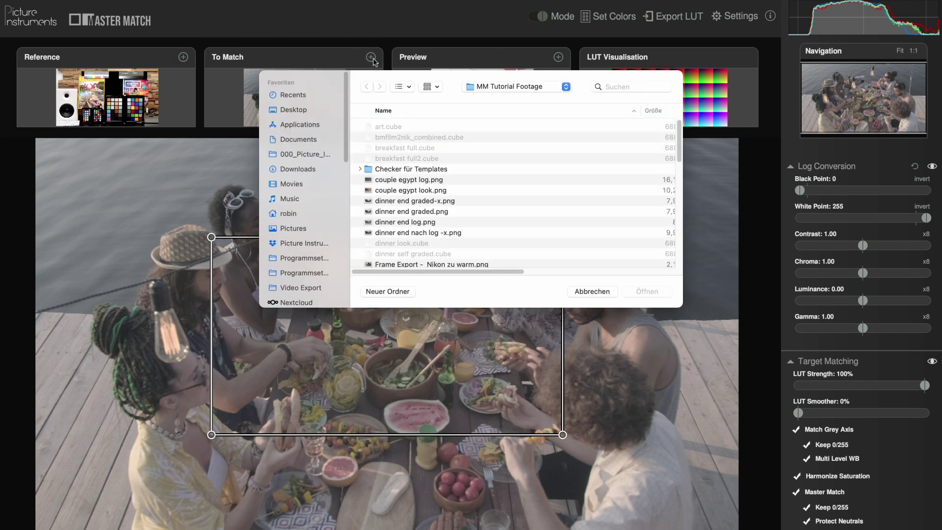
{"action": "scroll", "coordinate": [425, 131], "scroll_direction": "down", "scroll_amount": 5}
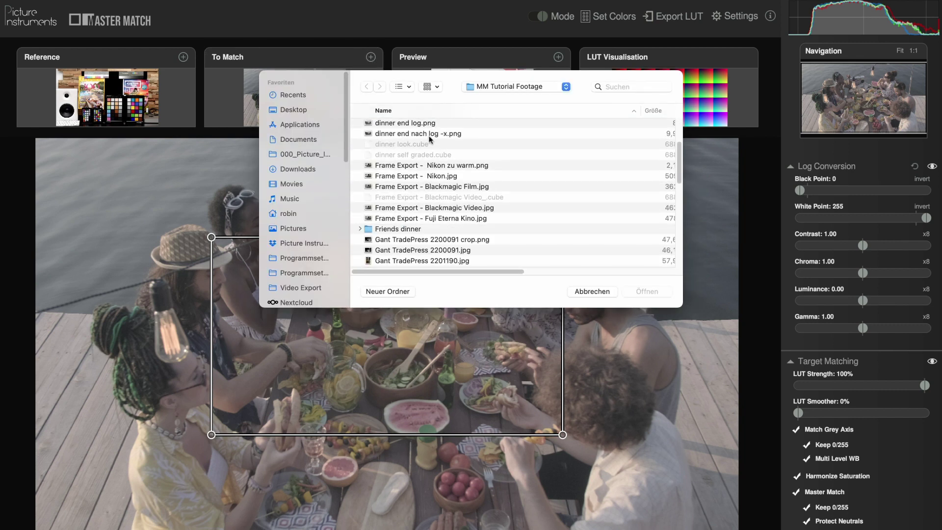
{"action": "double_click", "coordinate": [434, 186]}
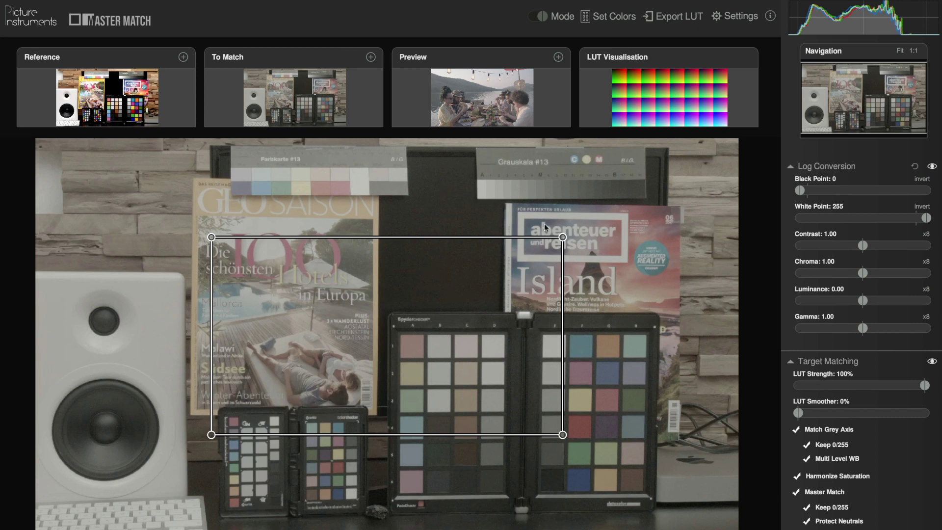
Align the four corners of the selection frame with the large Spyder chart in the To Match image.
{"action": "left_click_drag", "start_coordinate": [563, 237], "coordinate": [656, 328]}
{"action": "left_click_drag", "start_coordinate": [563, 434], "coordinate": [651, 500]}
{"action": "left_click_drag", "start_coordinate": [210, 435], "coordinate": [394, 499]}
{"action": "left_click_drag", "start_coordinate": [211, 236], "coordinate": [267, 268]}
{"action": "left_click_drag", "start_coordinate": [353, 314], "coordinate": [393, 326]}
Align the four corners of the selection frame with the large Spyder chart in the reference image.
{"action": "left_click", "coordinate": [179, 118]}
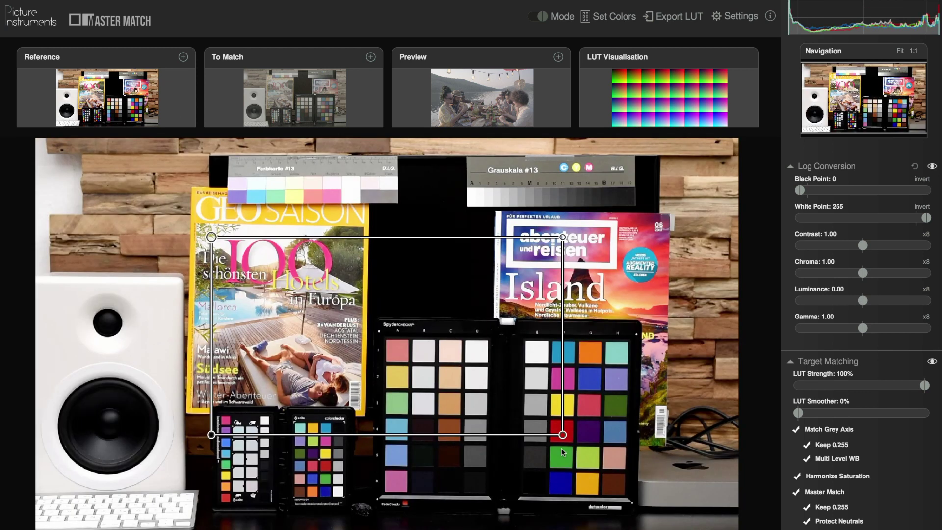
{"action": "left_click_drag", "start_coordinate": [563, 435], "coordinate": [631, 503]}
{"action": "left_click_drag", "start_coordinate": [563, 237], "coordinate": [636, 333]}
{"action": "left_click_drag", "start_coordinate": [212, 238], "coordinate": [381, 330]}
{"action": "left_click_drag", "start_coordinate": [210, 435], "coordinate": [377, 498]}
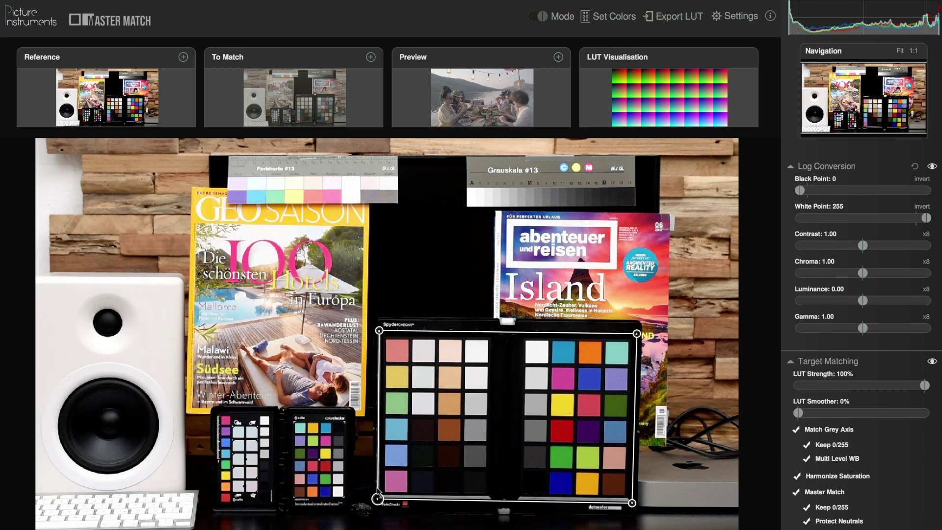
Start creating a color chart template on the To Match image and add grey points to all six patches of the chart's grey column.
{"action": "left_click", "coordinate": [356, 123]}
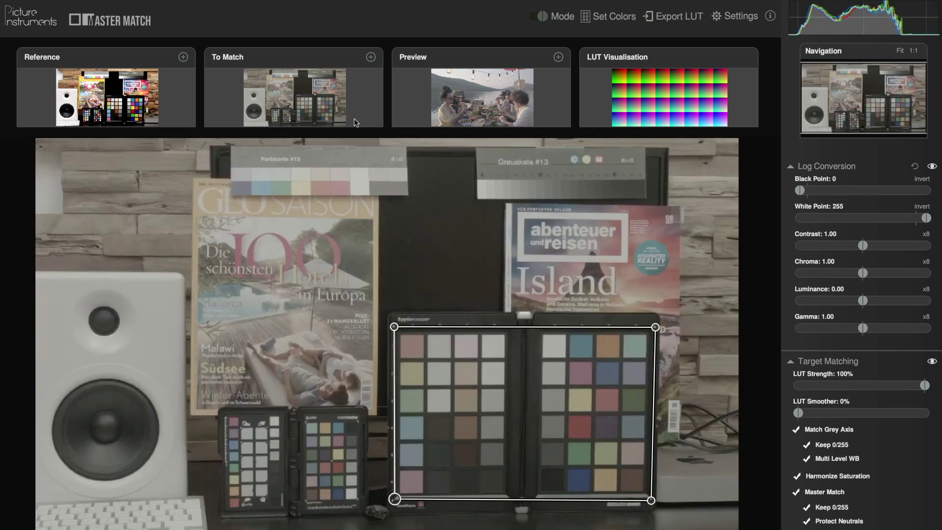
{"action": "left_click", "coordinate": [610, 19]}
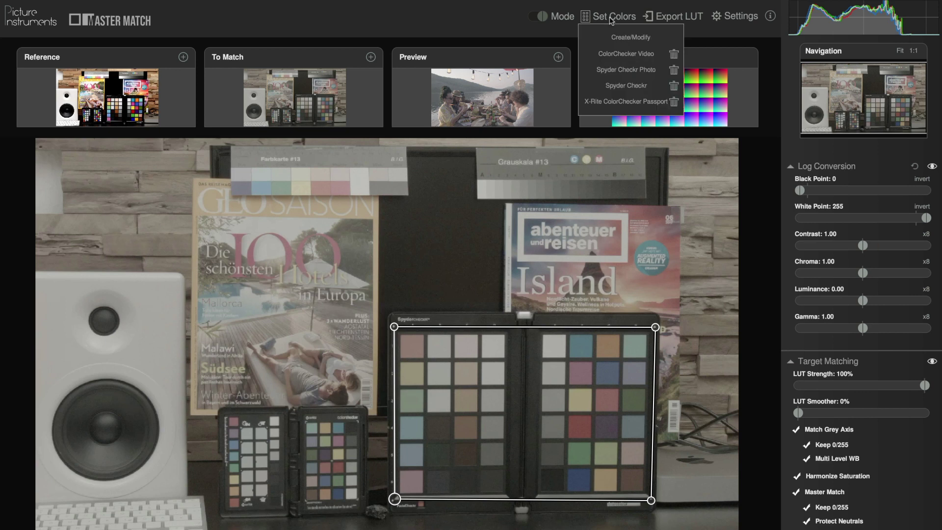
{"action": "left_click", "coordinate": [620, 38]}
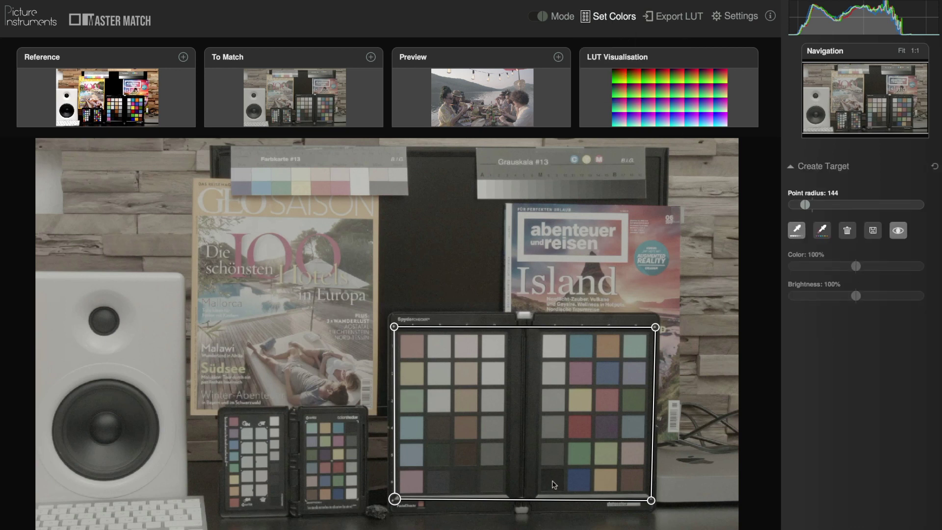
{"action": "left_click", "coordinate": [553, 482]}
{"action": "left_click", "coordinate": [555, 455]}
{"action": "left_click", "coordinate": [554, 427]}
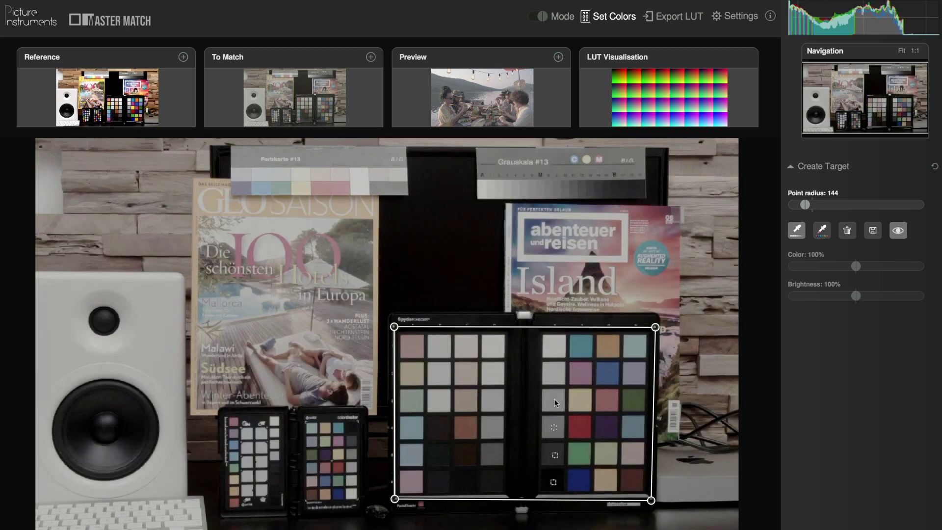
{"action": "left_click", "coordinate": [554, 400]}
{"action": "left_click", "coordinate": [555, 374]}
{"action": "left_click", "coordinate": [555, 348]}
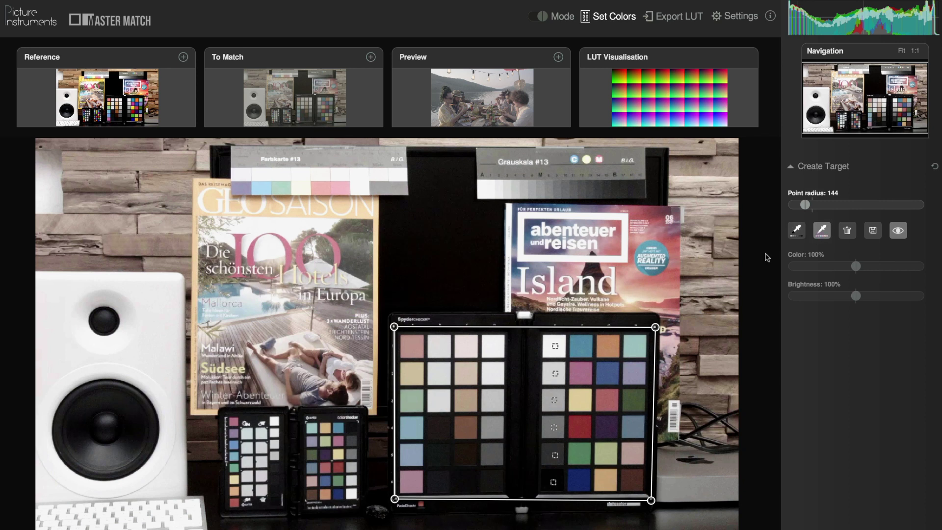
Add color points to all 18 colored patches in the three columns beside the grey column.
{"action": "left_click", "coordinate": [582, 346]}
{"action": "left_click", "coordinate": [610, 346]}
{"action": "left_click", "coordinate": [634, 345]}
{"action": "left_click", "coordinate": [581, 372]}
{"action": "left_click", "coordinate": [607, 372]}
{"action": "left_click", "coordinate": [636, 372]}
{"action": "left_click", "coordinate": [581, 399]}
{"action": "left_click", "coordinate": [608, 399]}
{"action": "left_click", "coordinate": [638, 400]}
{"action": "left_click", "coordinate": [582, 426]}
{"action": "left_click", "coordinate": [607, 427]}
{"action": "left_click", "coordinate": [633, 426]}
{"action": "left_click", "coordinate": [580, 451]}
{"action": "left_click", "coordinate": [607, 452]}
{"action": "left_click", "coordinate": [634, 452]}
{"action": "left_click", "coordinate": [579, 481]}
{"action": "left_click", "coordinate": [606, 478]}
{"action": "left_click", "coordinate": [632, 479]}
Add a color point on the white corner patch of the chart's other half and delete it again.
{"action": "left_click", "coordinate": [493, 345]}
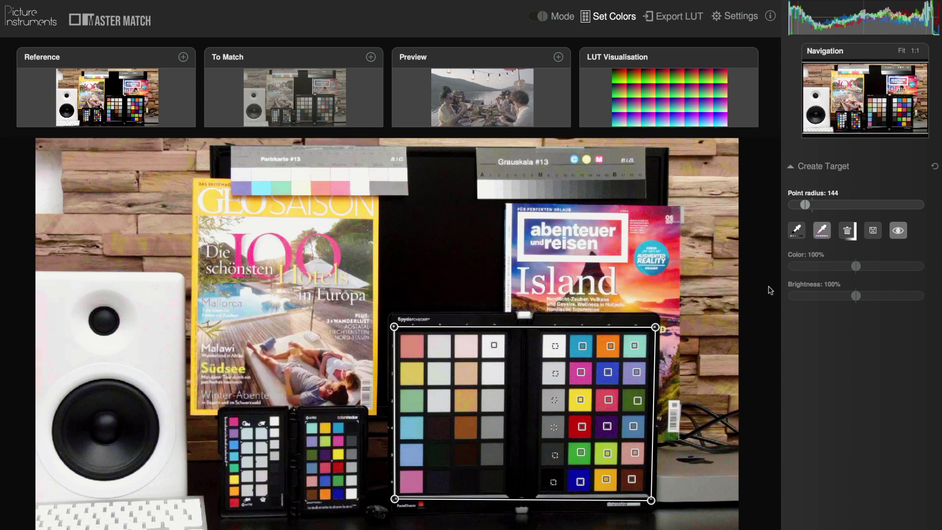
{"action": "left_click", "coordinate": [847, 230]}
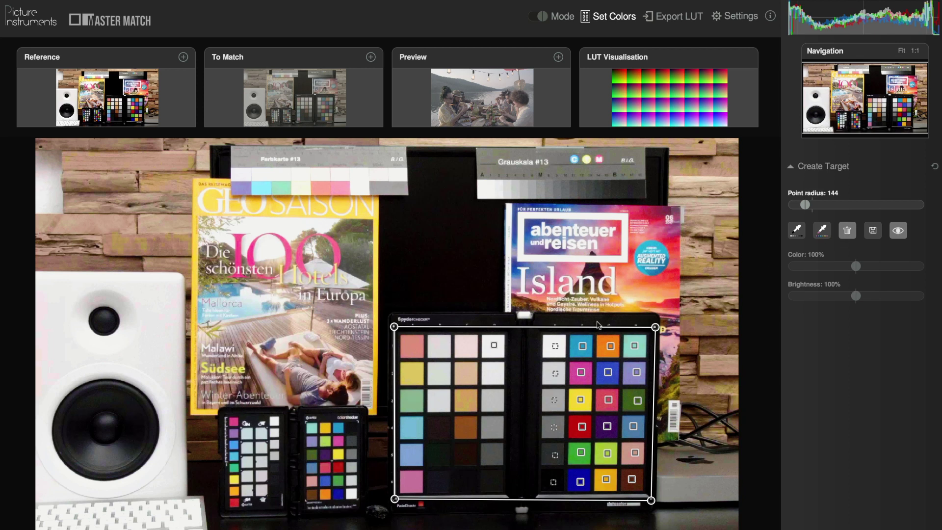
{"action": "left_click", "coordinate": [493, 347]}
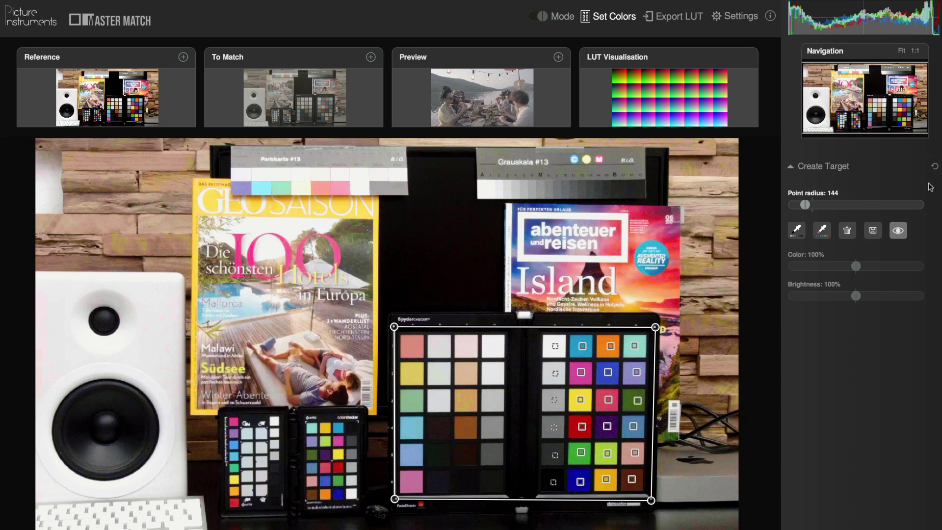
Hide the chart frame and points to check the image, show them again, and set the point radius to 203.
{"action": "left_click", "coordinate": [898, 231]}
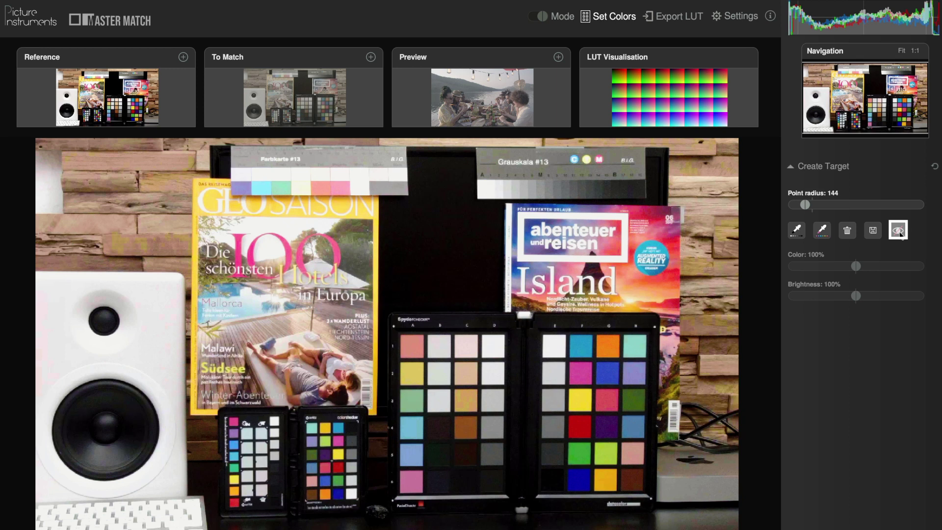
{"action": "left_click", "coordinate": [898, 231]}
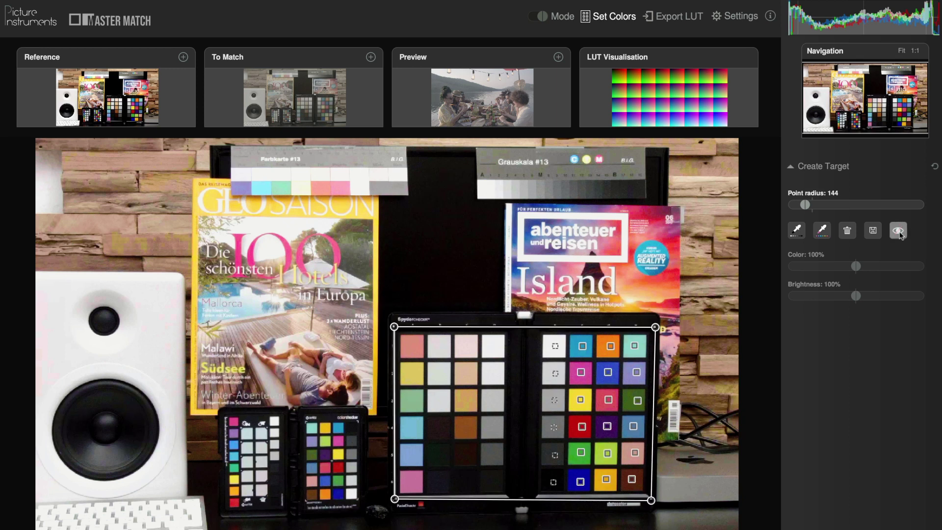
{"action": "left_click_drag", "start_coordinate": [806, 206], "coordinate": [816, 210]}
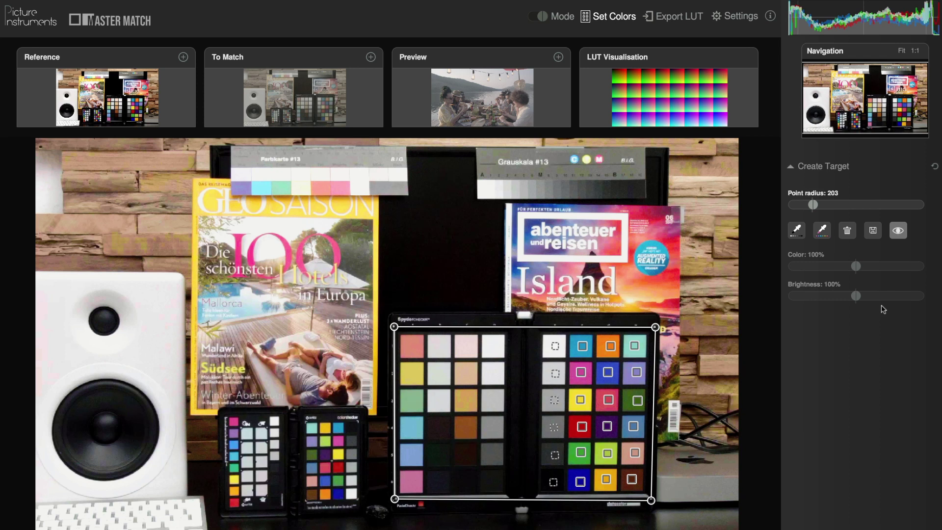
Save the finished color chart template under the name "Spyder24 Right".
{"action": "left_click", "coordinate": [873, 231]}
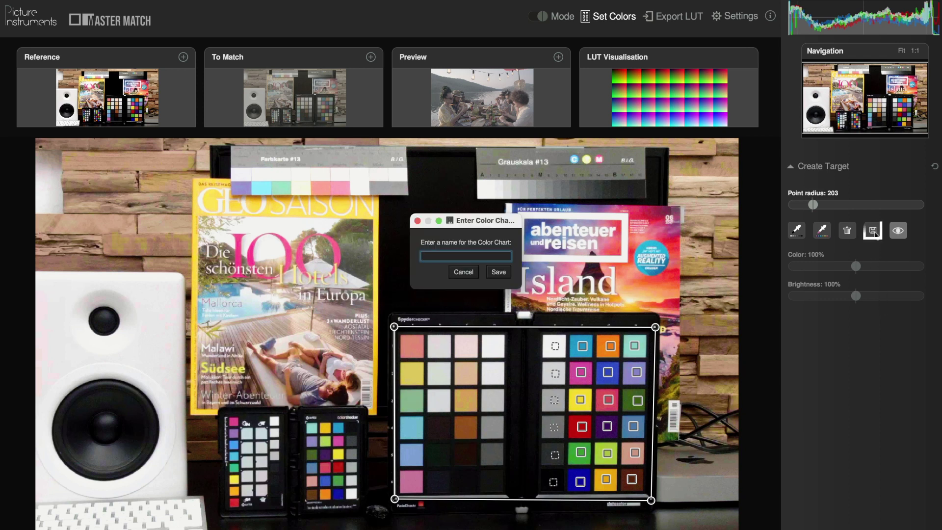
{"action": "type", "text": "Spyder"}
{"action": "left_click", "coordinate": [498, 272]}
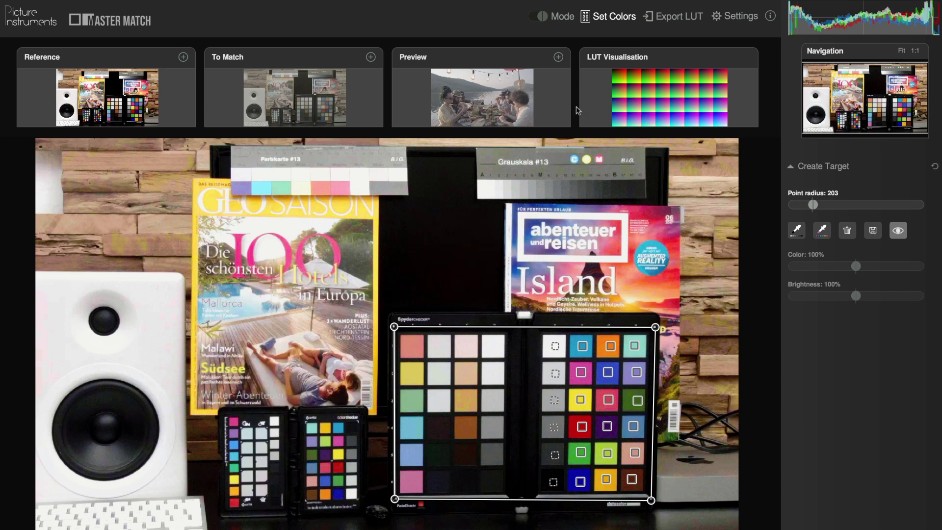
Leave chart creation mode and switch between the saved chart templates, finishing with Spyder24 Right applied.
{"action": "left_click", "coordinate": [613, 18]}
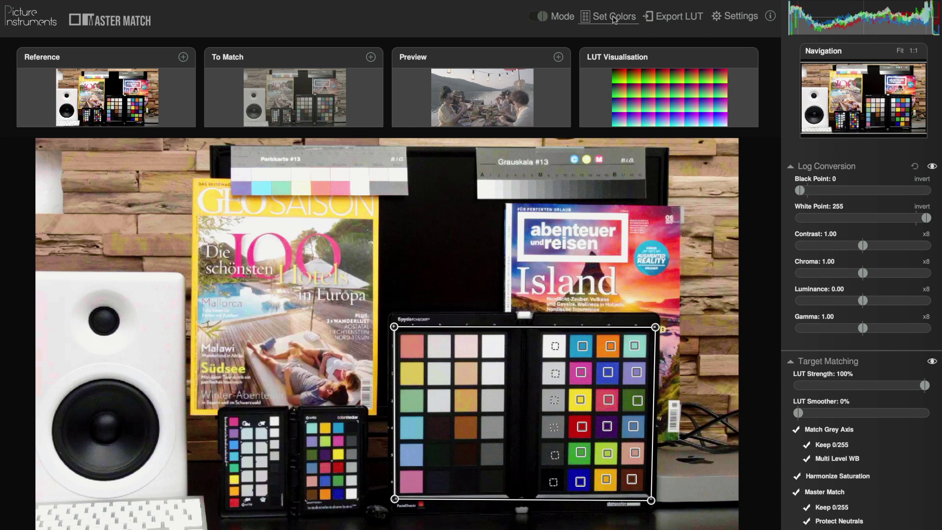
{"action": "left_click", "coordinate": [613, 18]}
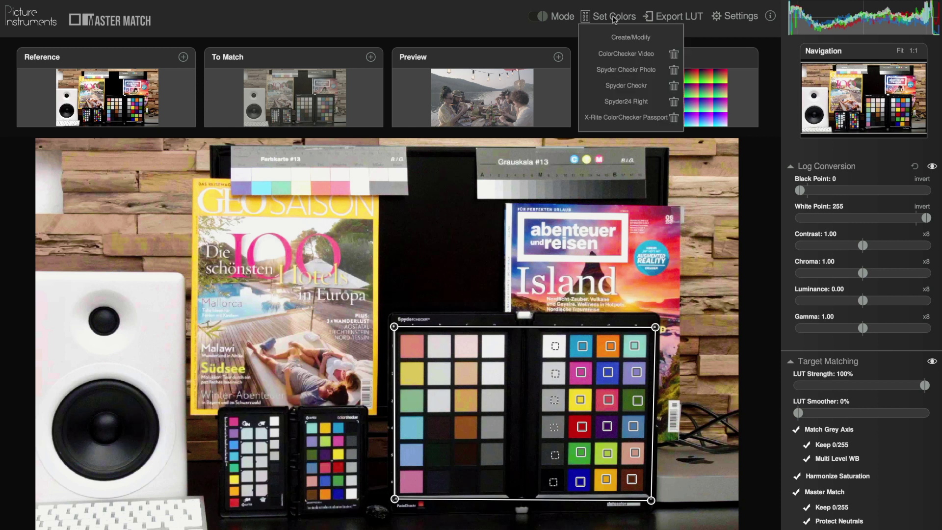
{"action": "left_click", "coordinate": [629, 101]}
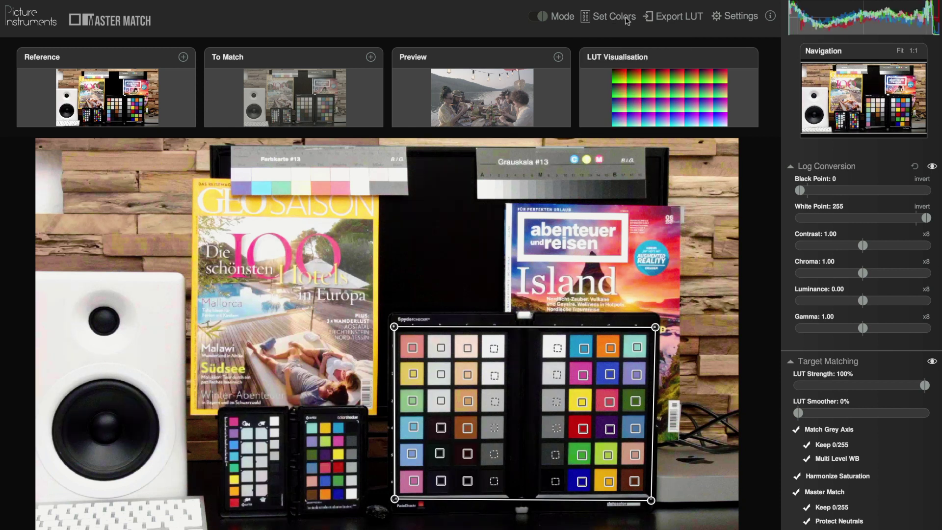
{"action": "left_click", "coordinate": [625, 21]}
{"action": "left_click", "coordinate": [630, 102]}
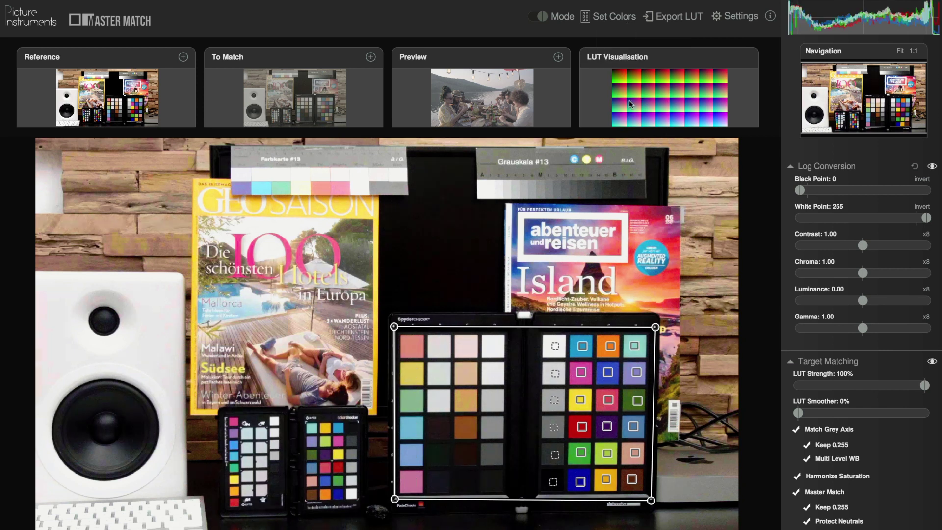
{"action": "left_click", "coordinate": [622, 22]}
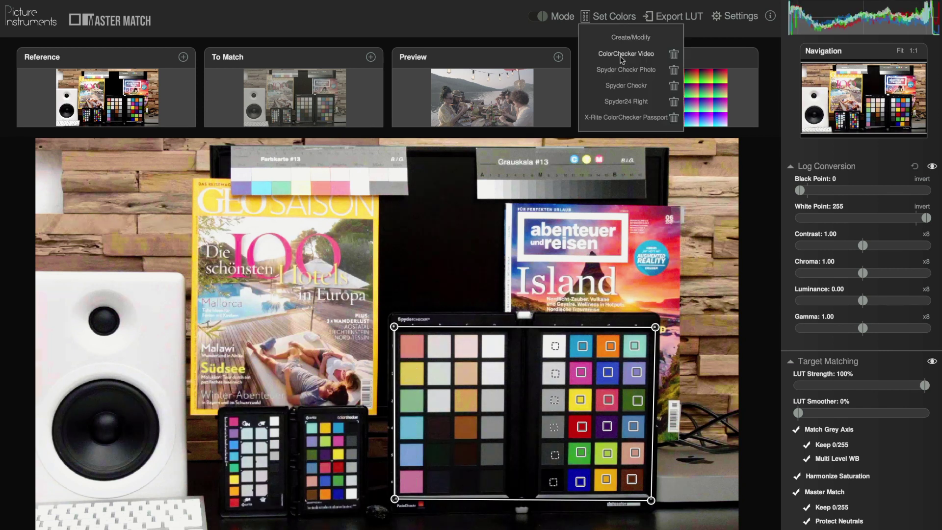
{"action": "left_click", "coordinate": [673, 102]}
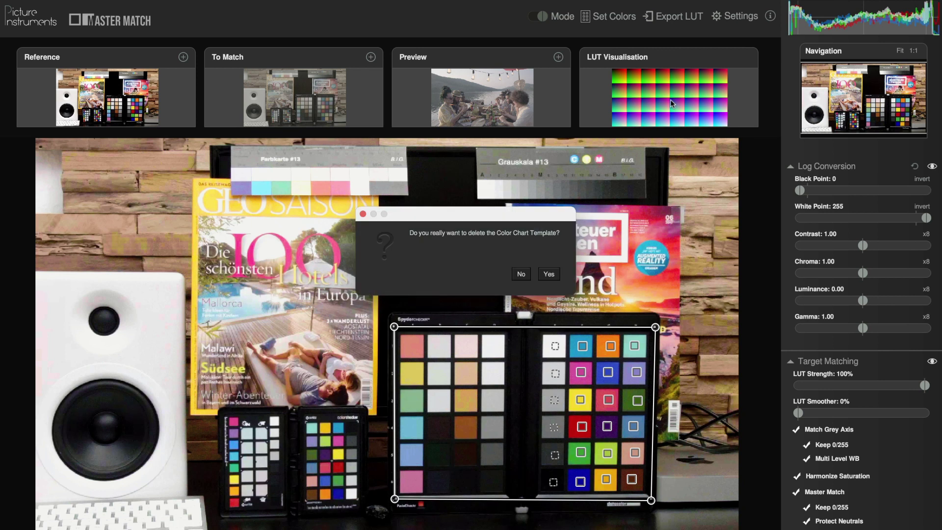
{"action": "left_click", "coordinate": [521, 273]}
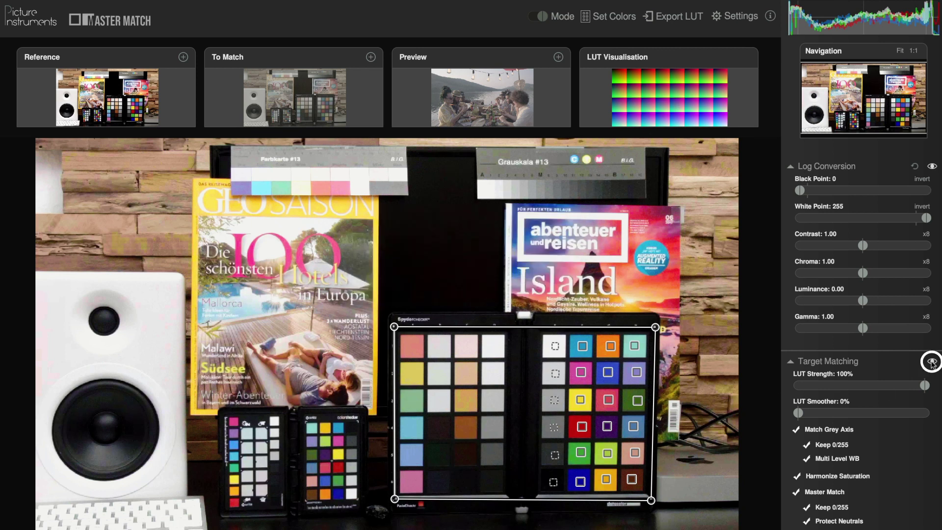
Compare the To Match image with target matching off and on, and view it against the Reference image.
{"action": "left_click", "coordinate": [932, 362]}
{"action": "left_click", "coordinate": [931, 362]}
{"action": "left_click", "coordinate": [931, 362]}
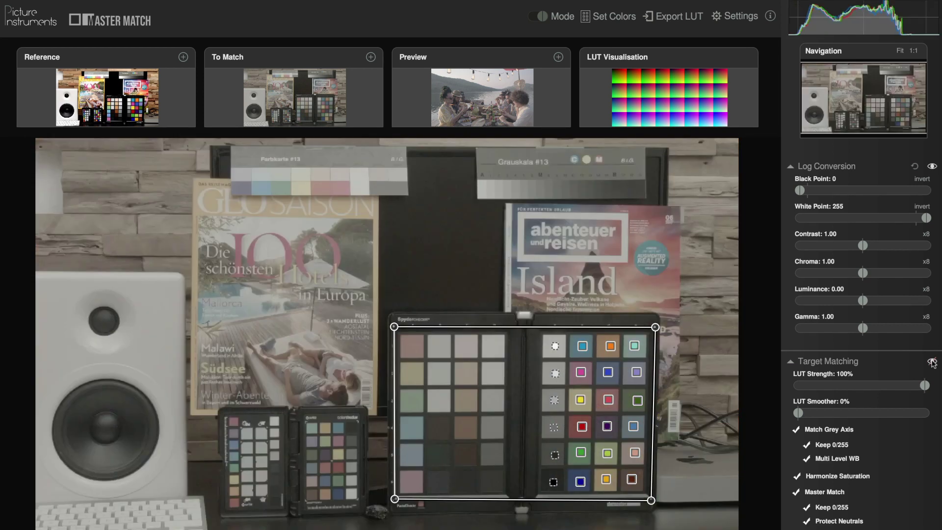
{"action": "left_click", "coordinate": [931, 361]}
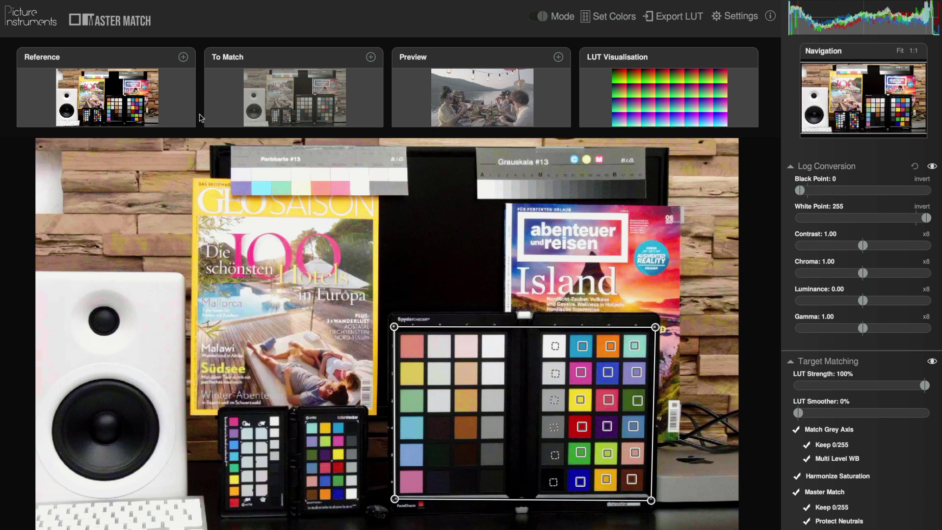
{"action": "left_click", "coordinate": [178, 101]}
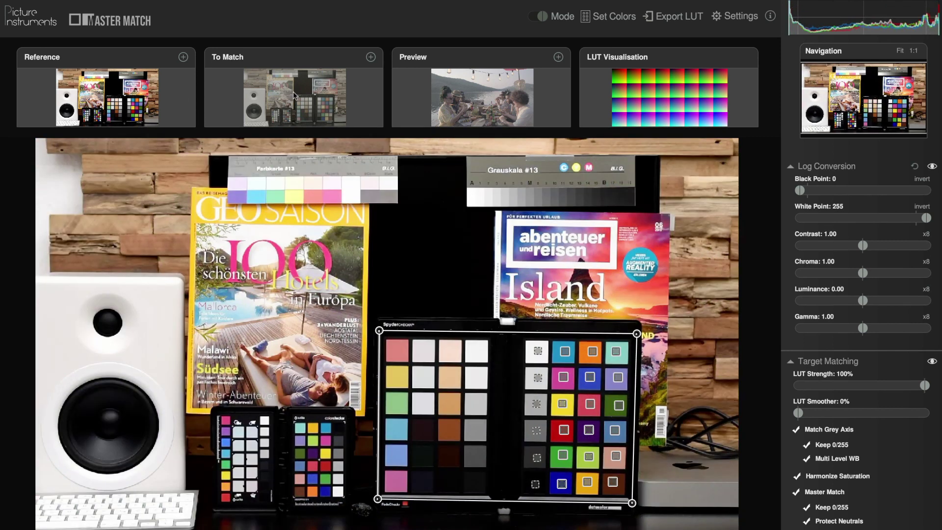
{"action": "left_click", "coordinate": [294, 96]}
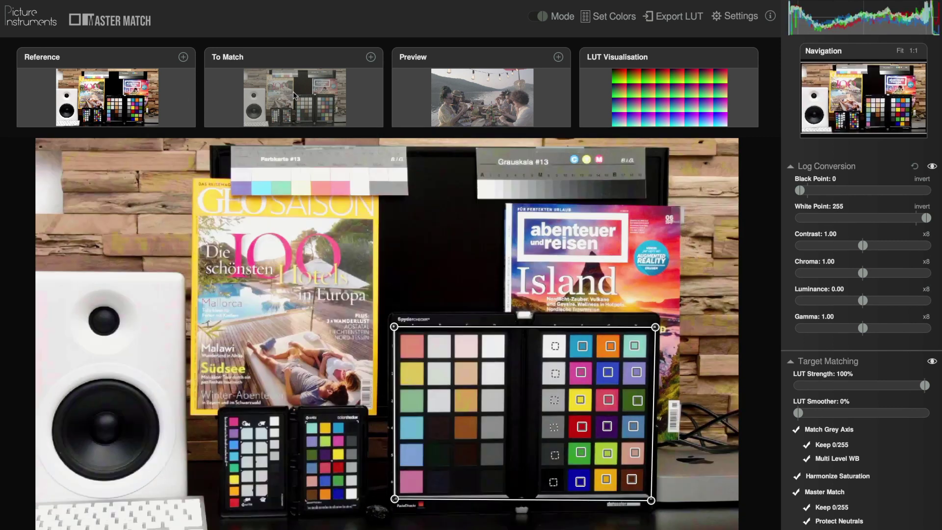
Load the log shot of the woman with a book from the MM Tutorial Footage folder as the Preview image.
{"action": "left_click", "coordinate": [558, 58]}
{"action": "scroll", "coordinate": [507, 154], "scroll_direction": "down", "scroll_amount": 10}
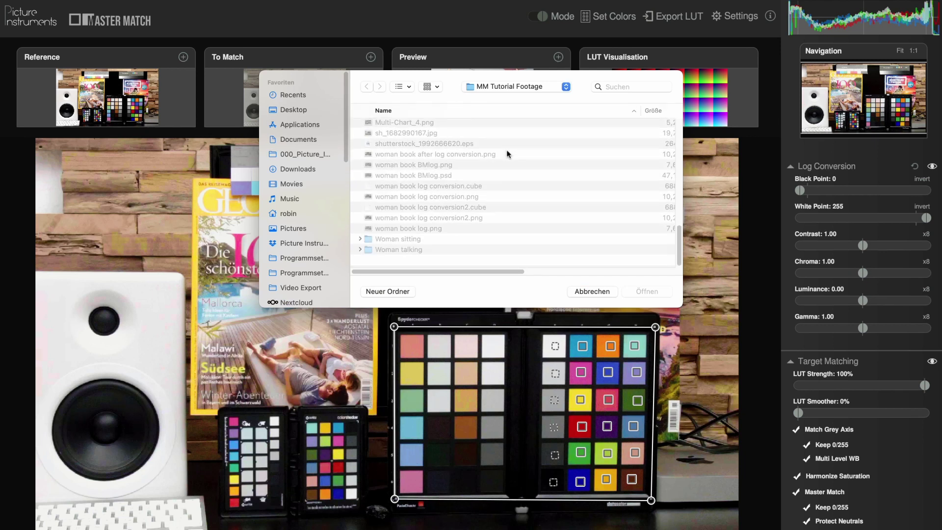
{"action": "double_click", "coordinate": [480, 159]}
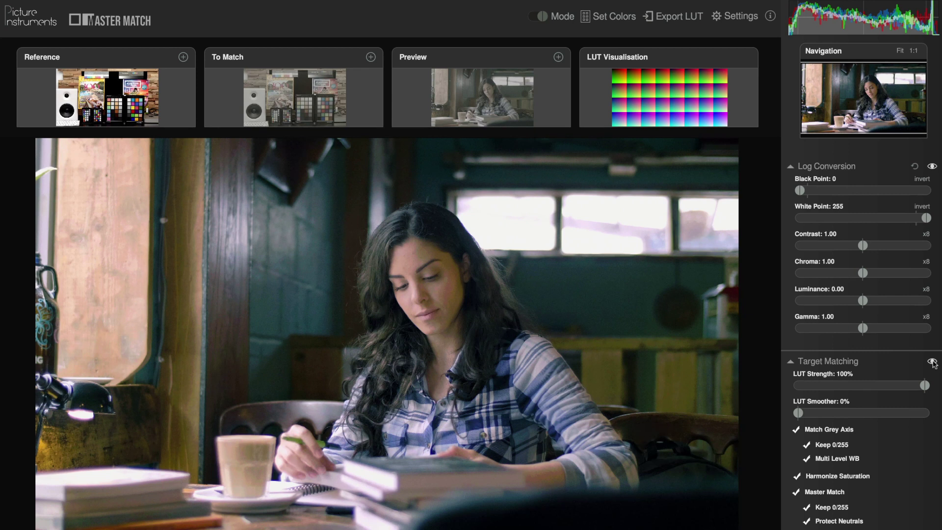
Compare target matching off and on for the Preview image and the LUT Visualisation.
{"action": "left_click", "coordinate": [931, 361]}
{"action": "left_click", "coordinate": [931, 362]}
{"action": "left_click", "coordinate": [694, 98]}
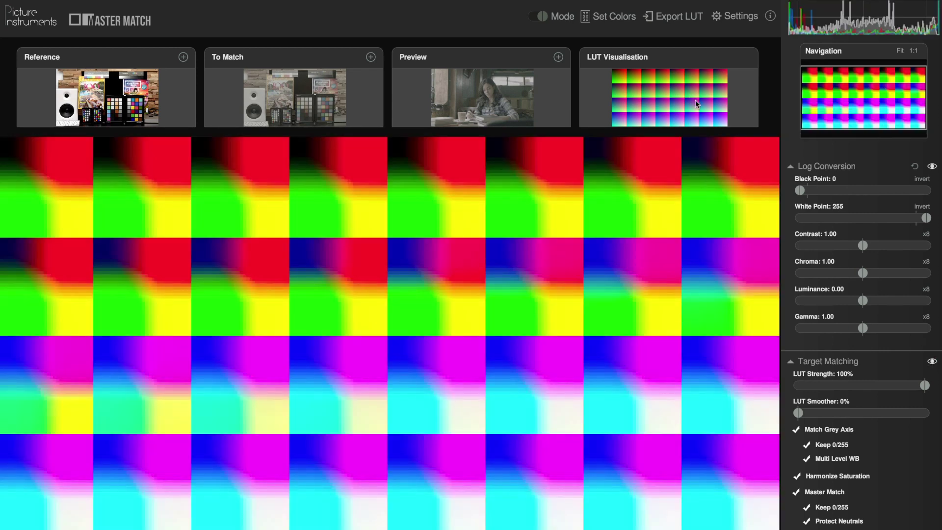
{"action": "left_click", "coordinate": [932, 362]}
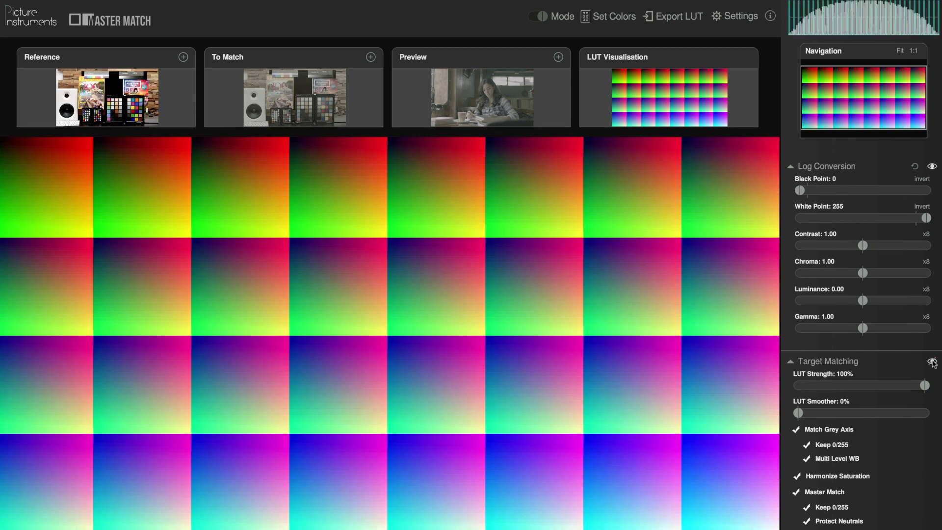
{"action": "left_click", "coordinate": [931, 362]}
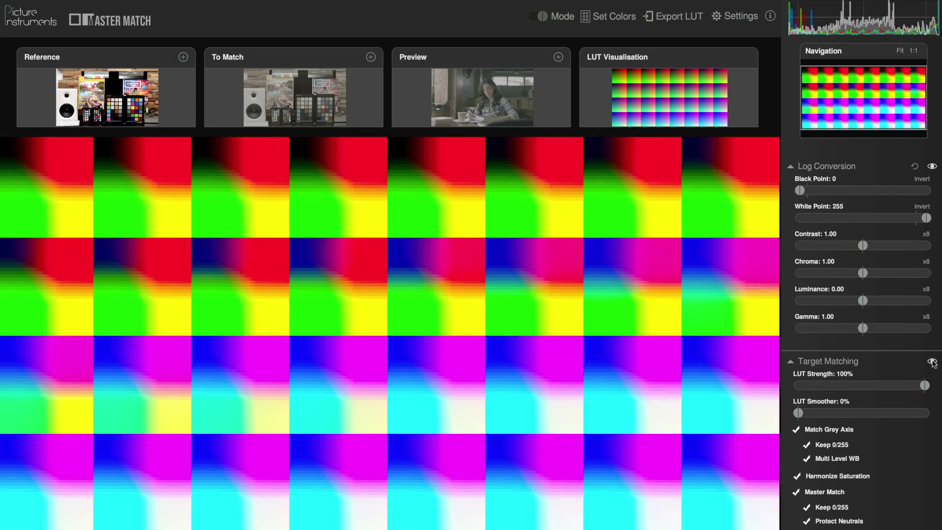
Save the Reference image with its chart points as a reference template named "Spyder D810".
{"action": "left_click", "coordinate": [157, 109]}
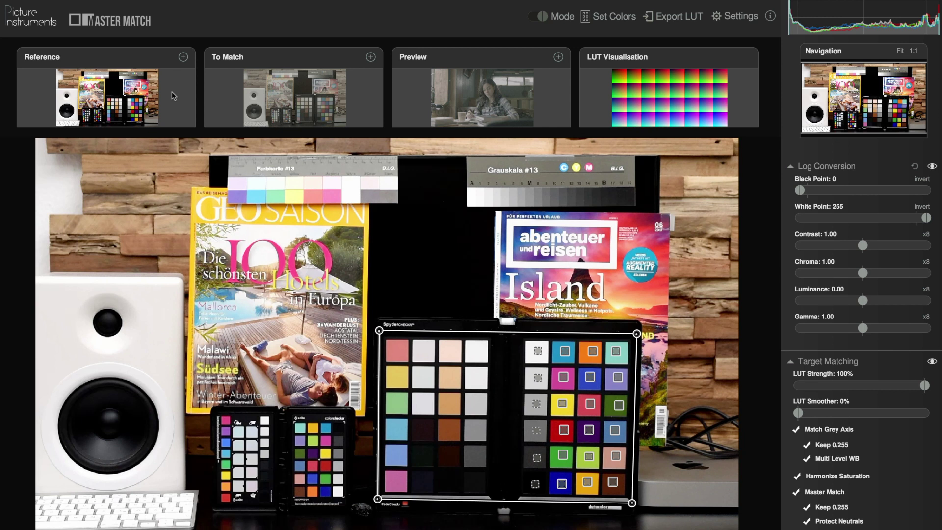
{"action": "left_click", "coordinate": [183, 57]}
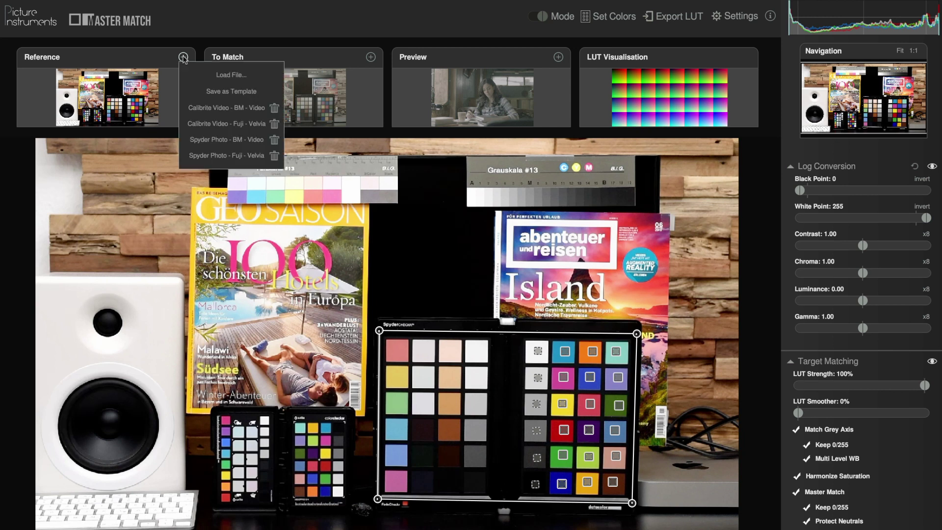
{"action": "left_click", "coordinate": [221, 91]}
{"action": "type", "text": "Spyder D"}
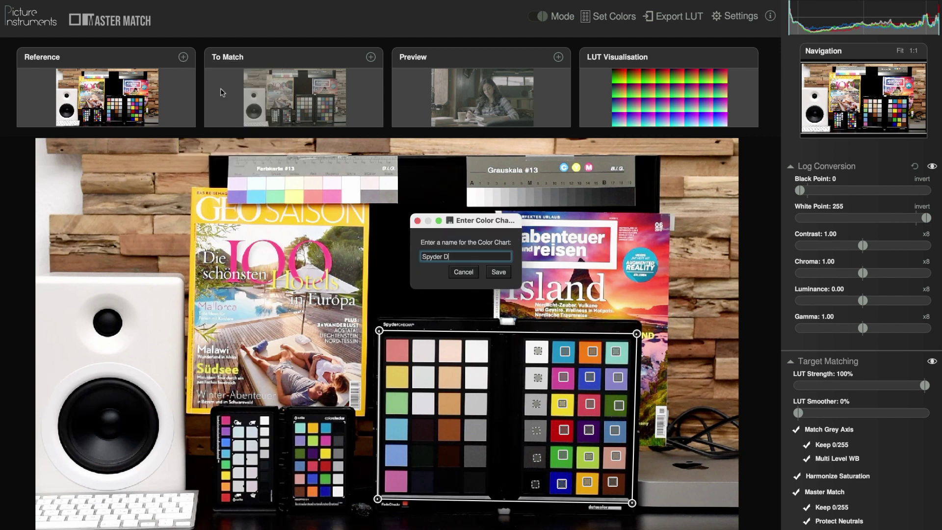
{"action": "type", "text": "ata"}
{"action": "left_click", "coordinate": [499, 272]}
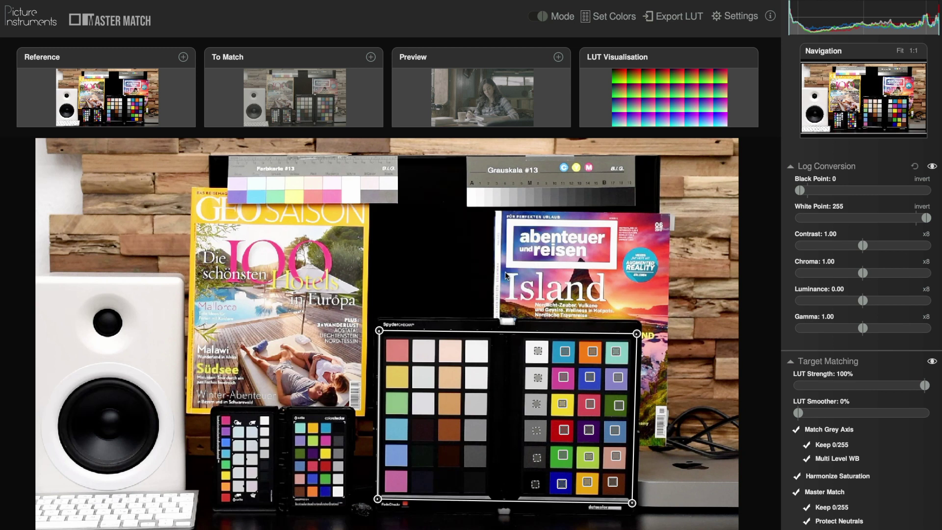
Try the reference templates Spyder Photo - Fuji - Velvia and Calibrite Video - Fuji - Velvia, and check the effect on the To Match image.
{"action": "left_click", "coordinate": [183, 57]}
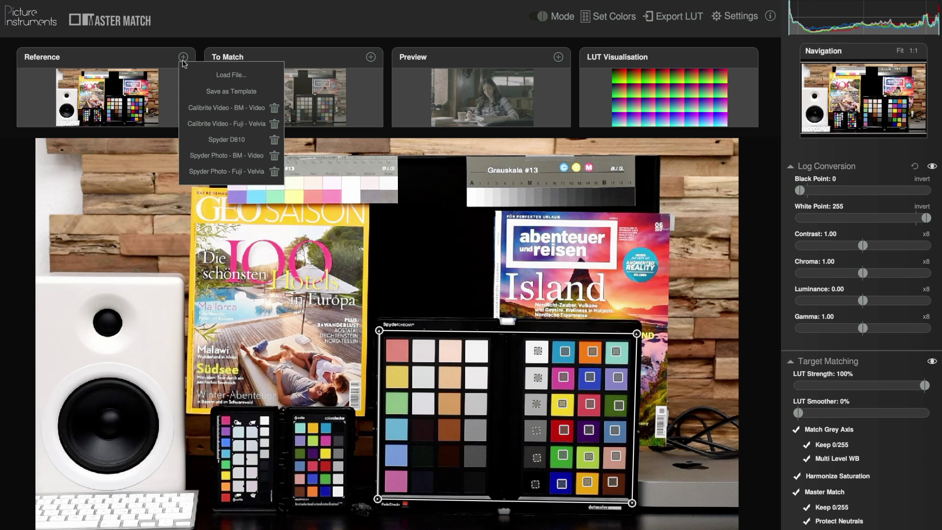
{"action": "left_click", "coordinate": [218, 171]}
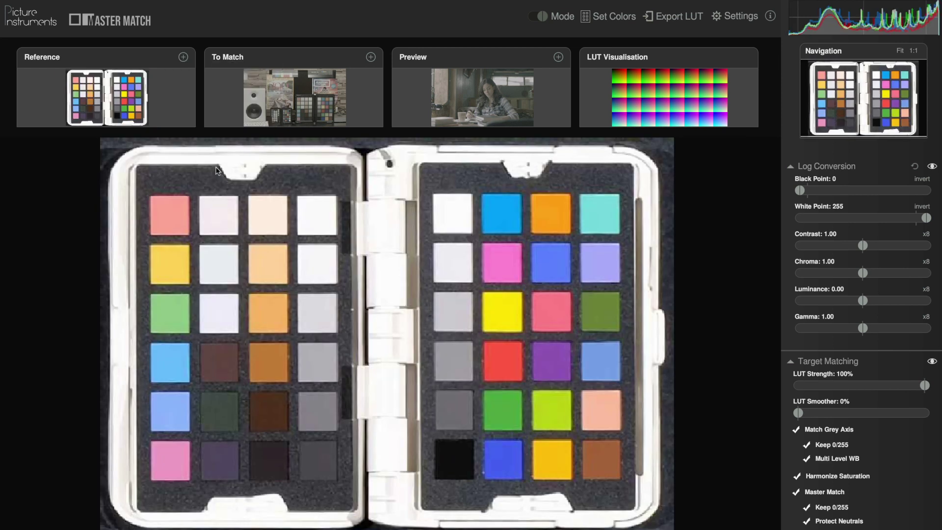
{"action": "left_click", "coordinate": [183, 57]}
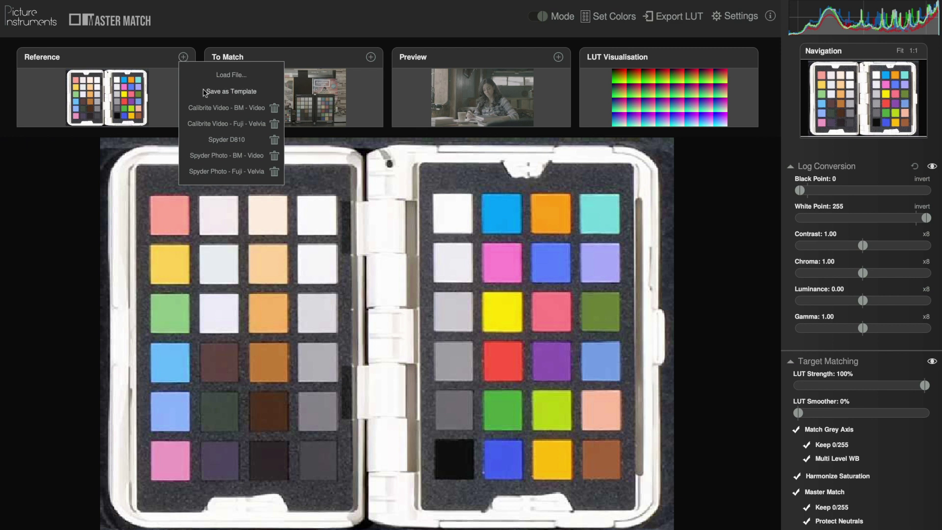
{"action": "left_click", "coordinate": [209, 123]}
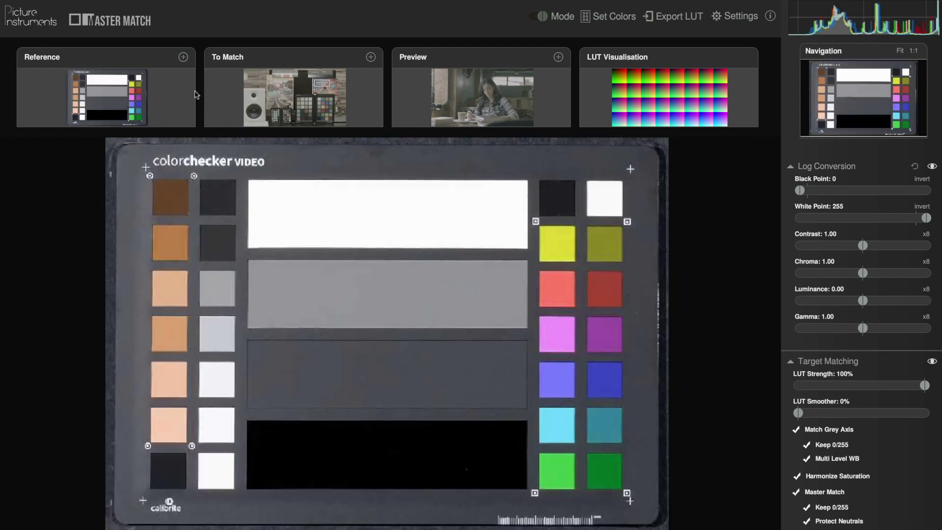
{"action": "left_click", "coordinate": [247, 82]}
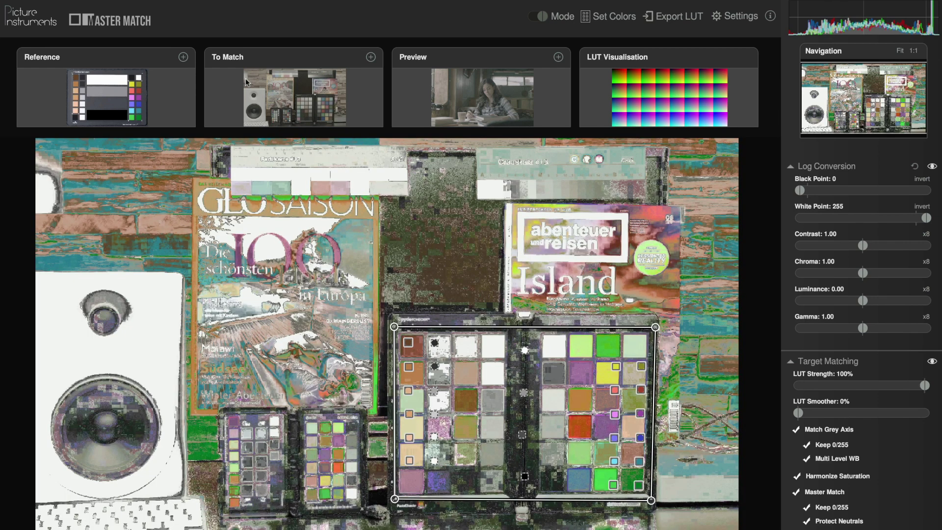
Reload the Spyder D810 reference template and fine-tune the chart frame's corners on the To Match image.
{"action": "left_click", "coordinate": [183, 57]}
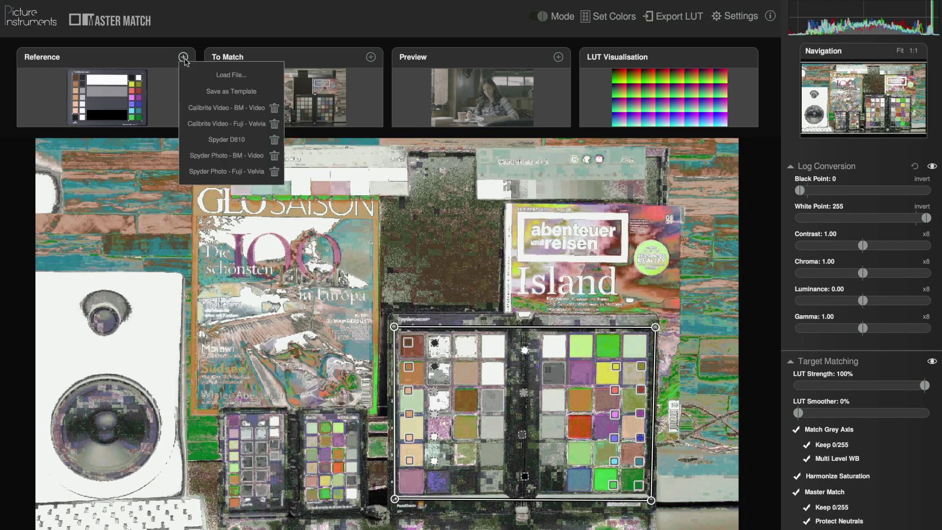
{"action": "left_click", "coordinate": [223, 139]}
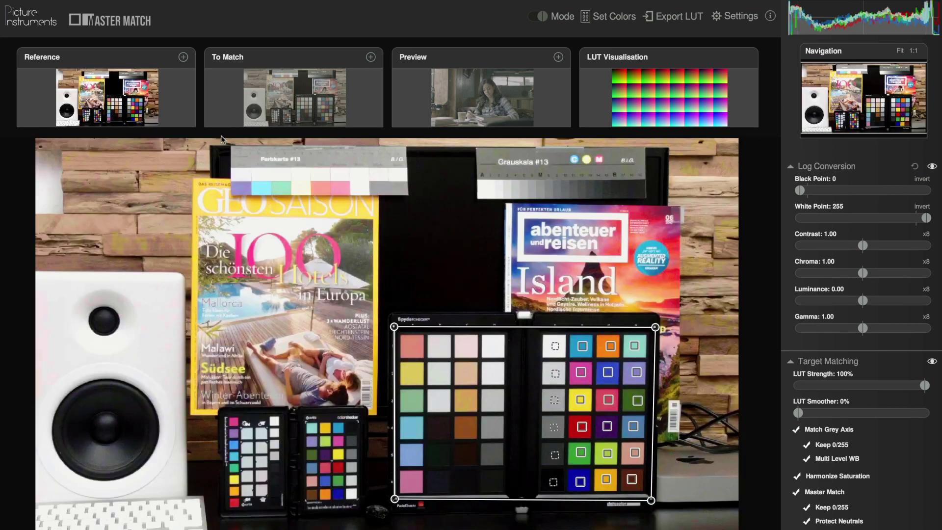
{"action": "mouse_move", "coordinate": [655, 327]}
{"action": "left_mouse_down"}
{"action": "mouse_move", "coordinate": [661, 304]}
{"action": "mouse_move", "coordinate": [654, 327]}
{"action": "left_mouse_up"}
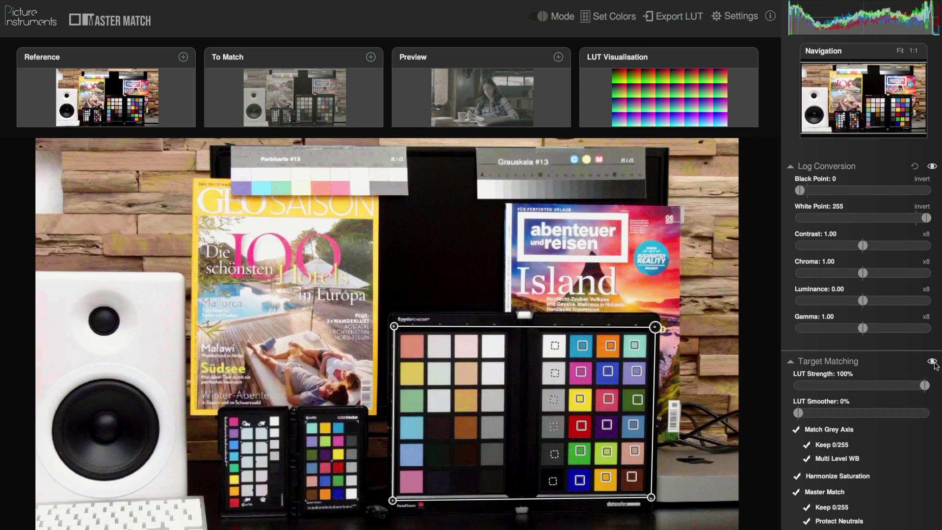
With target matching temporarily off, set the log conversion black point to 17 and white point to 192, and re-enable matching.
{"action": "left_click", "coordinate": [932, 362]}
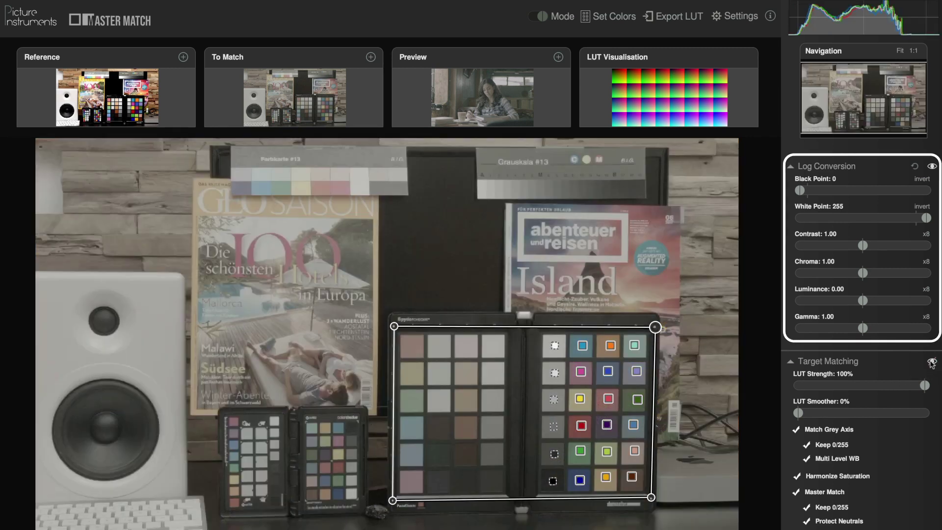
{"action": "left_click_drag", "start_coordinate": [800, 191], "coordinate": [808, 190]}
{"action": "left_click_drag", "start_coordinate": [918, 218], "coordinate": [894, 219]}
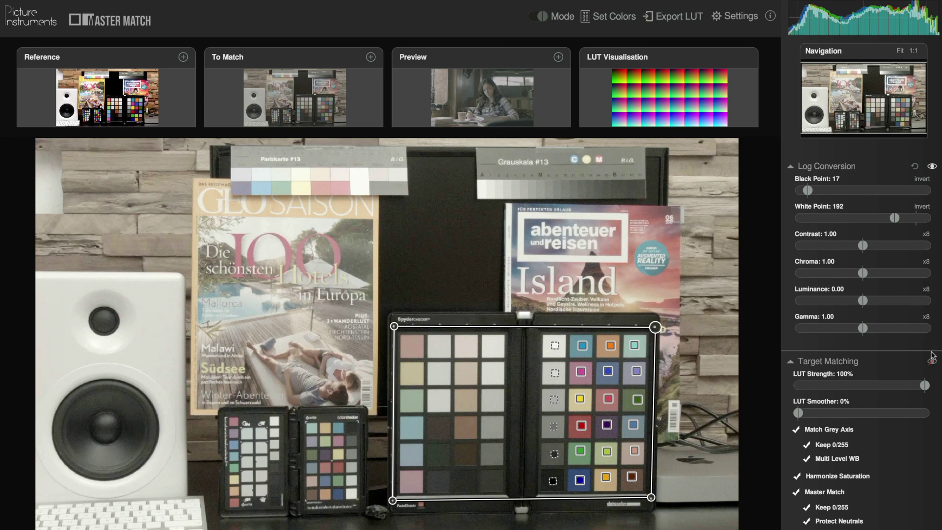
{"action": "left_click", "coordinate": [932, 361]}
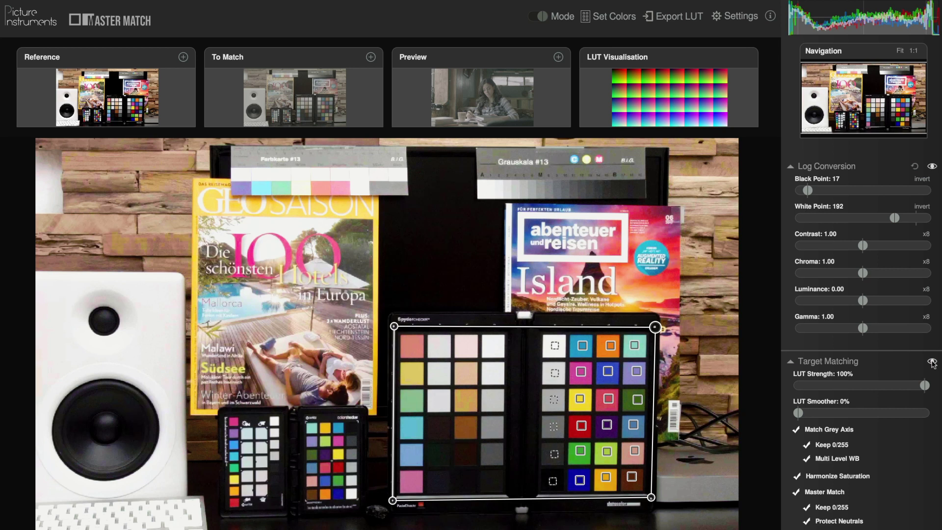
Export the combined LUT in Cube format as "bm 2 nik.cube" to the MM Tutorial Footage folder.
{"action": "left_click", "coordinate": [683, 23]}
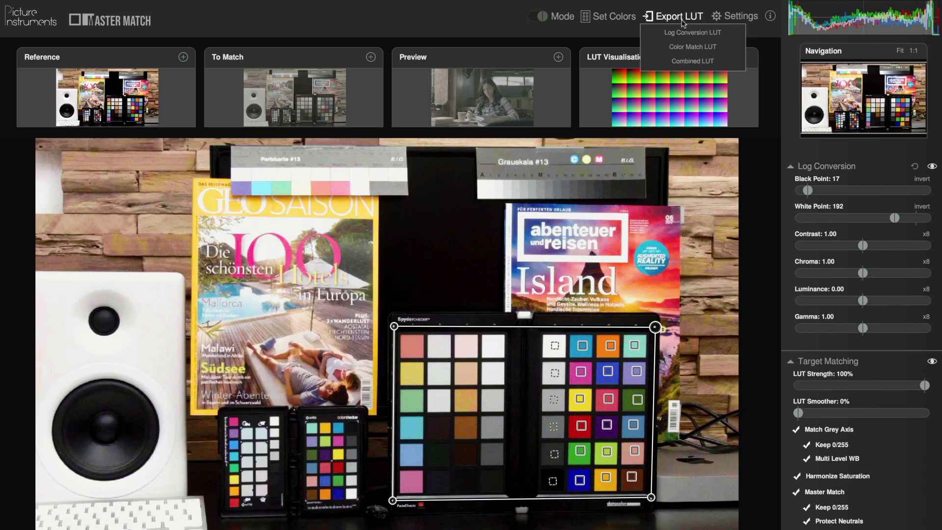
{"action": "left_click", "coordinate": [690, 60]}
{"action": "left_click", "coordinate": [540, 270]}
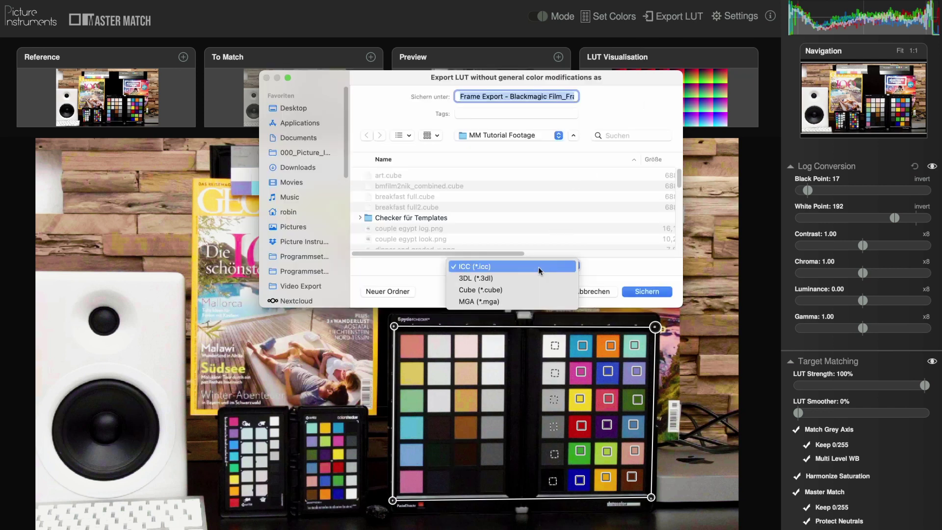
{"action": "left_click", "coordinate": [539, 290]}
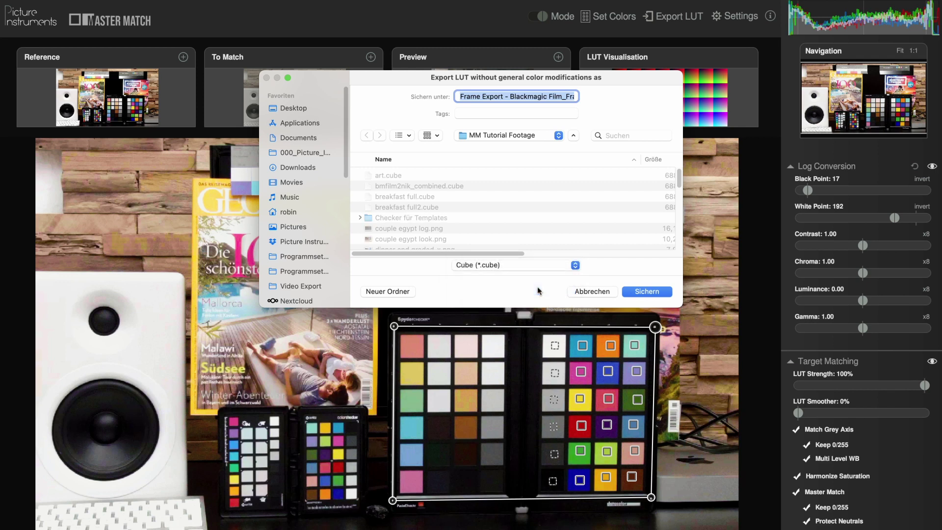
{"action": "type", "text": "bm 2 nik.cube"}
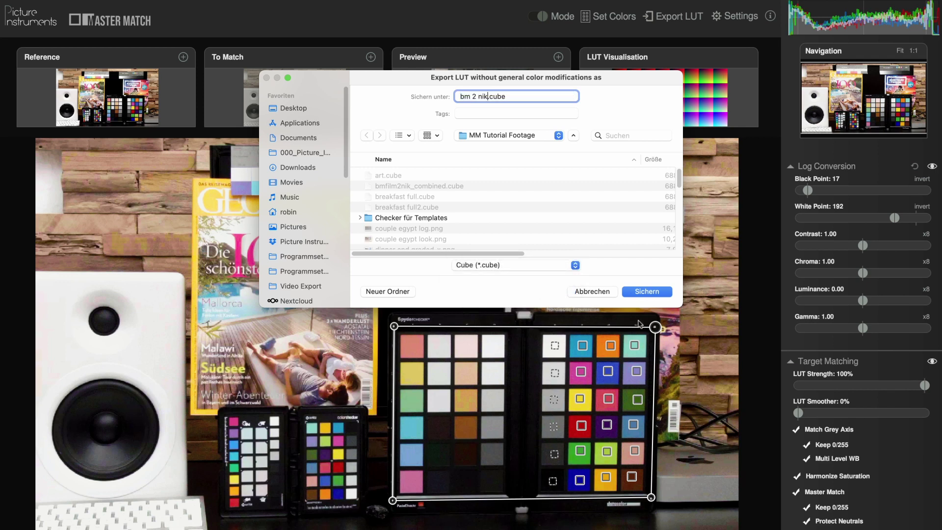
{"action": "left_click", "coordinate": [646, 291]}
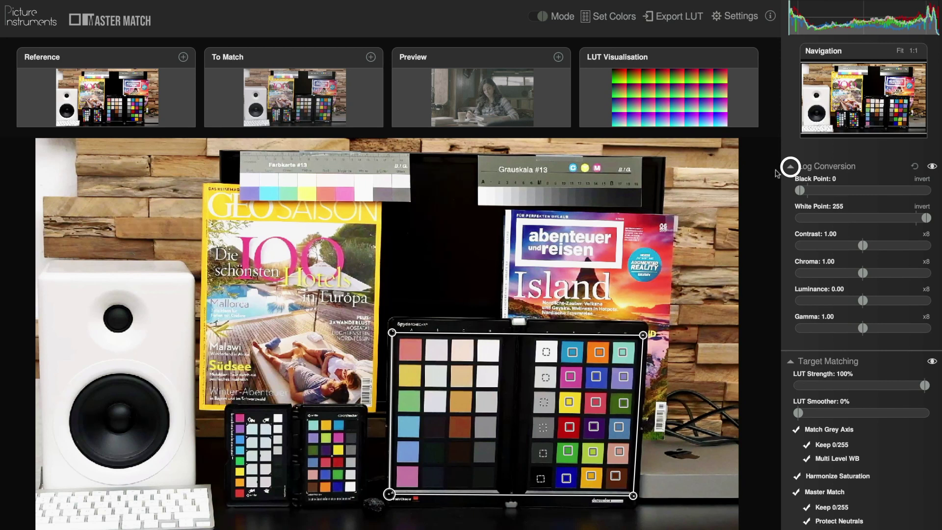
Collapse the log conversion settings, then look at the Color and Brightness adjustments for the chart's light turquoise point in Set Colors.
{"action": "left_click", "coordinate": [790, 167]}
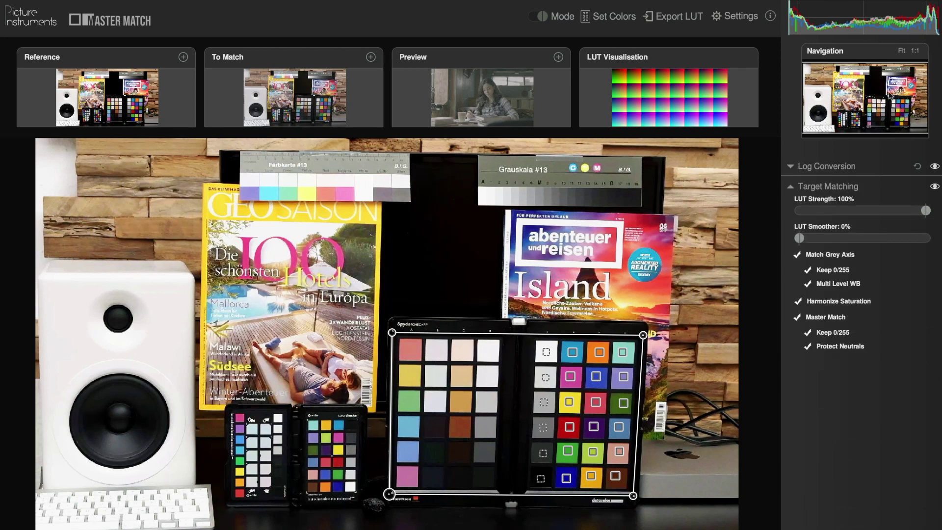
{"action": "left_click", "coordinate": [615, 20]}
{"action": "left_click", "coordinate": [617, 35]}
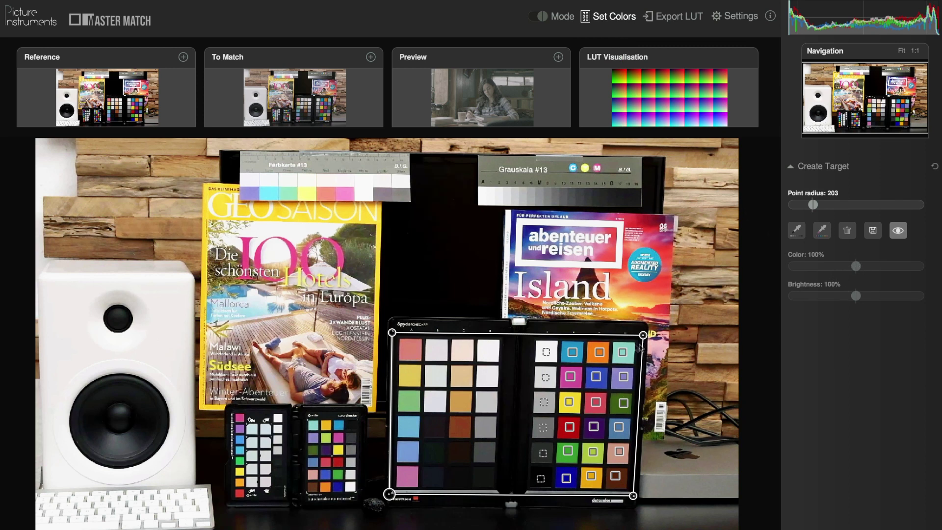
{"action": "left_click", "coordinate": [621, 353]}
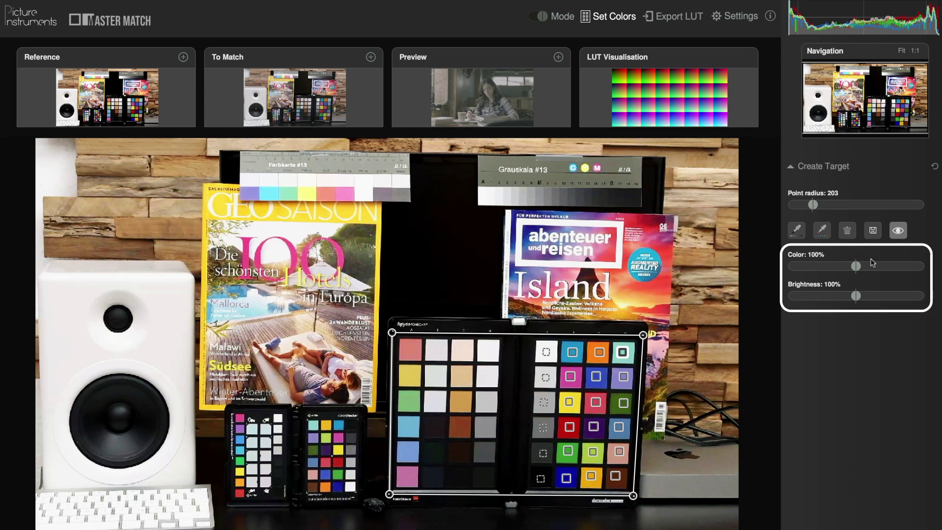
{"action": "left_click", "coordinate": [619, 21]}
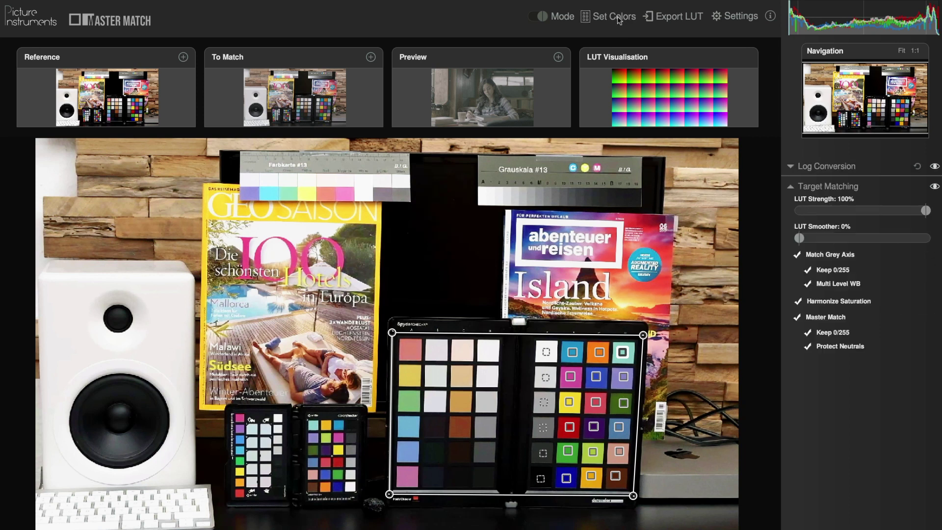
Load "Frame Export - Nikon zu warm.png" as the Reference image and inspect the matched chart patches up close.
{"action": "left_click", "coordinate": [183, 57]}
{"action": "left_click", "coordinate": [218, 75]}
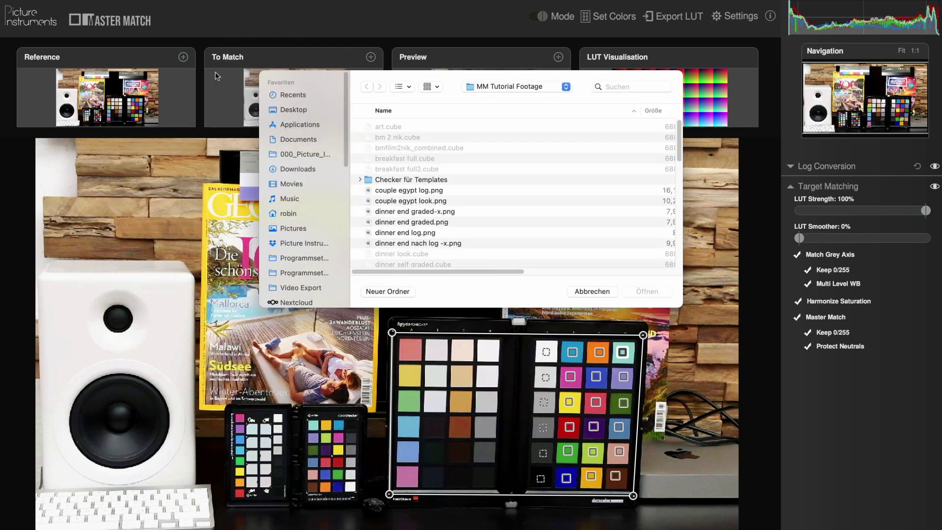
{"action": "scroll", "coordinate": [450, 162], "scroll_direction": "down", "scroll_amount": 5}
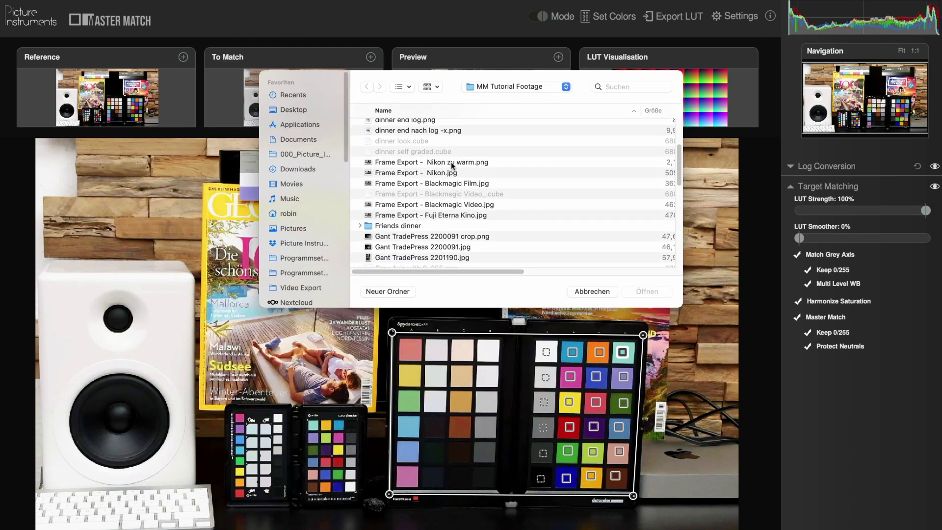
{"action": "double_click", "coordinate": [451, 162]}
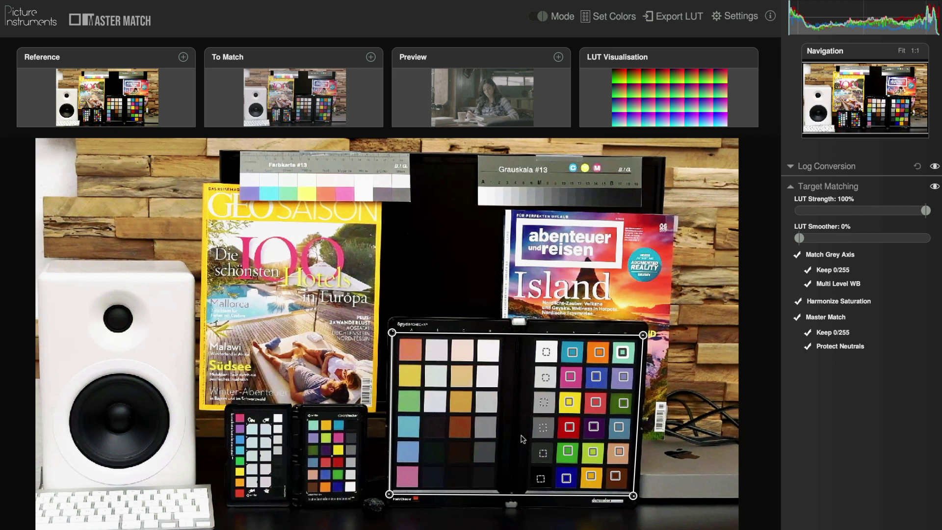
{"action": "scroll", "coordinate": [538, 508], "scroll_direction": "up", "scroll_amount": 3}
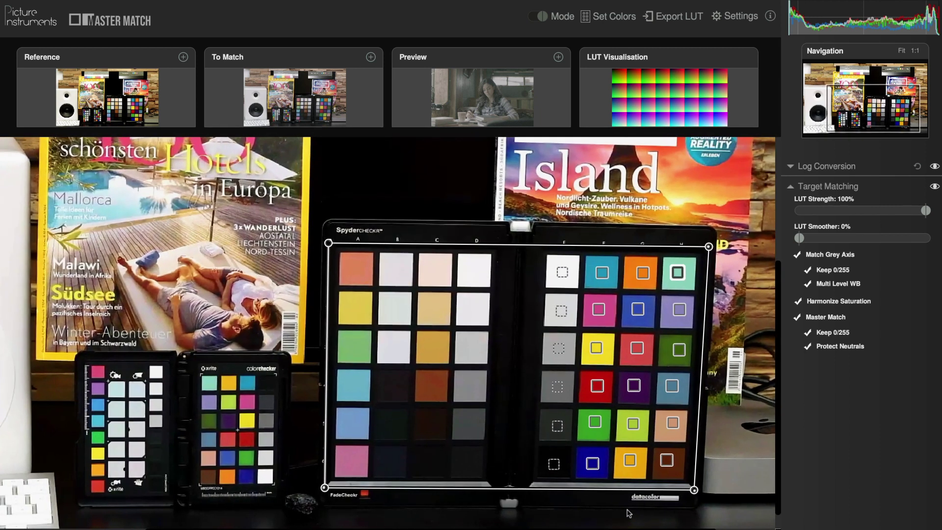
{"action": "scroll", "coordinate": [629, 513], "scroll_direction": "up", "scroll_amount": 3}
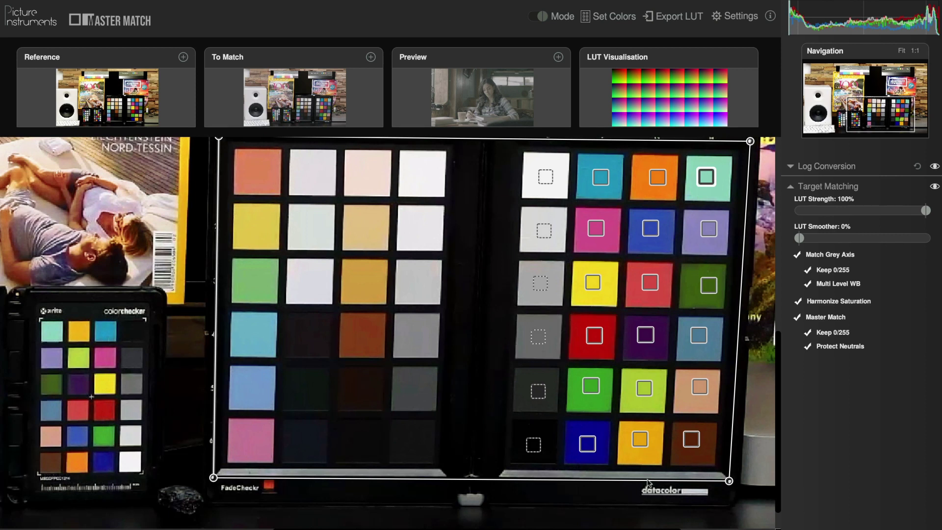
{"action": "left_click", "coordinate": [901, 51]}
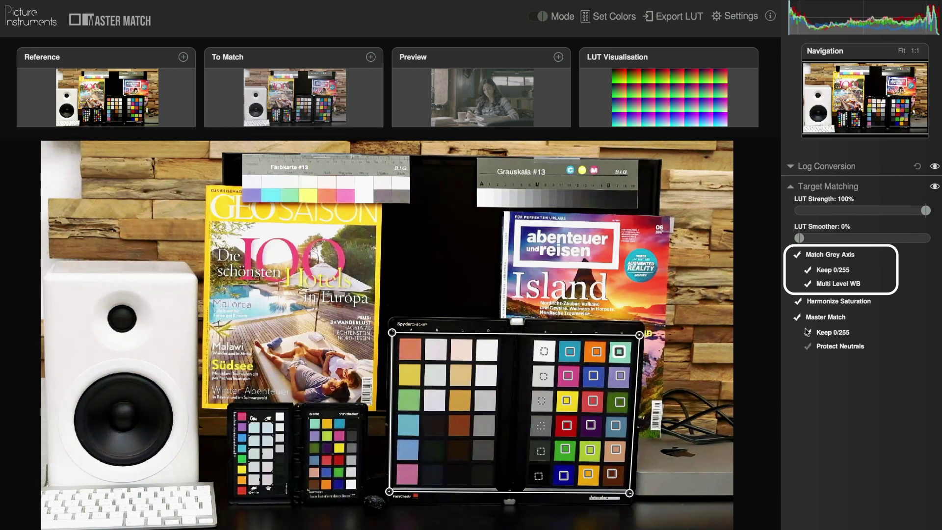
Switch off all target matching options, including Multi Level WB and Match Grey Axis.
{"action": "left_click", "coordinate": [808, 284]}
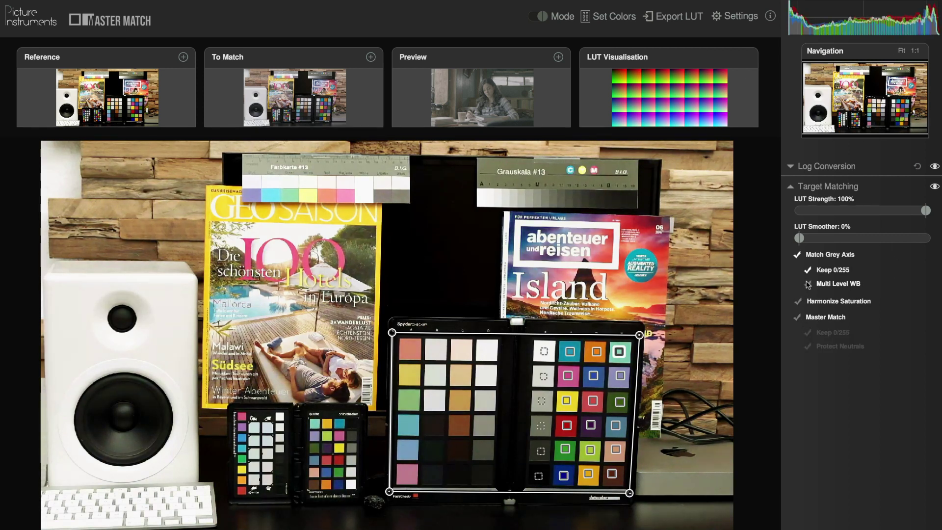
{"action": "left_click", "coordinate": [797, 254]}
{"action": "left_click", "coordinate": [797, 254]}
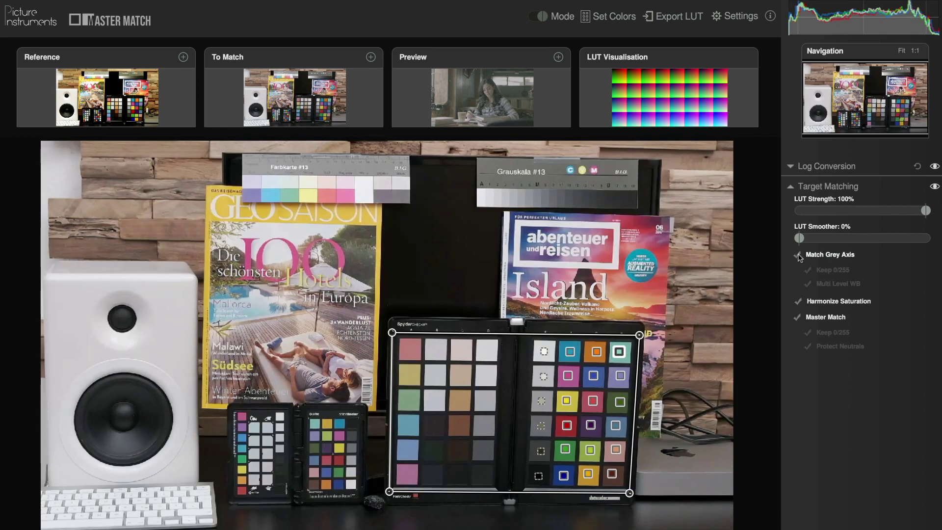
Enable Match Grey Axis, adding its Keep 0/255 and Multi Level WB options one after the other.
{"action": "left_click", "coordinate": [797, 255]}
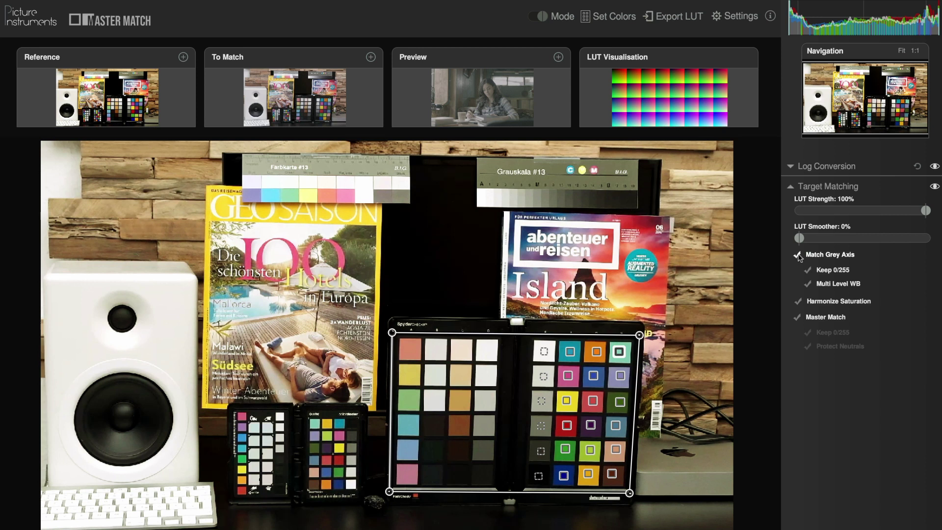
{"action": "left_click", "coordinate": [808, 271]}
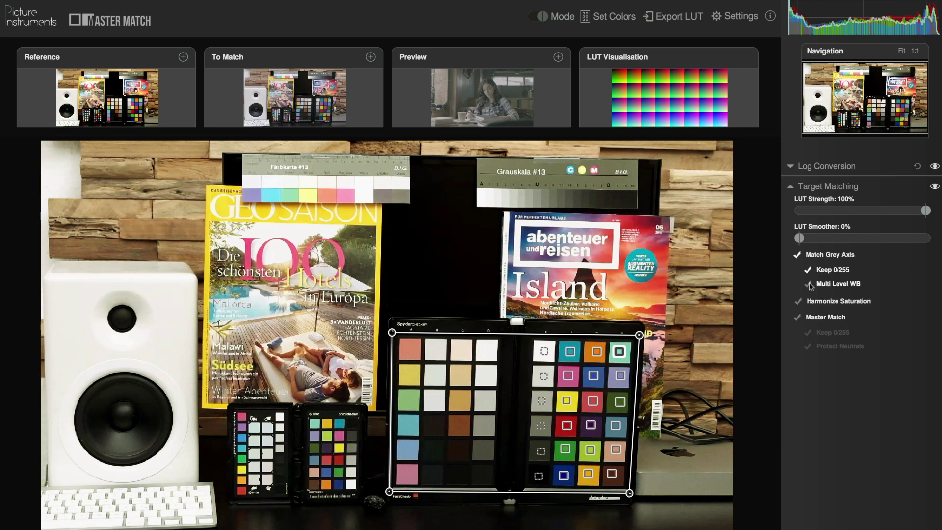
{"action": "left_click", "coordinate": [809, 285]}
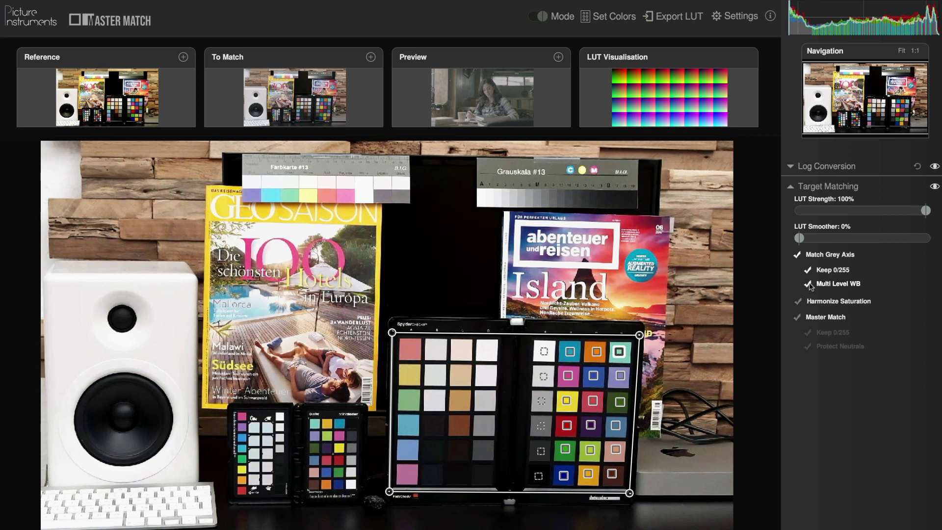
Try Master Match with Protect Neutrals on and off to compare the neutral tones, and disable Master Match again.
{"action": "left_click", "coordinate": [798, 321]}
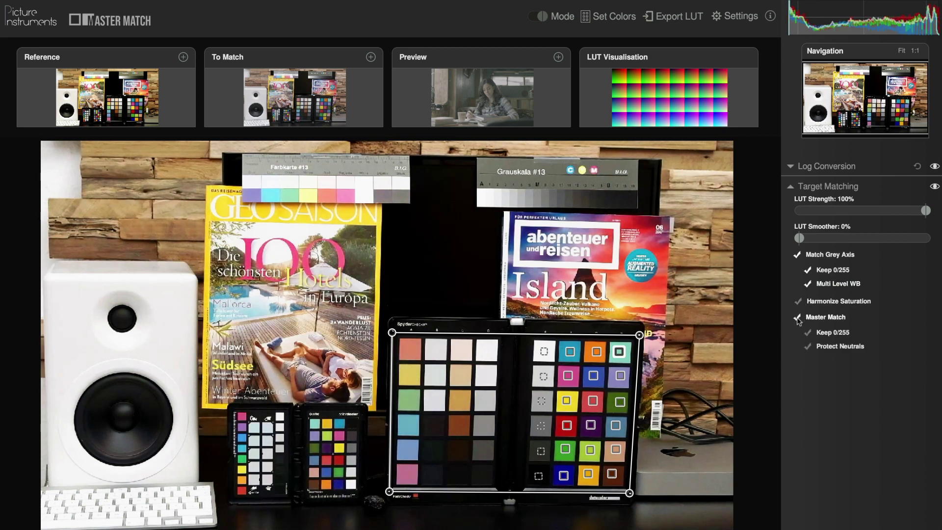
{"action": "left_click", "coordinate": [807, 347]}
{"action": "left_click", "coordinate": [808, 346]}
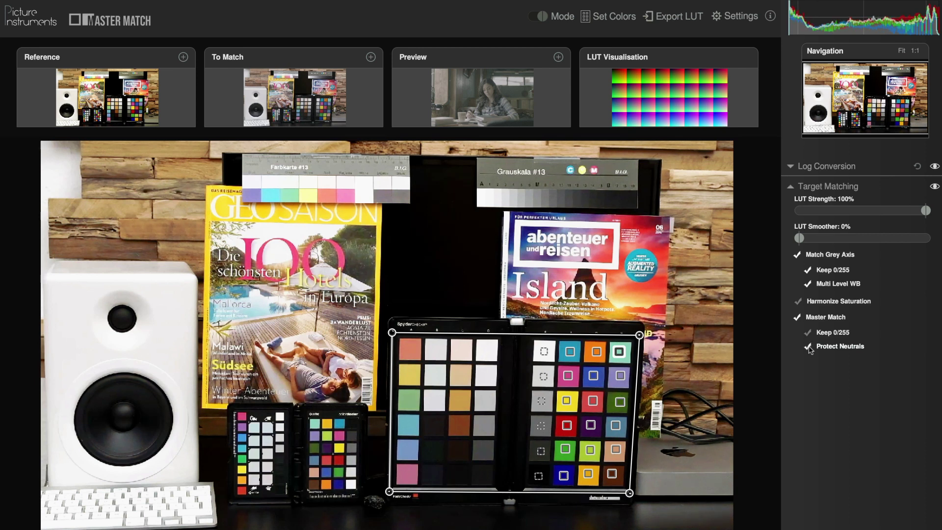
{"action": "left_click", "coordinate": [808, 347]}
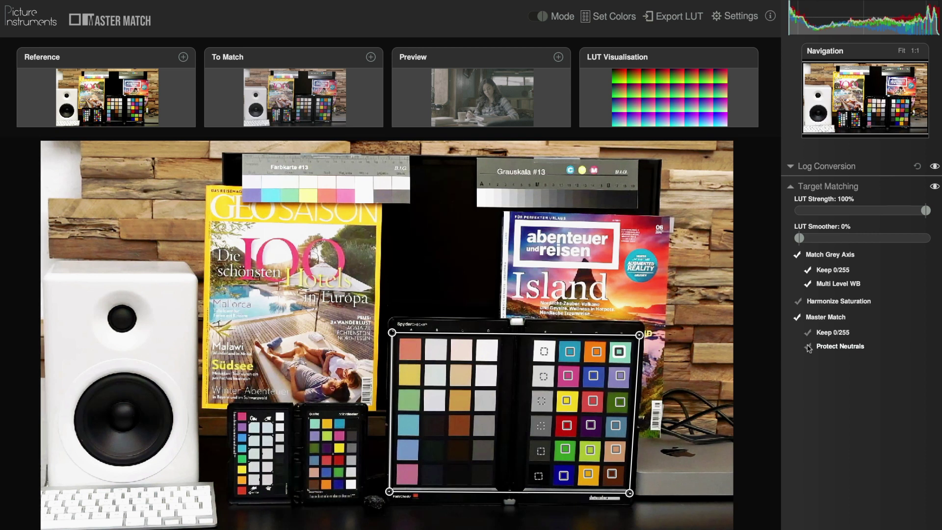
{"action": "left_click", "coordinate": [798, 318]}
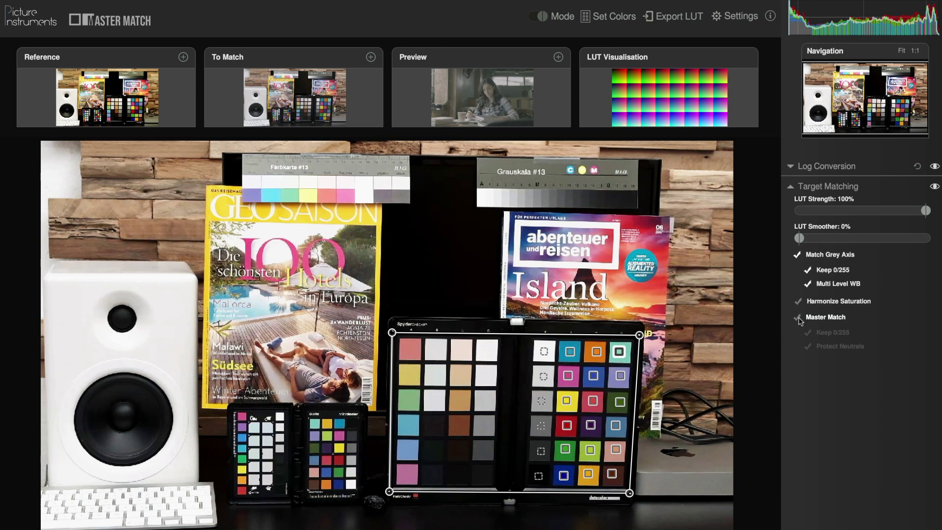
Compare the To Match image with Harmonize Saturation on and off, leaving the option off.
{"action": "left_click", "coordinate": [799, 302]}
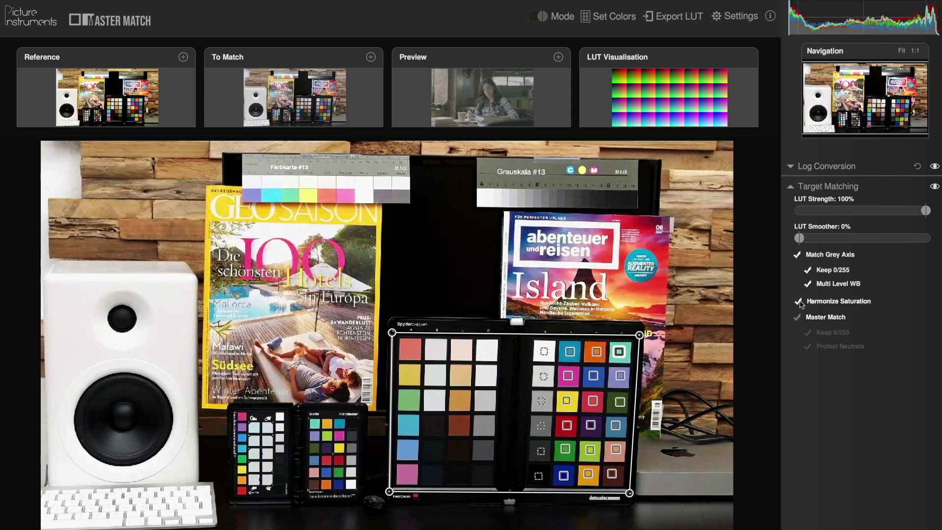
{"action": "left_click", "coordinate": [800, 302]}
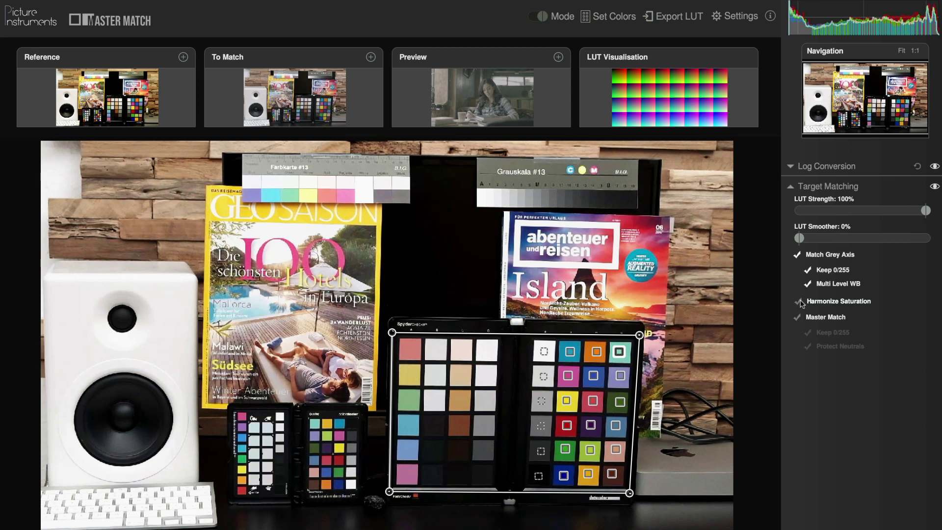
{"action": "left_click", "coordinate": [799, 302]}
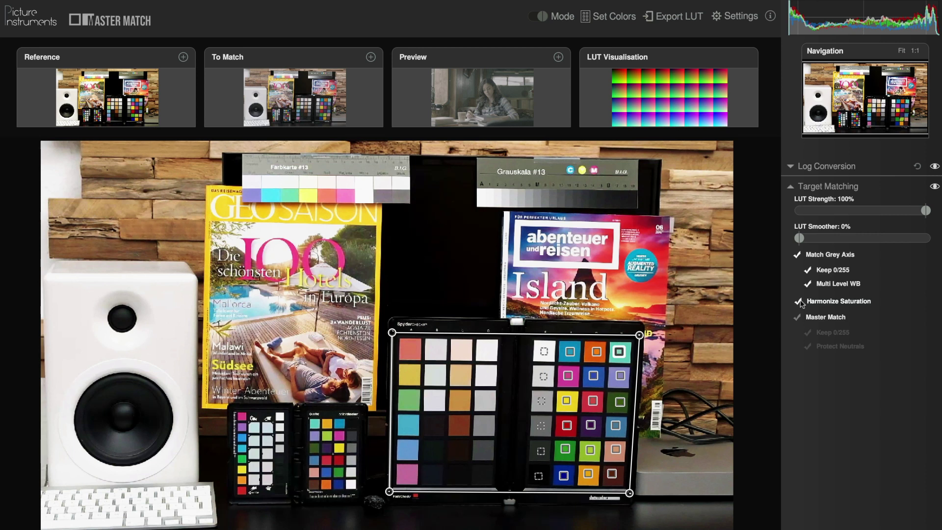
{"action": "left_click", "coordinate": [799, 302]}
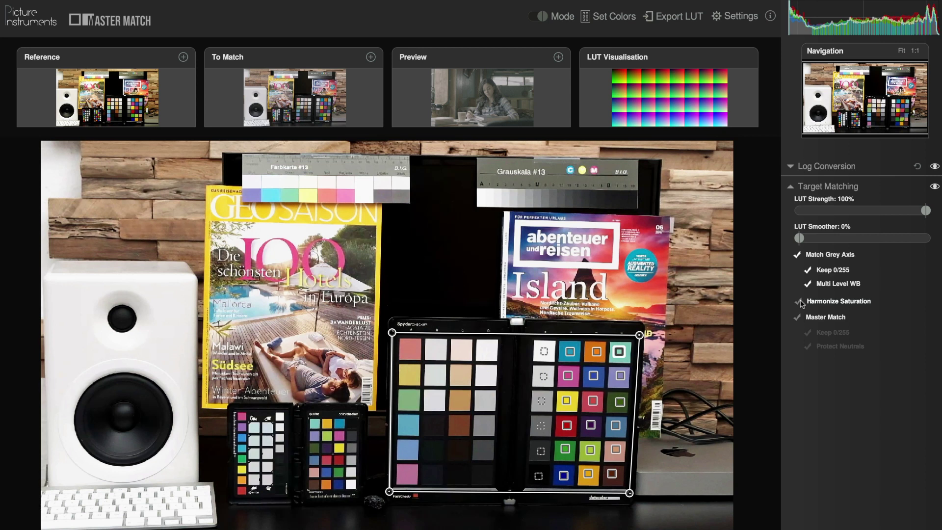
Enable Master Match with its Keep 0/255 option and display the LUT visualisation.
{"action": "left_click", "coordinate": [797, 318]}
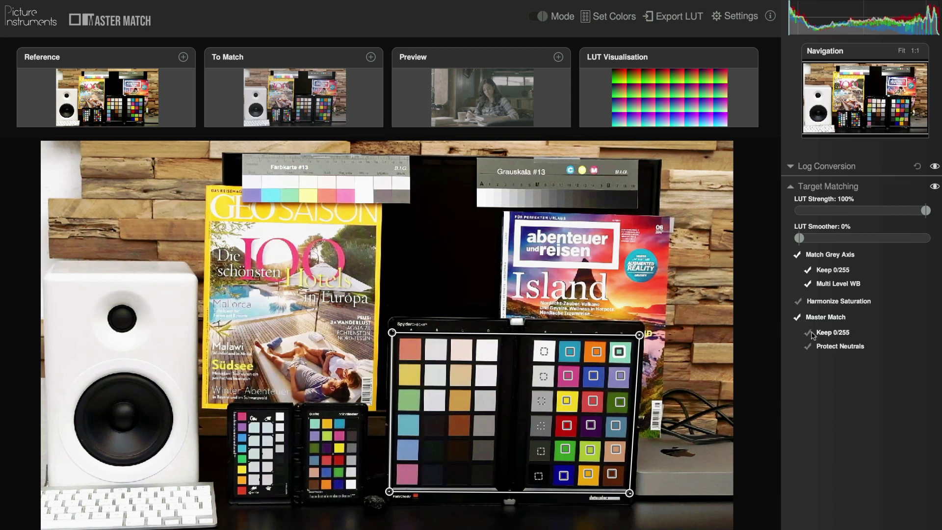
{"action": "left_click", "coordinate": [812, 334]}
{"action": "left_click", "coordinate": [703, 111]}
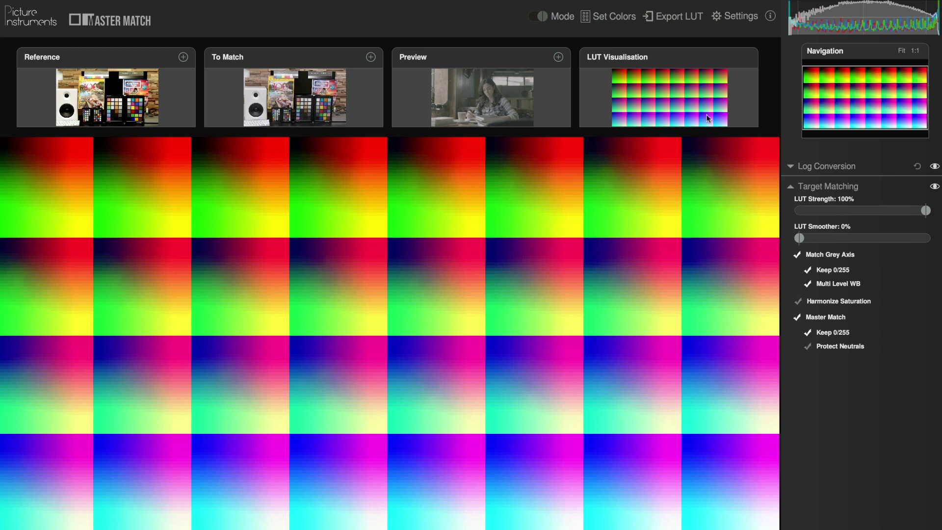
Compare the LUT visualisation with Protect Neutrals on and off, and read the explanations of Protect Neutrals and Master Match.
{"action": "left_click", "coordinate": [808, 346]}
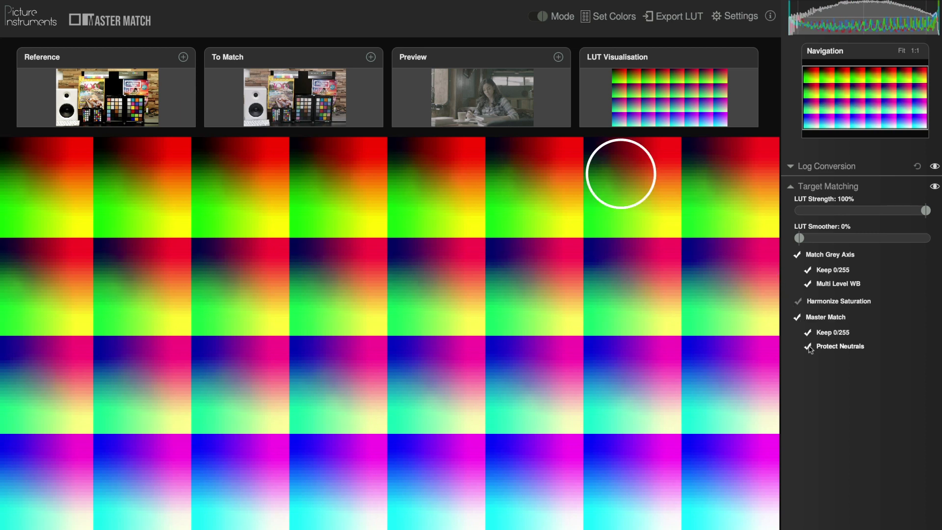
{"action": "left_click", "coordinate": [808, 346]}
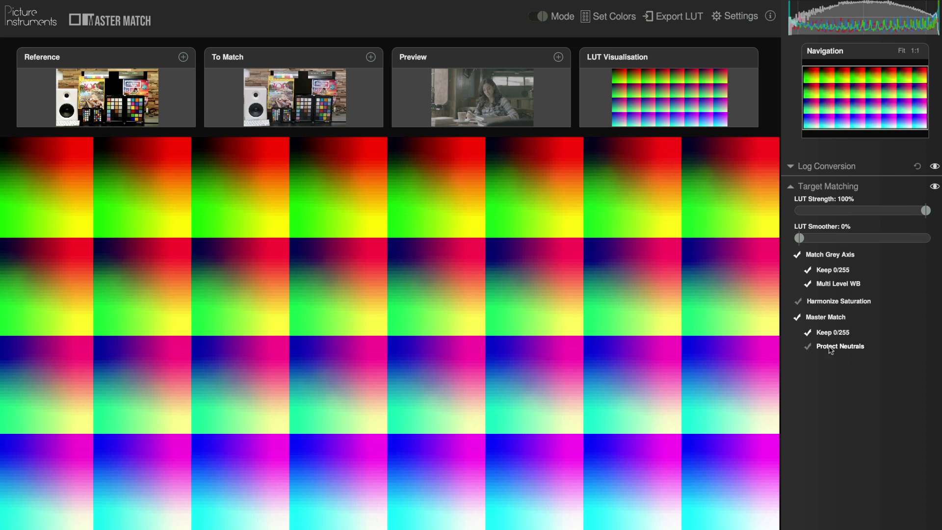
{"action": "mouse_move", "coordinate": [830, 350]}
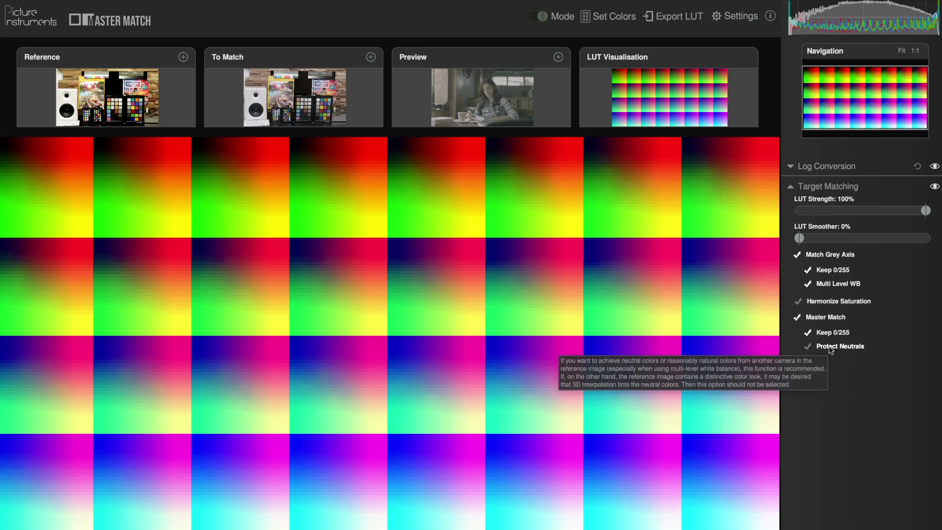
{"action": "mouse_move", "coordinate": [833, 321]}
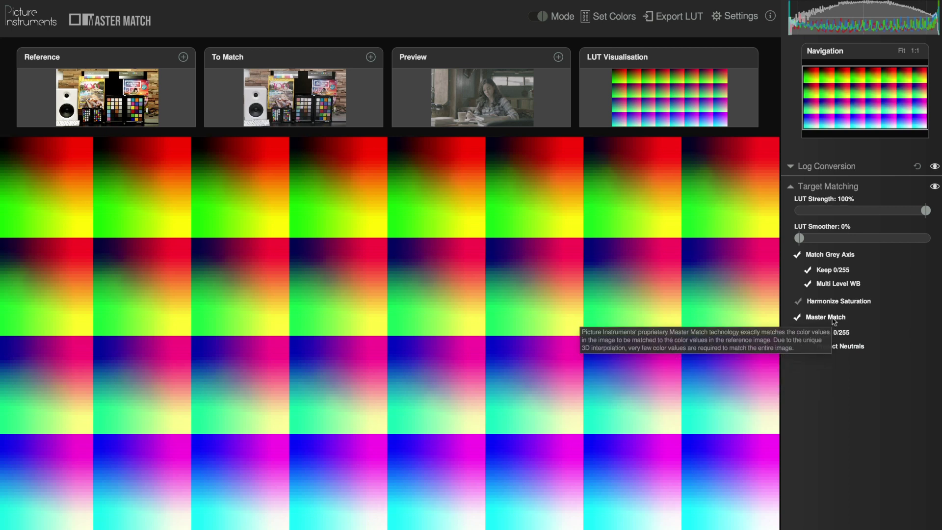
Switch the matching mode to Free Point and load mann bart look.png as the reference image.
{"action": "left_click", "coordinate": [564, 20]}
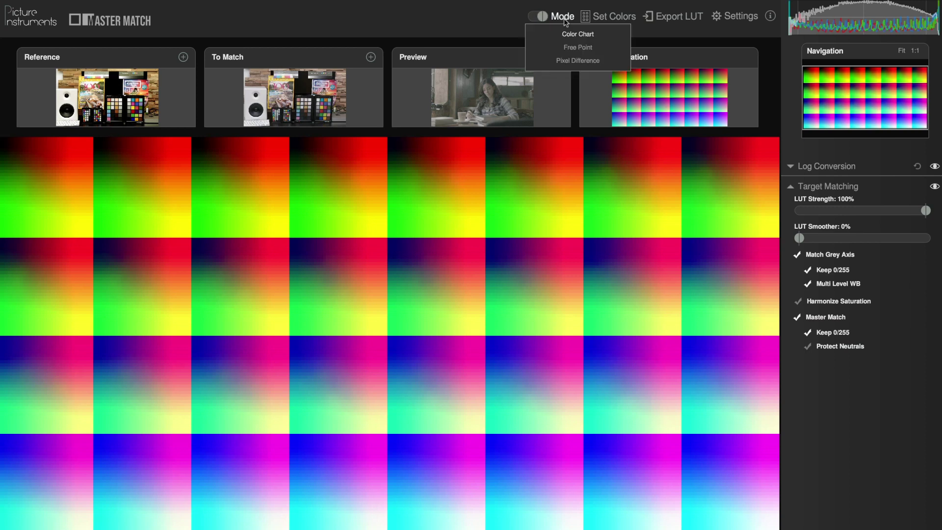
{"action": "left_click", "coordinate": [569, 47]}
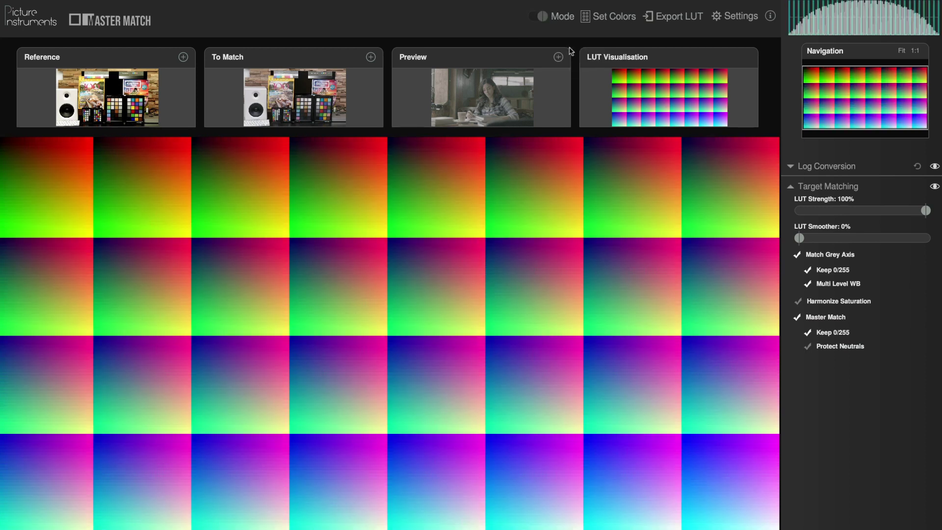
{"action": "left_click", "coordinate": [183, 57]}
{"action": "left_click", "coordinate": [197, 72]}
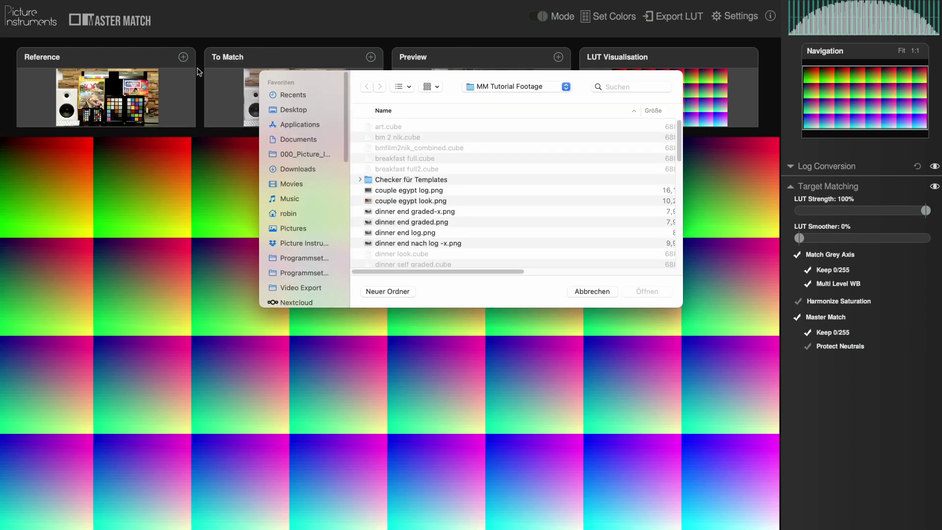
{"action": "scroll", "coordinate": [491, 179], "scroll_direction": "down", "scroll_amount": 10}
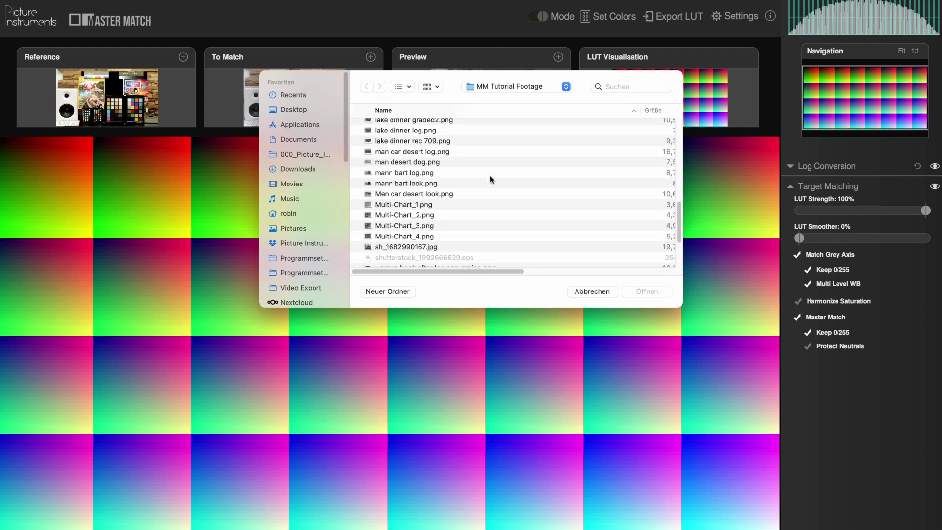
{"action": "double_click", "coordinate": [487, 182]}
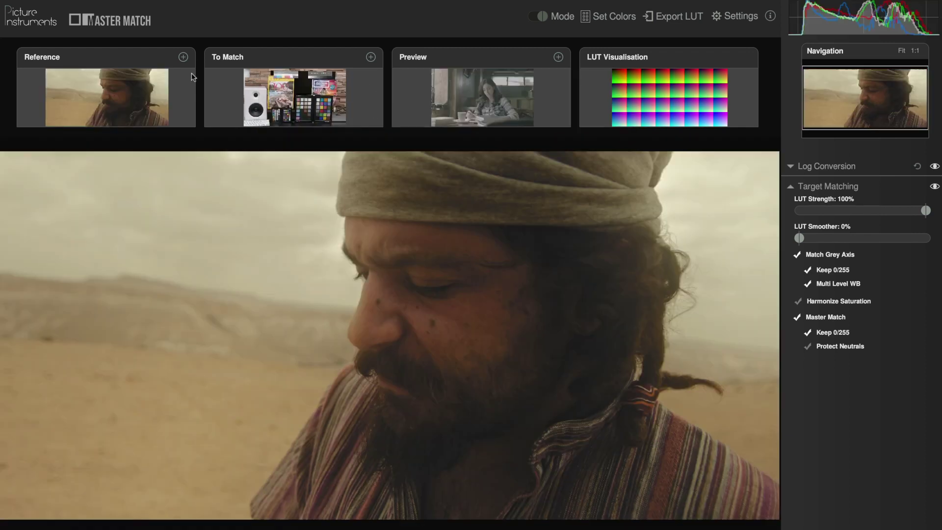
Load couple egypt log.png as the image to match and the log shot of the man in the desert car as the preview.
{"action": "left_click", "coordinate": [192, 75]}
{"action": "left_click", "coordinate": [371, 57]}
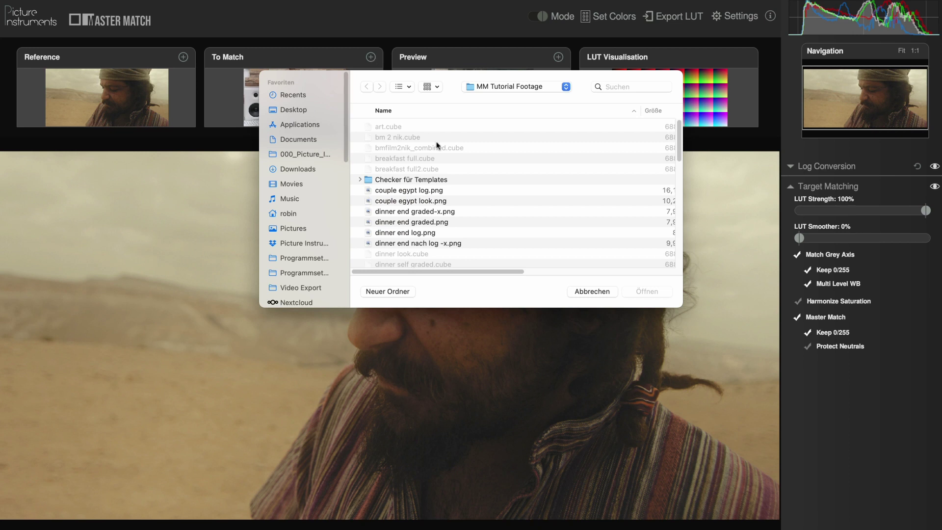
{"action": "double_click", "coordinate": [431, 191]}
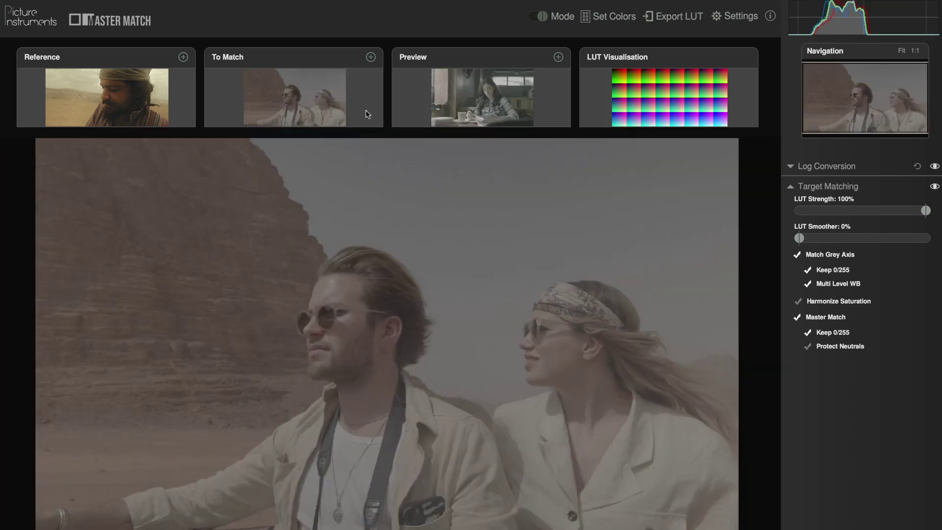
{"action": "left_click", "coordinate": [558, 57]}
{"action": "scroll", "coordinate": [488, 155], "scroll_direction": "down", "scroll_amount": 5}
{"action": "scroll", "coordinate": [488, 154], "scroll_direction": "down", "scroll_amount": 5}
{"action": "double_click", "coordinate": [392, 200]}
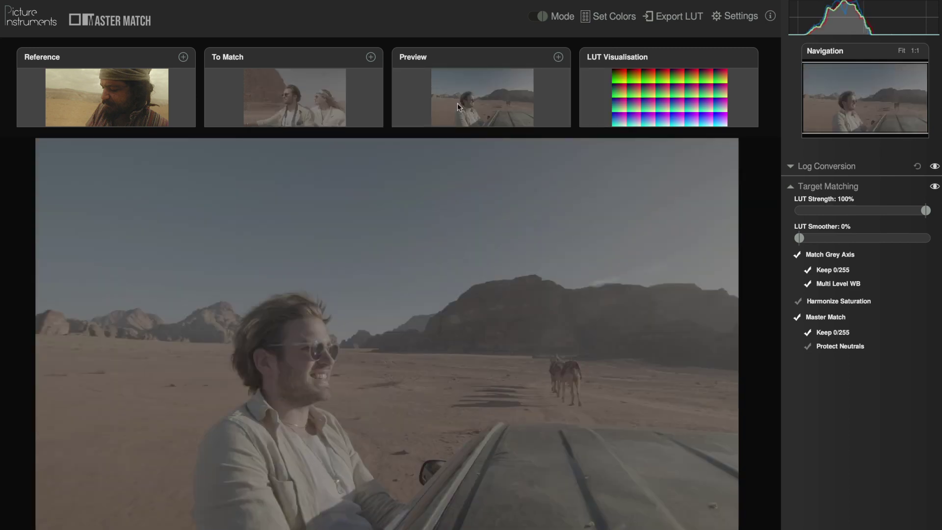
Convert the To Match image from log with Black Point 36, White Point 138, Gamma 0.92 and Chroma 0.92.
{"action": "left_click", "coordinate": [368, 100]}
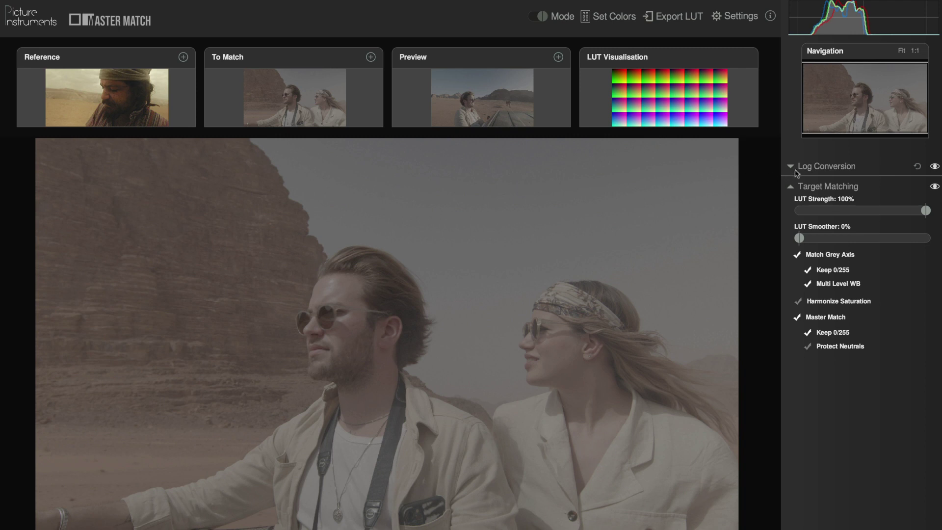
{"action": "left_click", "coordinate": [794, 168]}
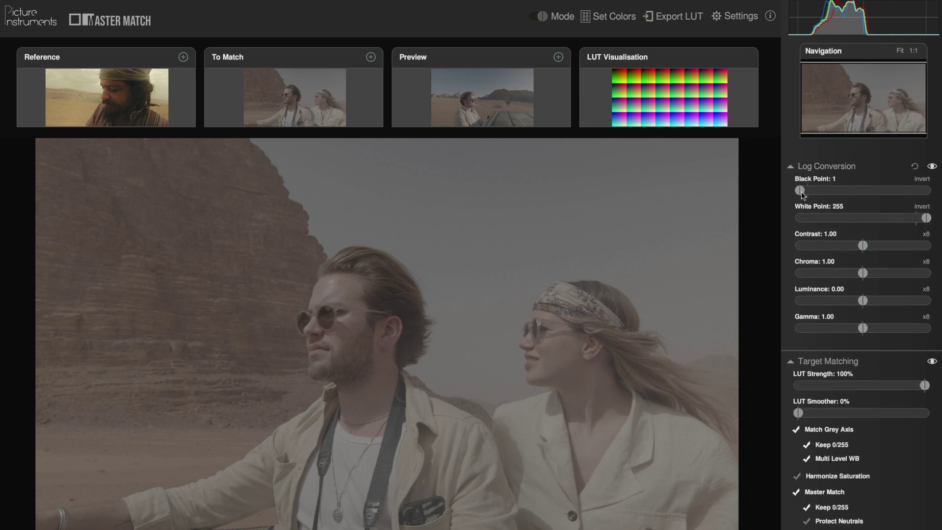
{"action": "left_click_drag", "start_coordinate": [801, 194], "coordinate": [818, 194]}
{"action": "left_click_drag", "start_coordinate": [927, 218], "coordinate": [874, 223]}
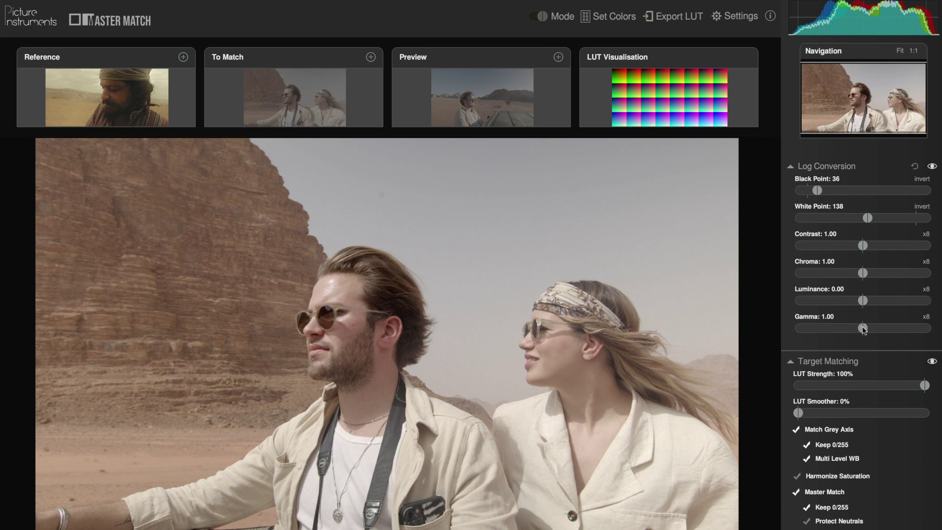
{"action": "left_click_drag", "start_coordinate": [862, 329], "coordinate": [852, 328]}
{"action": "left_click_drag", "start_coordinate": [863, 273], "coordinate": [857, 275]}
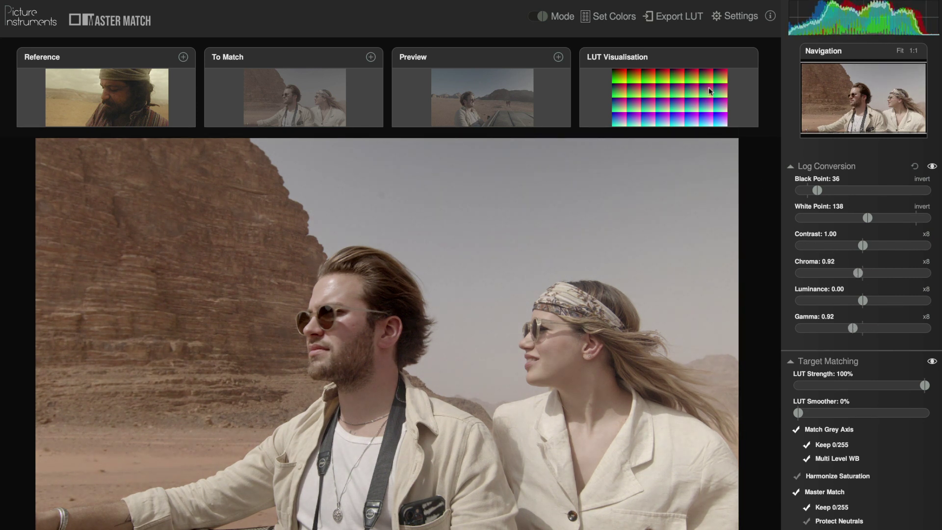
Start creating a new color target and place its first point on the sky in both the Reference and To Match images.
{"action": "left_click", "coordinate": [613, 18]}
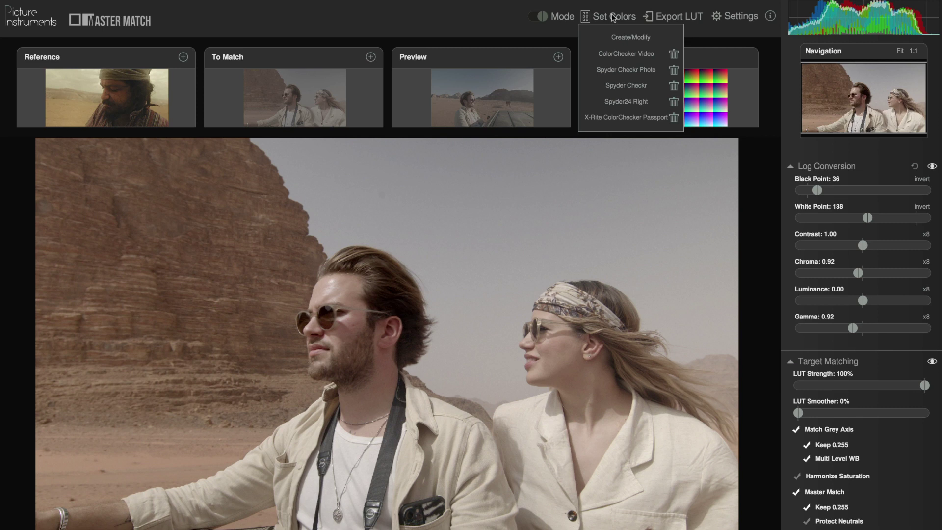
{"action": "left_click", "coordinate": [628, 37]}
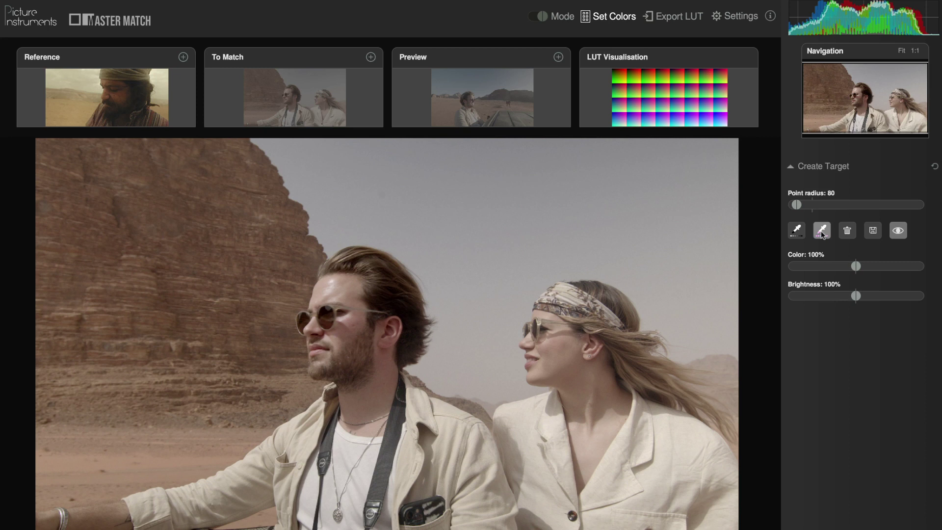
{"action": "left_click", "coordinate": [174, 92]}
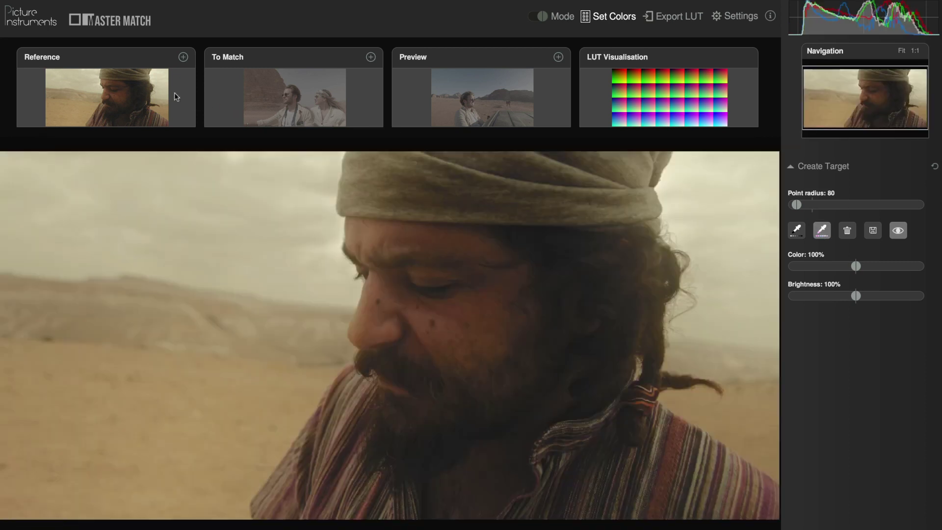
{"action": "left_click", "coordinate": [154, 179]}
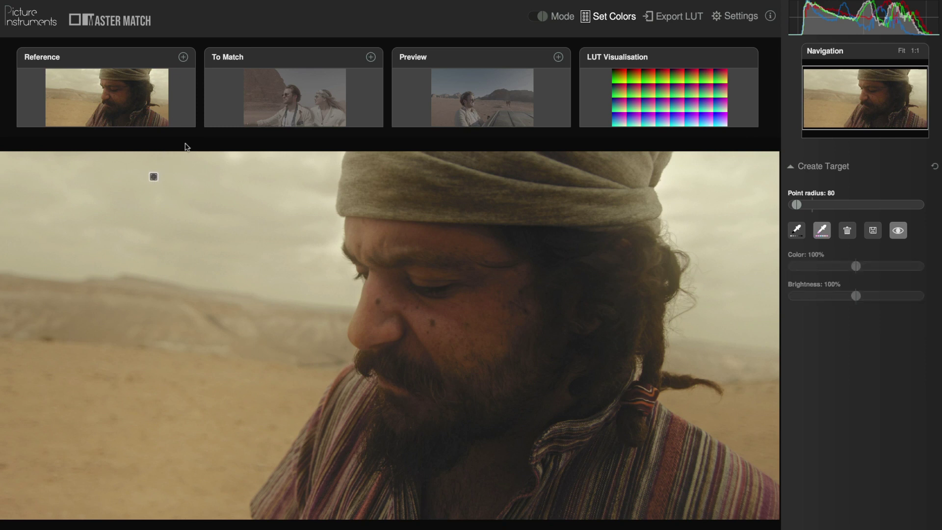
{"action": "left_click", "coordinate": [249, 95]}
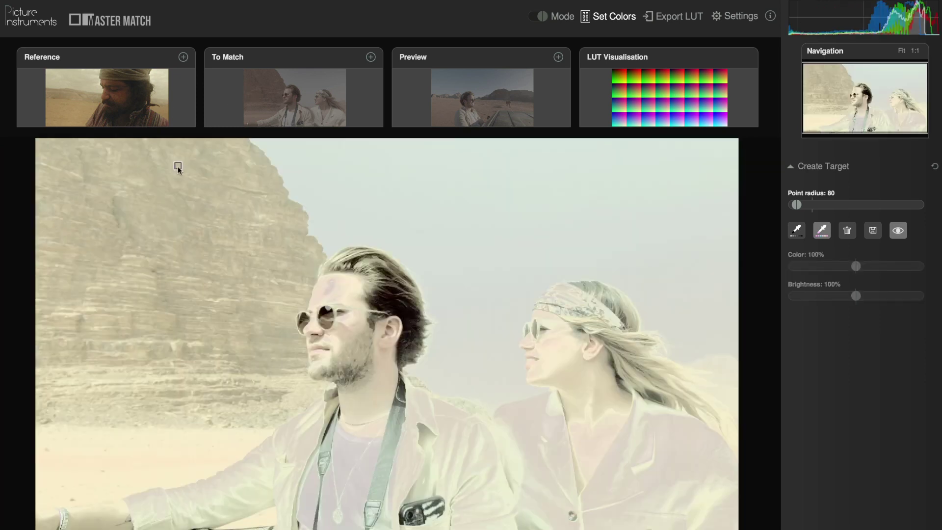
{"action": "left_click_drag", "start_coordinate": [177, 166], "coordinate": [298, 161]}
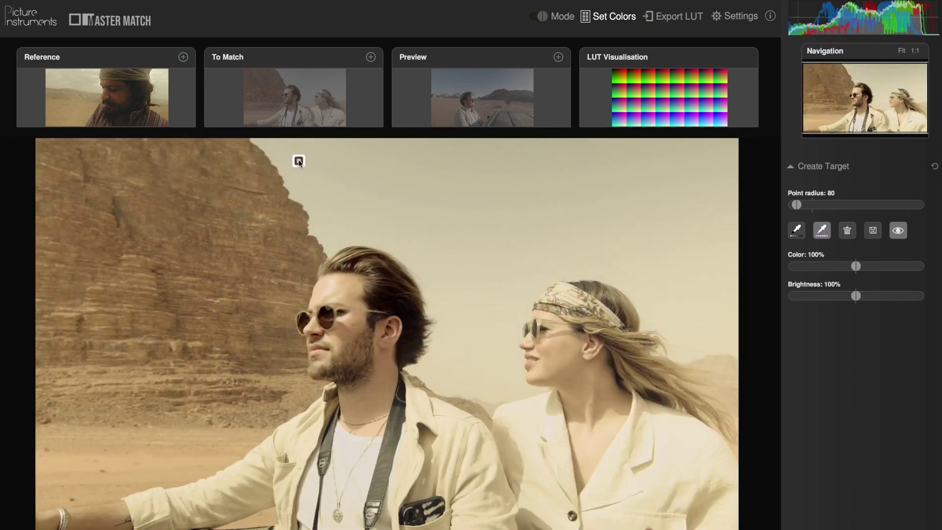
Add a second color point on the desert sand in the Reference image and place its counterpart on the sand in the To Match image.
{"action": "left_click", "coordinate": [167, 107]}
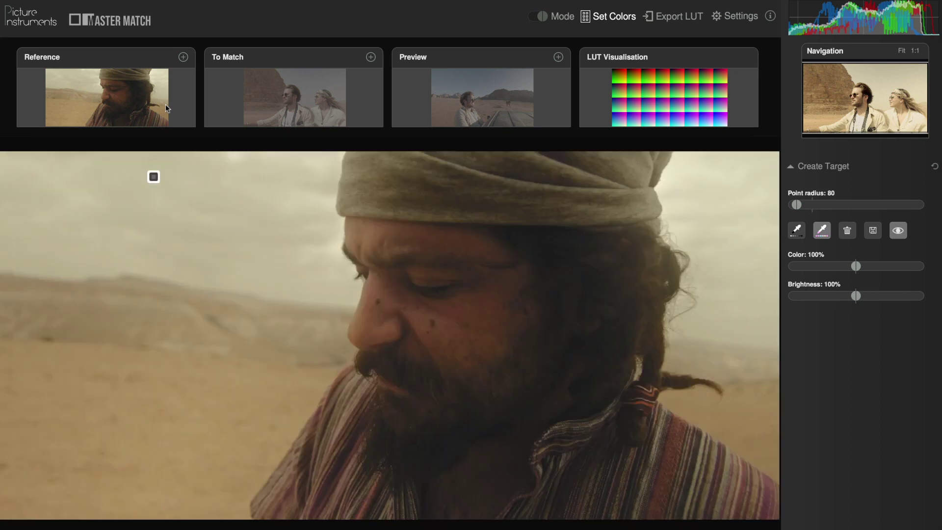
{"action": "left_click", "coordinate": [174, 400]}
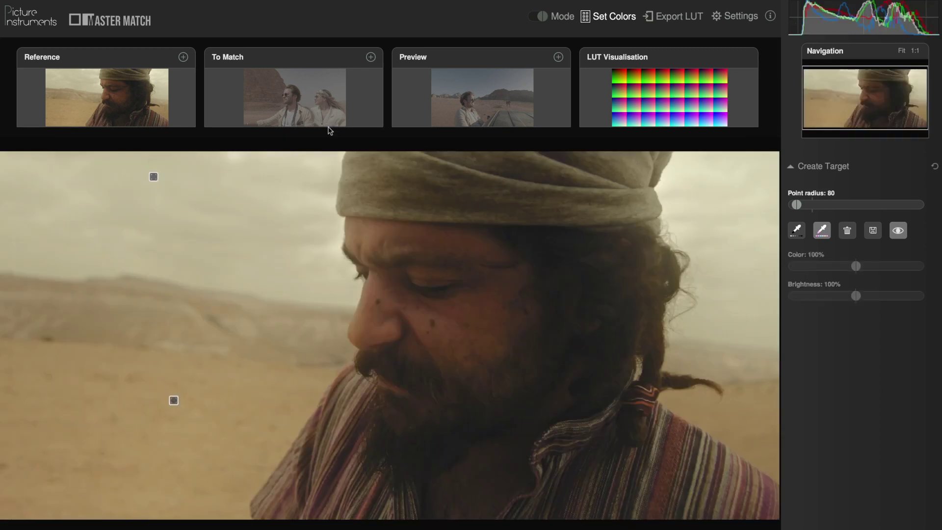
{"action": "left_click", "coordinate": [317, 105]}
{"action": "left_click", "coordinate": [195, 411]}
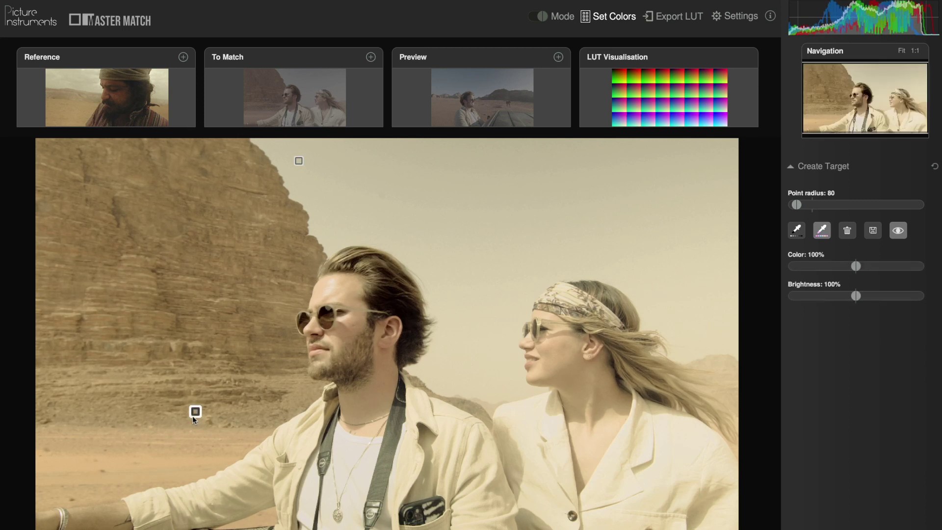
{"action": "left_click_drag", "start_coordinate": [194, 419], "coordinate": [162, 451]}
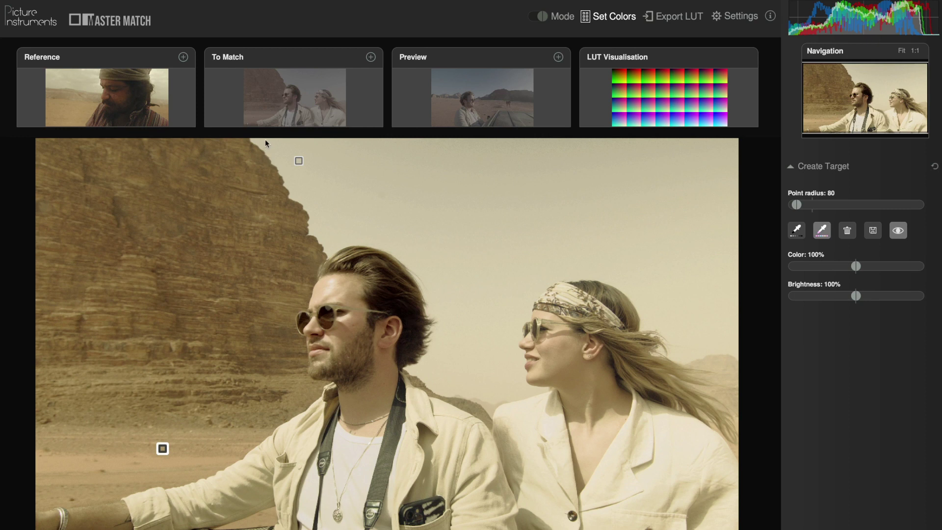
Add a skin tone point on the man's forehead in the Reference image and place its counterpart on the woman's cheek in the To Match image.
{"action": "left_click", "coordinate": [186, 105]}
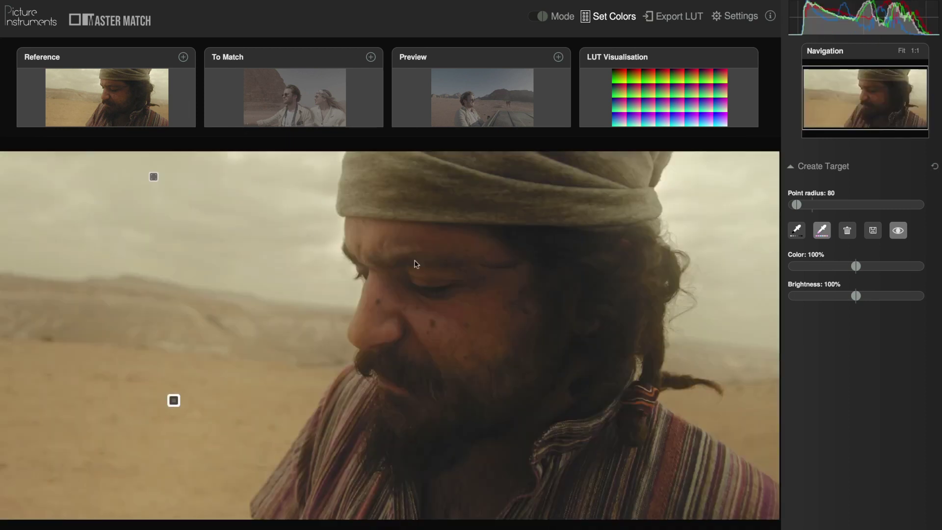
{"action": "left_click", "coordinate": [371, 231]}
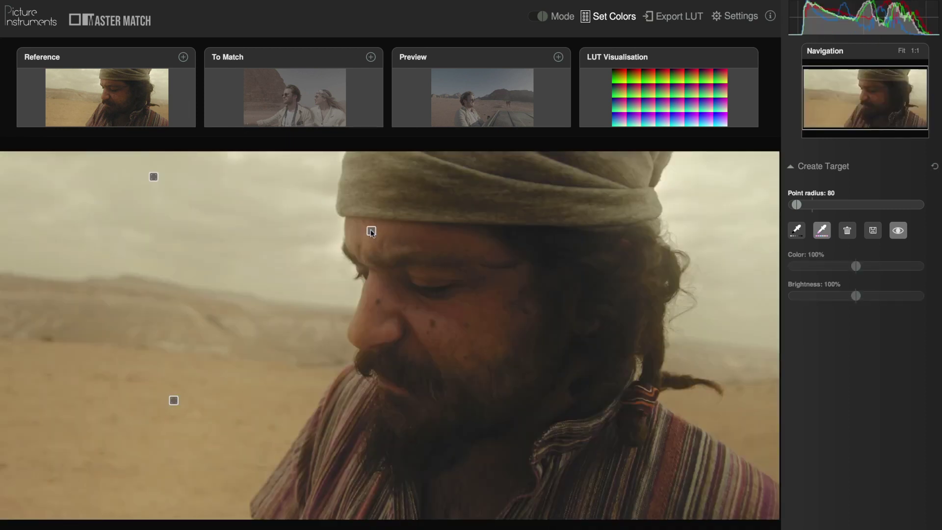
{"action": "left_click", "coordinate": [341, 121]}
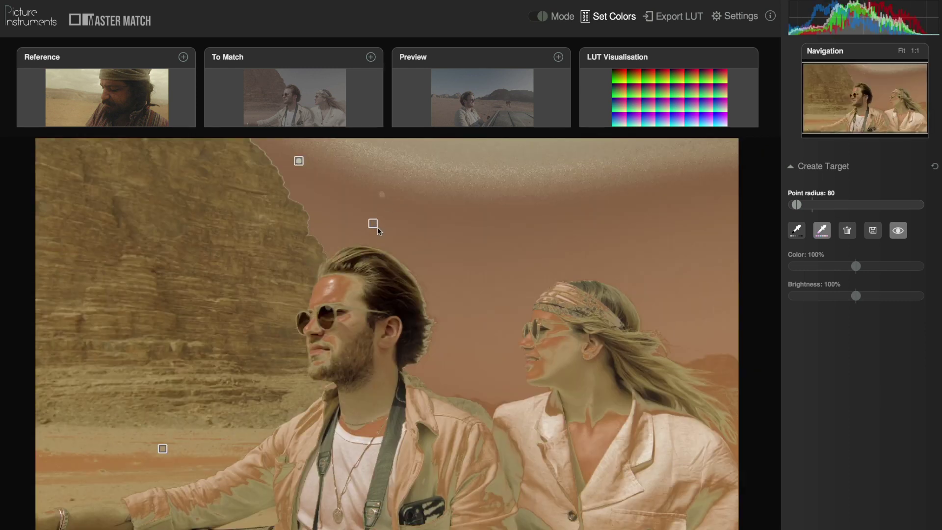
{"action": "mouse_move", "coordinate": [373, 223]}
{"action": "left_mouse_down"}
{"action": "mouse_move", "coordinate": [488, 315]}
{"action": "mouse_move", "coordinate": [549, 347]}
{"action": "left_mouse_up"}
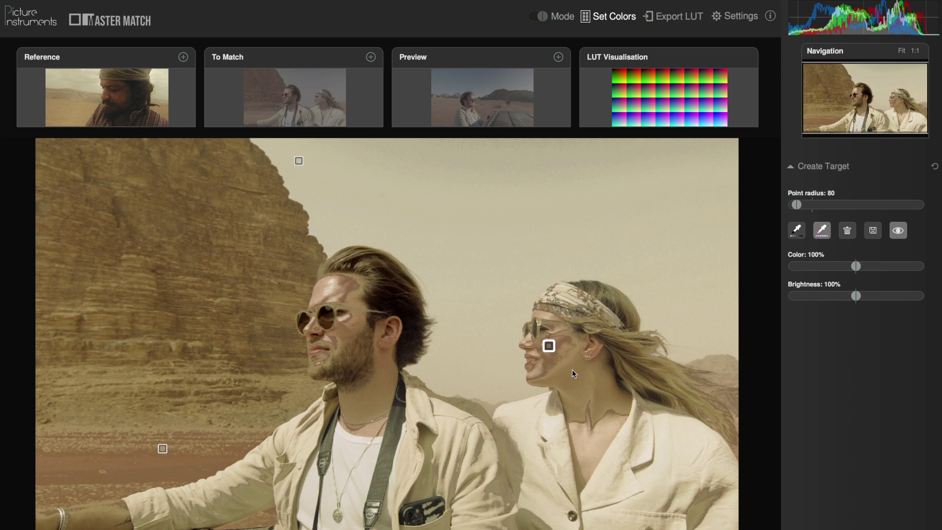
Set the sand point's brightness to 0% and reposition the point on the sand in the To Match image.
{"action": "left_click_drag", "start_coordinate": [165, 446], "coordinate": [165, 423]}
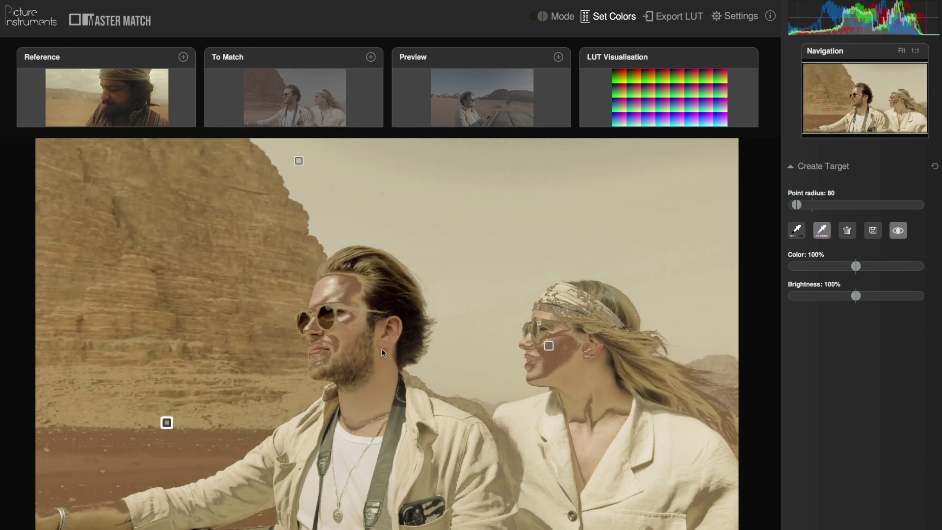
{"action": "left_click_drag", "start_coordinate": [856, 300], "coordinate": [793, 297]}
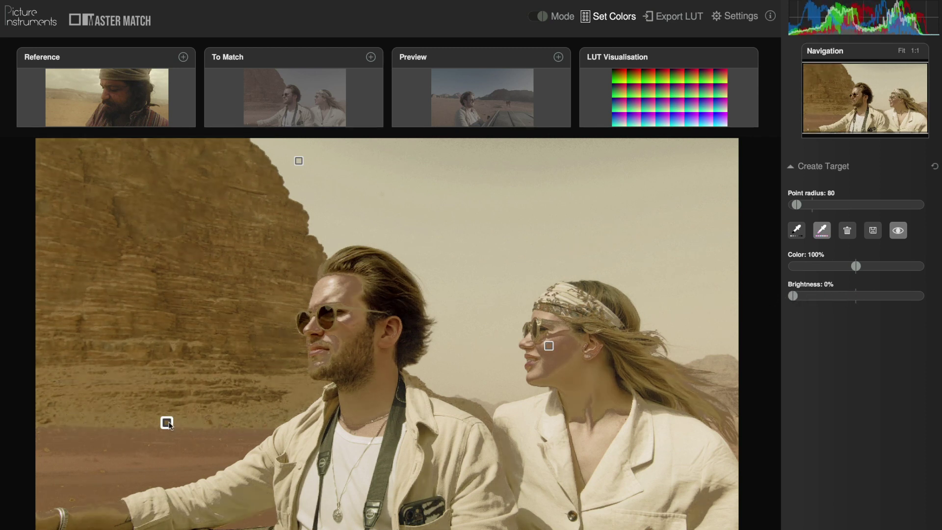
{"action": "left_click_drag", "start_coordinate": [169, 425], "coordinate": [169, 445]}
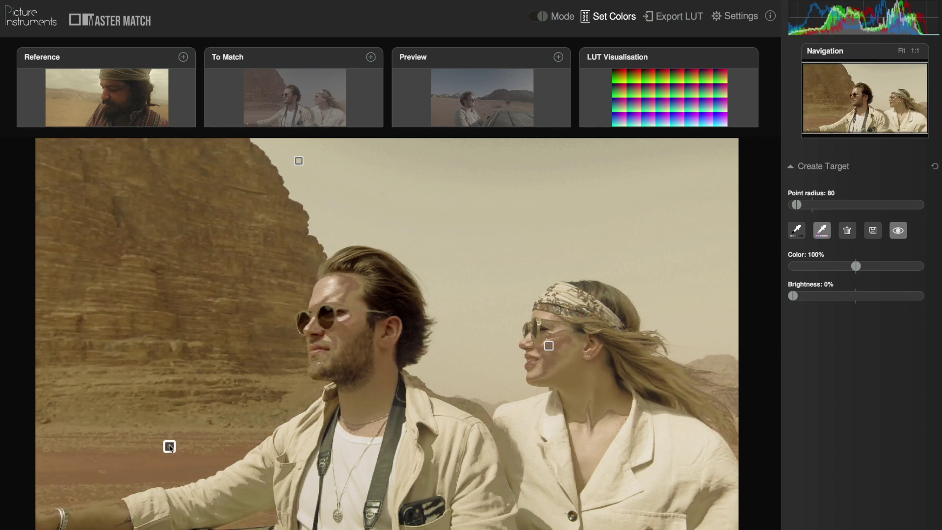
Set the brightness of the skin point and the sky point to 0%.
{"action": "left_click", "coordinate": [549, 346]}
{"action": "left_click_drag", "start_coordinate": [855, 296], "coordinate": [780, 298]}
{"action": "left_click", "coordinate": [299, 162]}
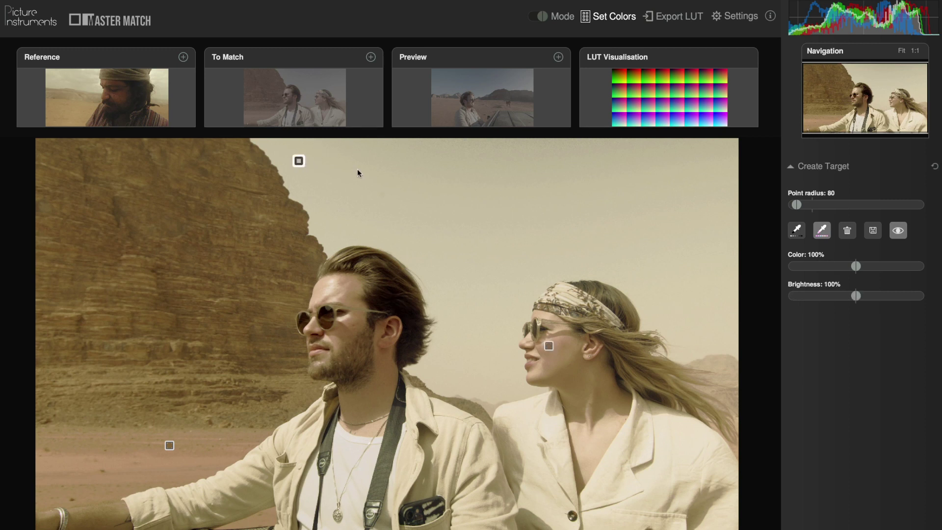
{"action": "left_click_drag", "start_coordinate": [855, 296], "coordinate": [789, 296]}
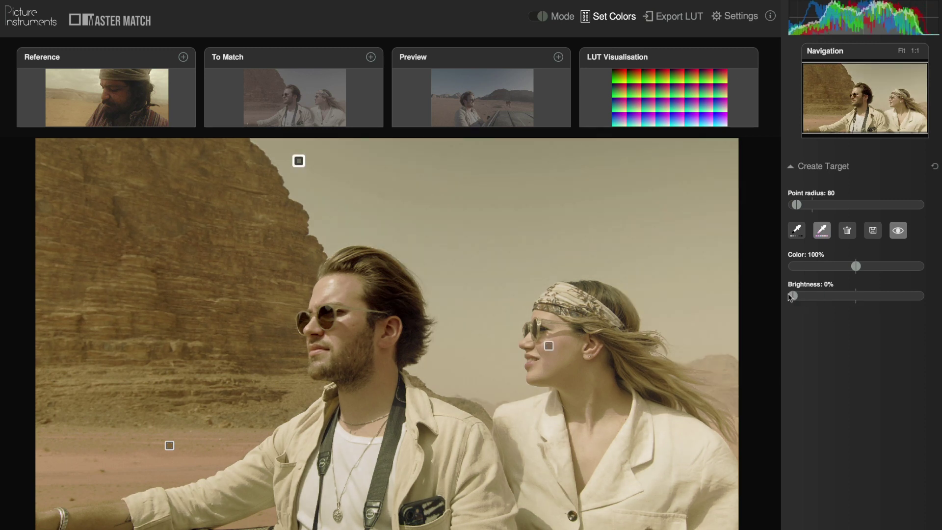
Fine-tune the positions of the sand point and the woman's cheek point in the To Match image.
{"action": "mouse_move", "coordinate": [170, 445]}
{"action": "left_mouse_down"}
{"action": "mouse_move", "coordinate": [123, 400]}
{"action": "mouse_move", "coordinate": [153, 458]}
{"action": "mouse_move", "coordinate": [184, 456]}
{"action": "left_mouse_up"}
{"action": "mouse_move", "coordinate": [548, 346]}
{"action": "left_mouse_down"}
{"action": "mouse_move", "coordinate": [553, 362]}
{"action": "mouse_move", "coordinate": [563, 350]}
{"action": "left_mouse_up"}
{"action": "left_click_drag", "start_coordinate": [184, 456], "coordinate": [144, 460]}
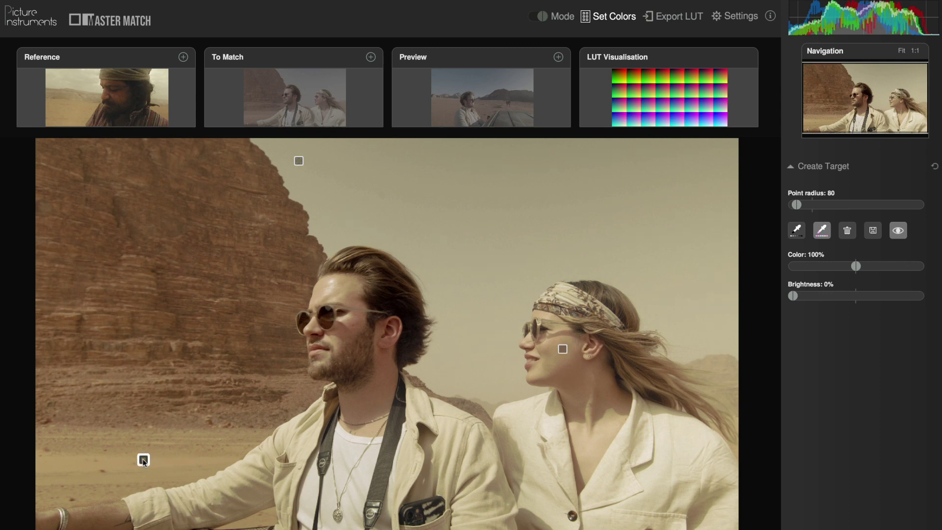
Try a lower Color value on the sky point.
{"action": "left_click", "coordinate": [300, 163]}
{"action": "mouse_move", "coordinate": [856, 266]}
{"action": "left_mouse_down"}
{"action": "mouse_move", "coordinate": [911, 267]}
{"action": "mouse_move", "coordinate": [802, 268]}
{"action": "mouse_move", "coordinate": [841, 269]}
{"action": "left_mouse_up"}
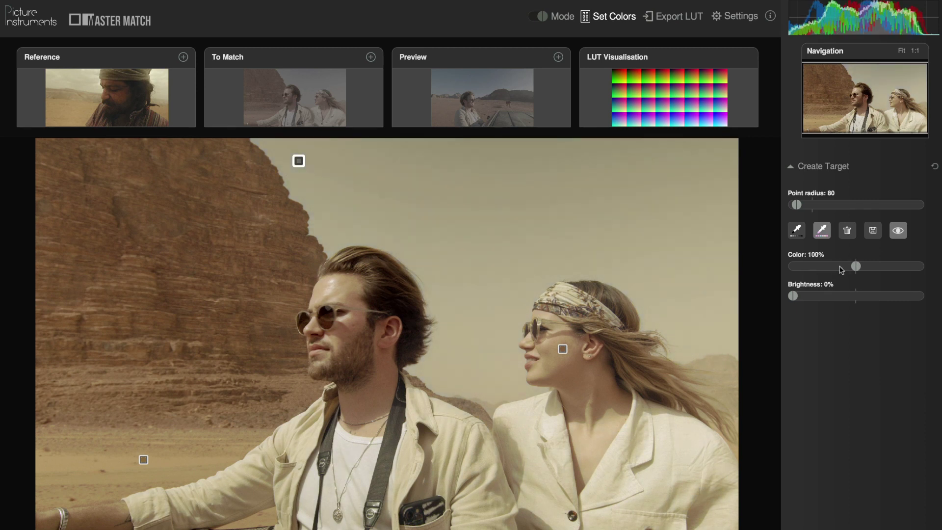
Close the color point setup and switch off Log Conversion to view the match without it.
{"action": "left_click", "coordinate": [615, 17]}
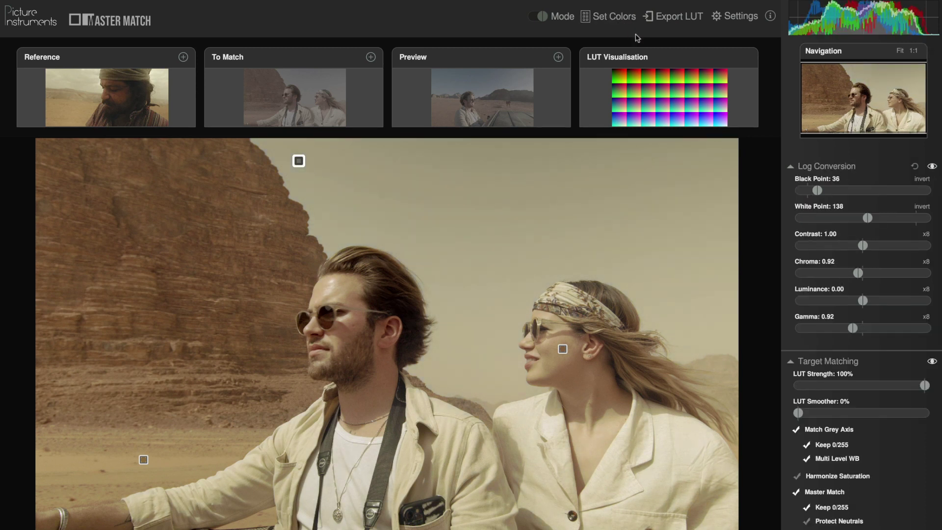
{"action": "left_click", "coordinate": [931, 168]}
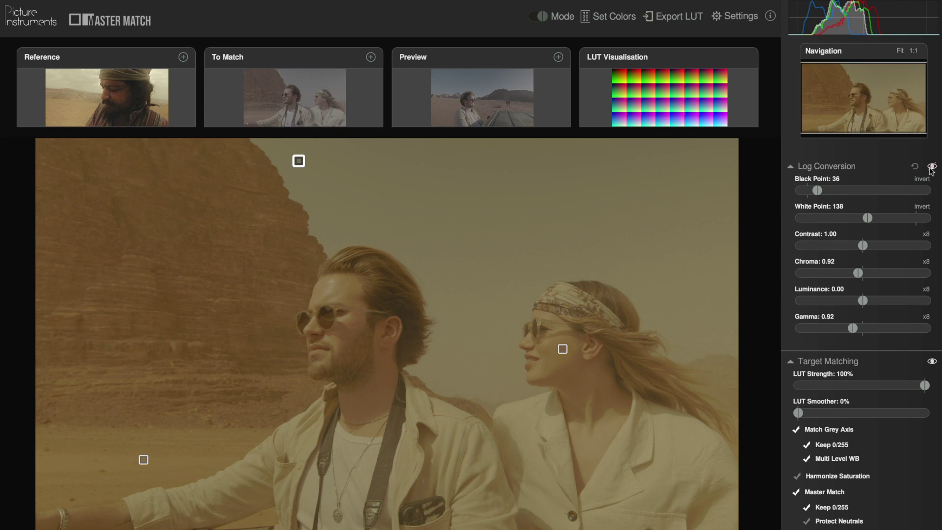
Set the sand point's brightness to 0% in the color point setup, and switch Log Conversion back on.
{"action": "left_click", "coordinate": [609, 19]}
{"action": "left_click", "coordinate": [616, 35]}
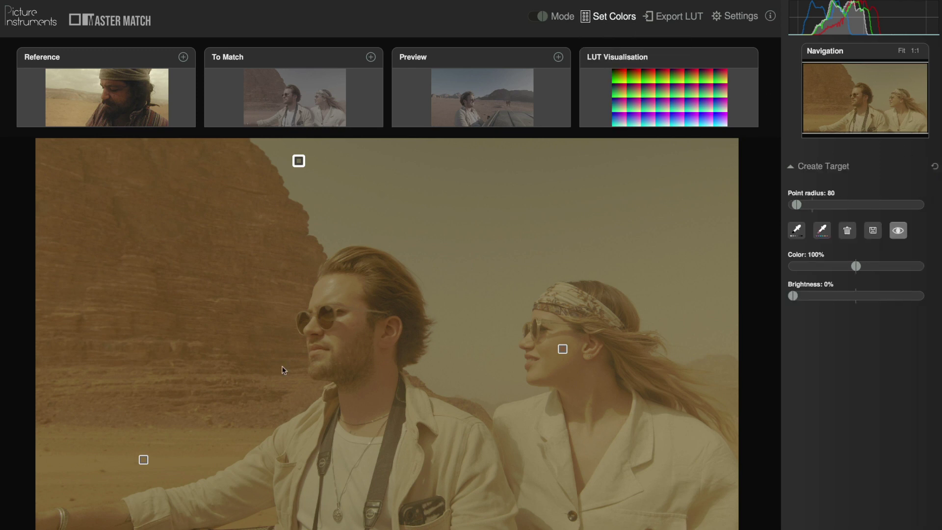
{"action": "left_click", "coordinate": [144, 459]}
{"action": "left_click_drag", "start_coordinate": [791, 297], "coordinate": [771, 297]}
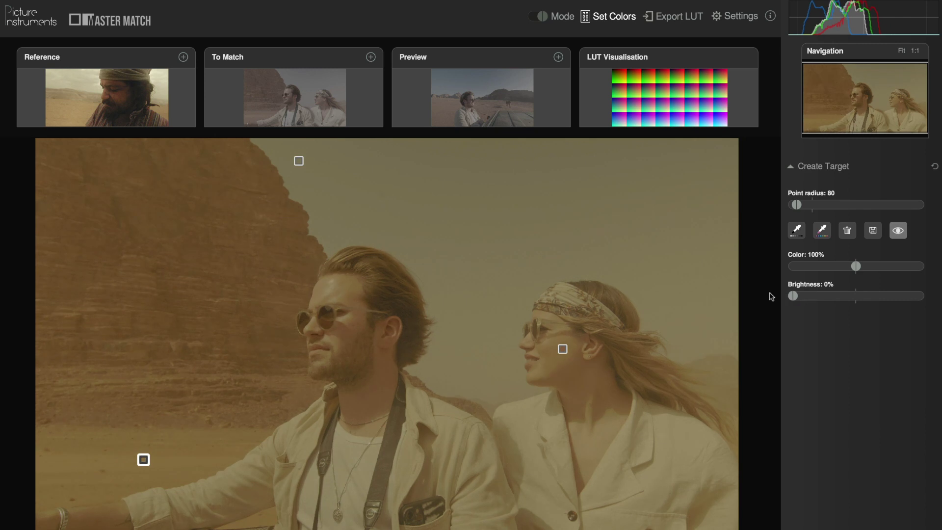
{"action": "left_click", "coordinate": [606, 19]}
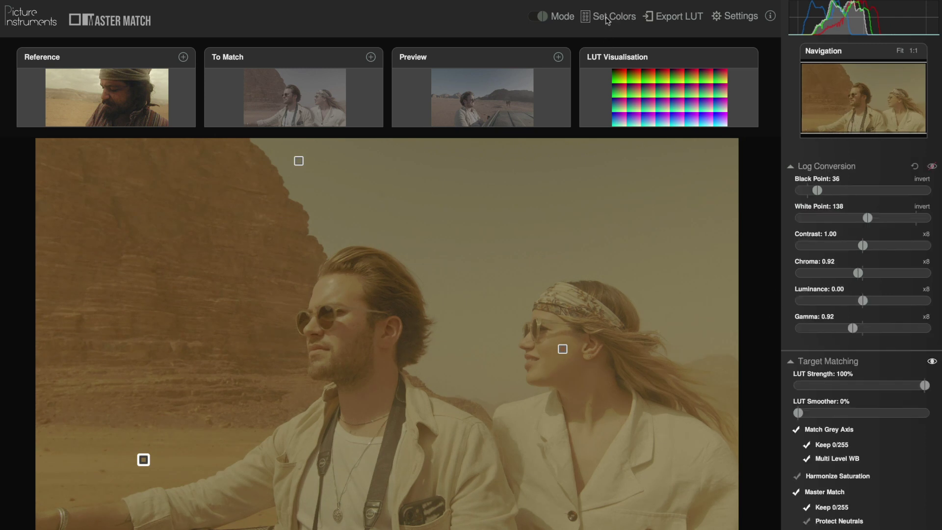
{"action": "left_click", "coordinate": [932, 166]}
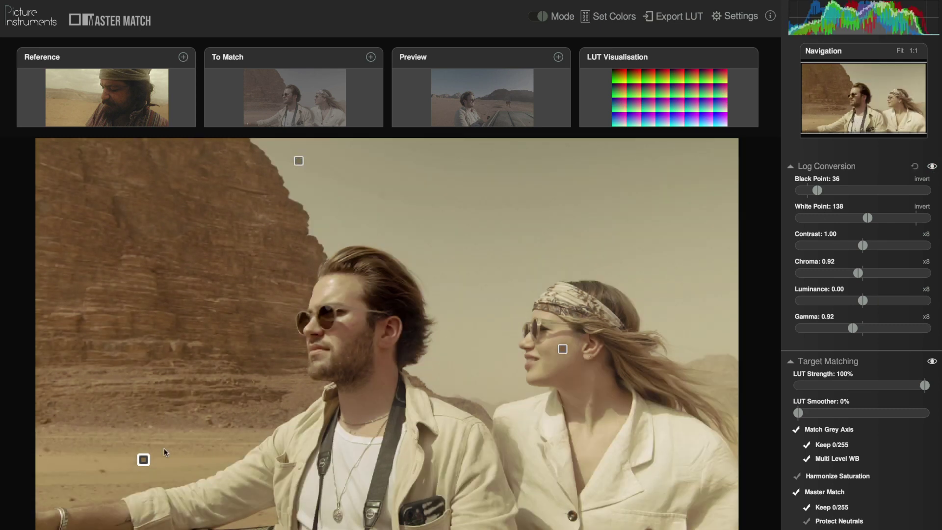
Shift the sand point slightly in the To Match image and compare the look across the Reference, To Match and Preview images.
{"action": "mouse_move", "coordinate": [144, 459]}
{"action": "left_mouse_down"}
{"action": "mouse_move", "coordinate": [155, 454]}
{"action": "mouse_move", "coordinate": [156, 465]}
{"action": "left_mouse_up"}
{"action": "left_click", "coordinate": [151, 109]}
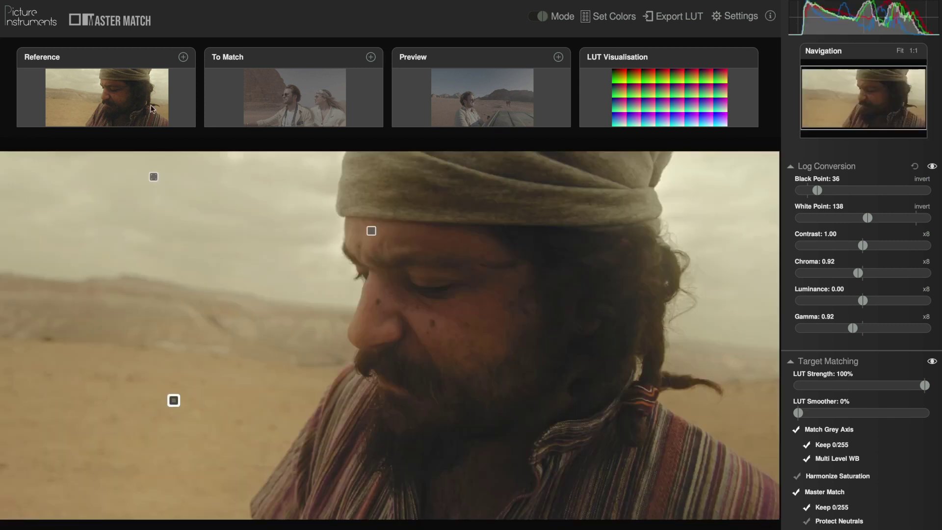
{"action": "left_click", "coordinate": [300, 99]}
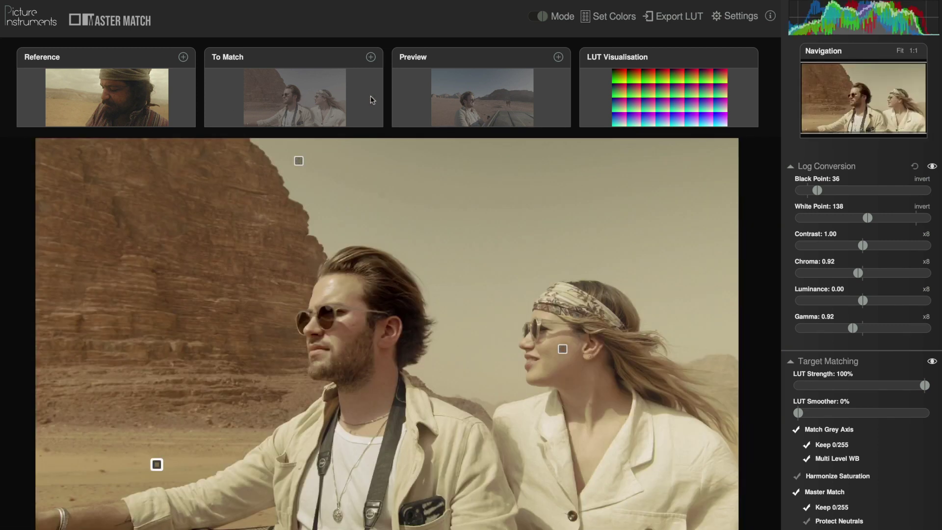
{"action": "left_click", "coordinate": [442, 100]}
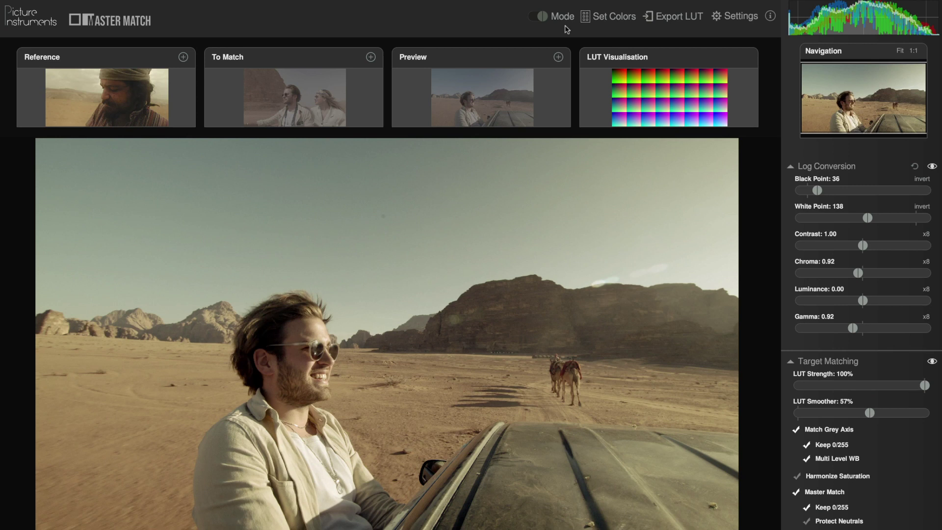
Change the matching mode to Pixel Difference and load the lake dinner graded2 image as Reference.
{"action": "left_click", "coordinate": [561, 18]}
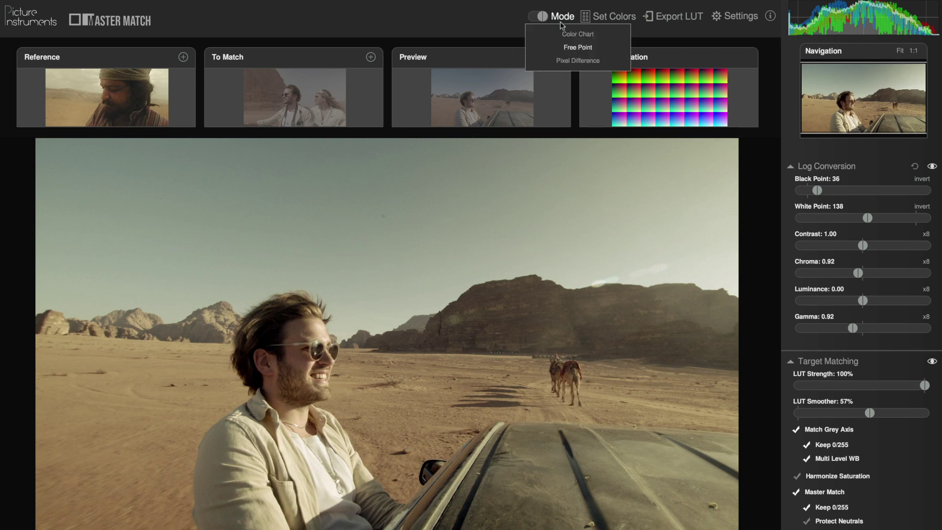
{"action": "left_click", "coordinate": [561, 61]}
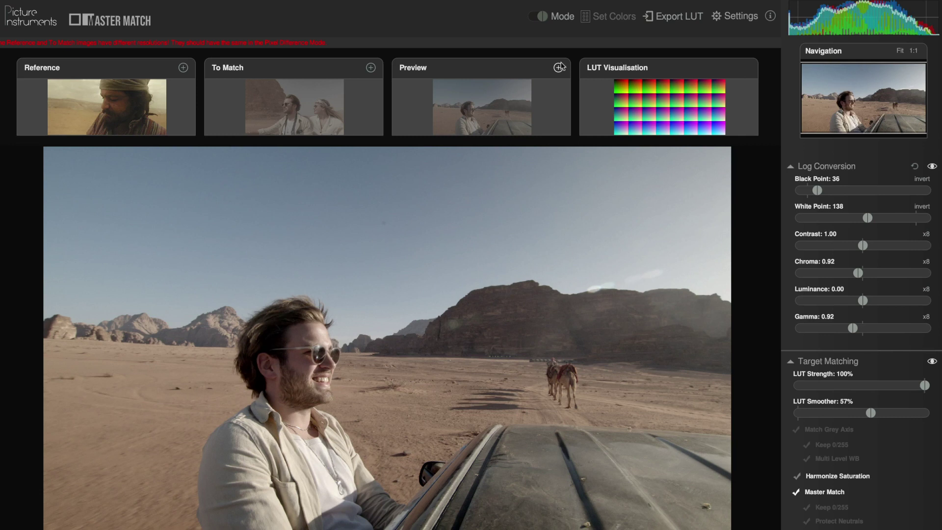
{"action": "left_click", "coordinate": [183, 68]}
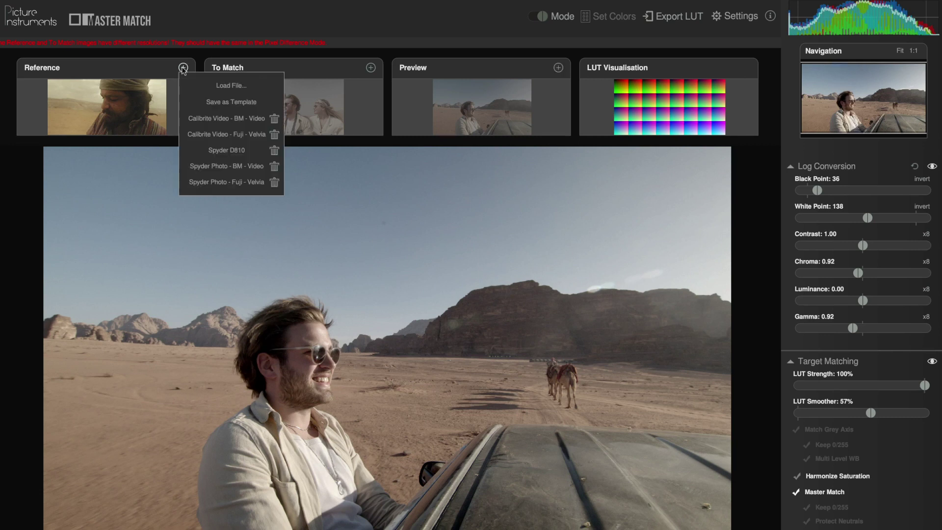
{"action": "left_click", "coordinate": [205, 88]}
{"action": "scroll", "coordinate": [406, 168], "scroll_direction": "down", "scroll_amount": 10}
{"action": "double_click", "coordinate": [406, 211]}
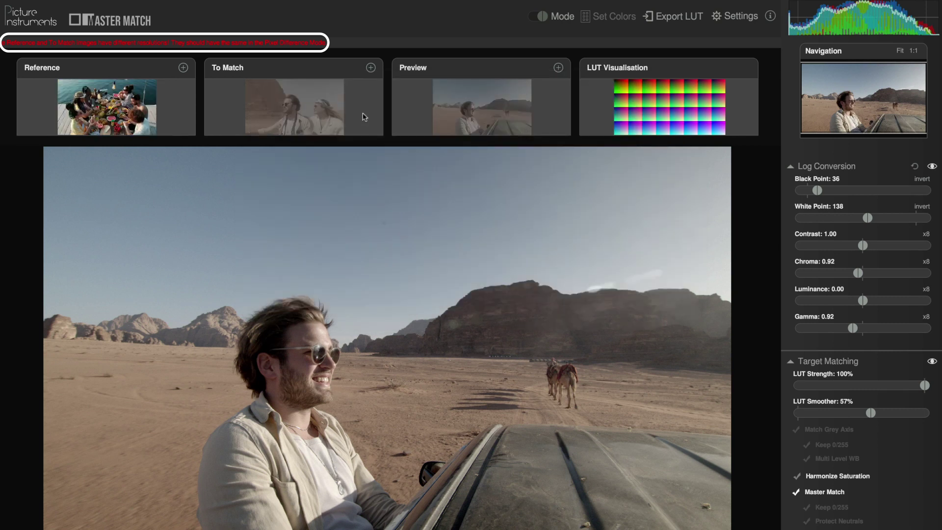
Load the lake dinner log image as To Match and a different ungraded shot of the dinner as Preview.
{"action": "left_click", "coordinate": [370, 68]}
{"action": "left_click", "coordinate": [393, 87]}
{"action": "scroll", "coordinate": [464, 169], "scroll_direction": "down", "scroll_amount": 15}
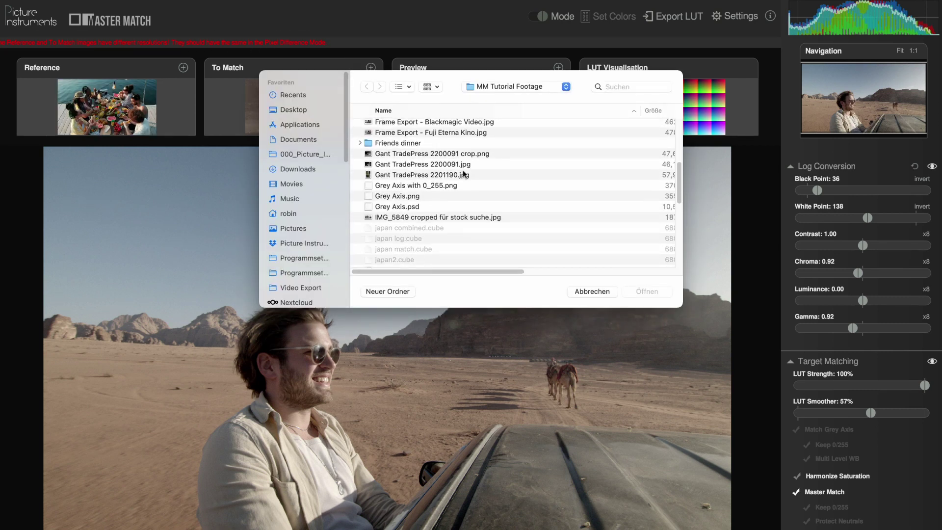
{"action": "double_click", "coordinate": [422, 172]}
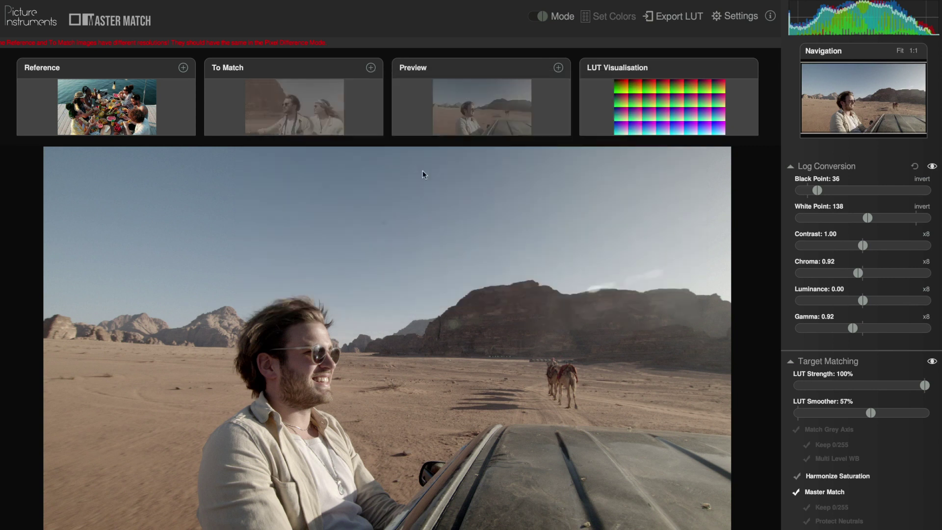
{"action": "left_click", "coordinate": [558, 58]}
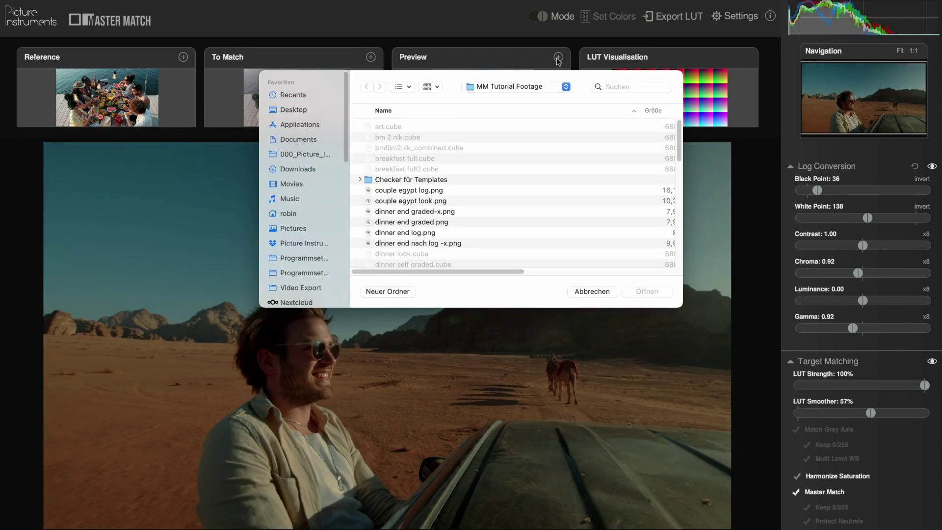
{"action": "scroll", "coordinate": [488, 147], "scroll_direction": "down", "scroll_amount": 3}
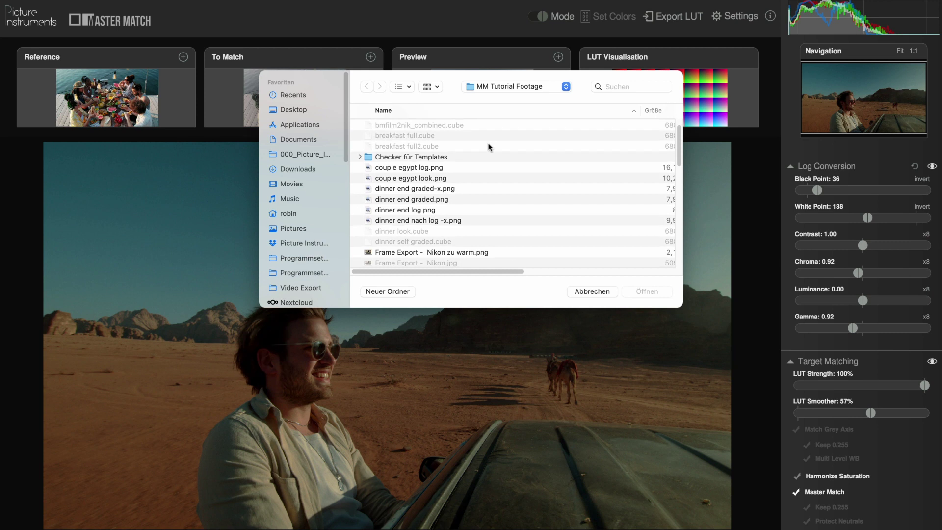
{"action": "double_click", "coordinate": [428, 191]}
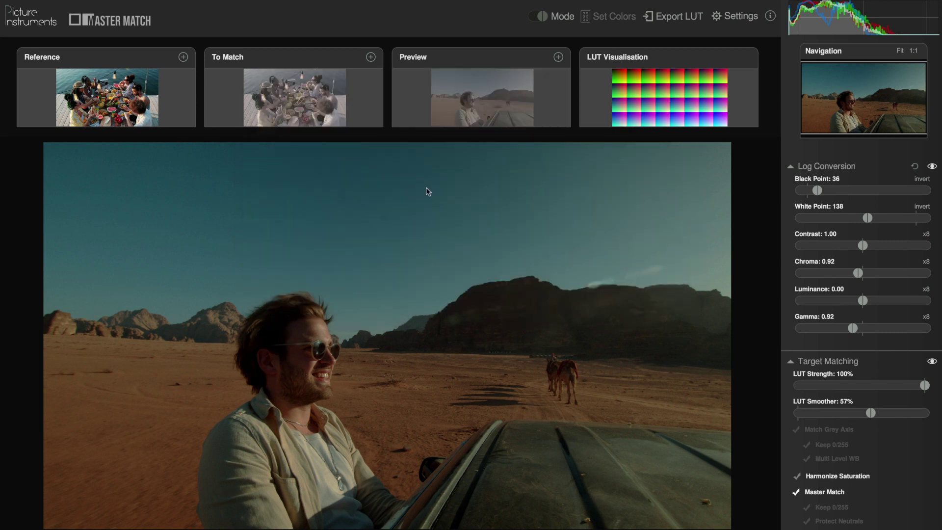
Display the To Match image, reset the Log Conversion settings and return LUT Smoother to 0%.
{"action": "left_click", "coordinate": [309, 98]}
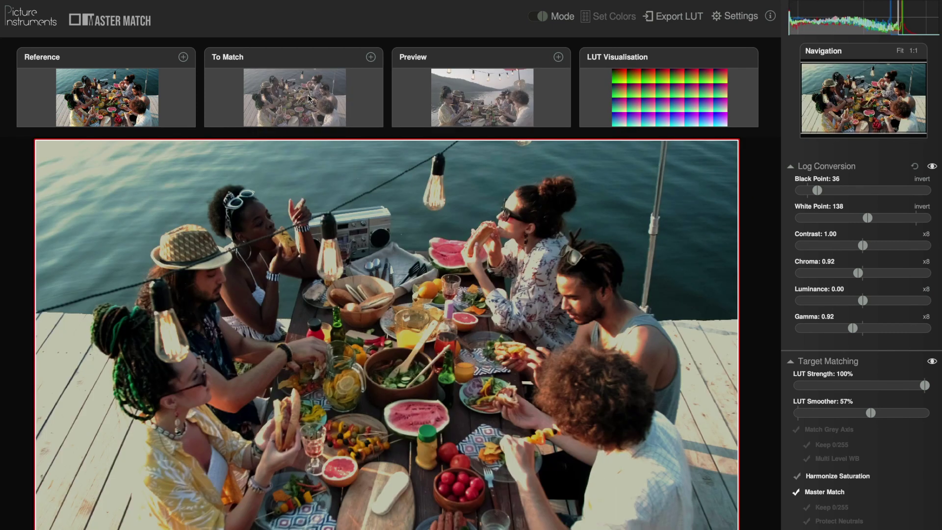
{"action": "left_click", "coordinate": [914, 166]}
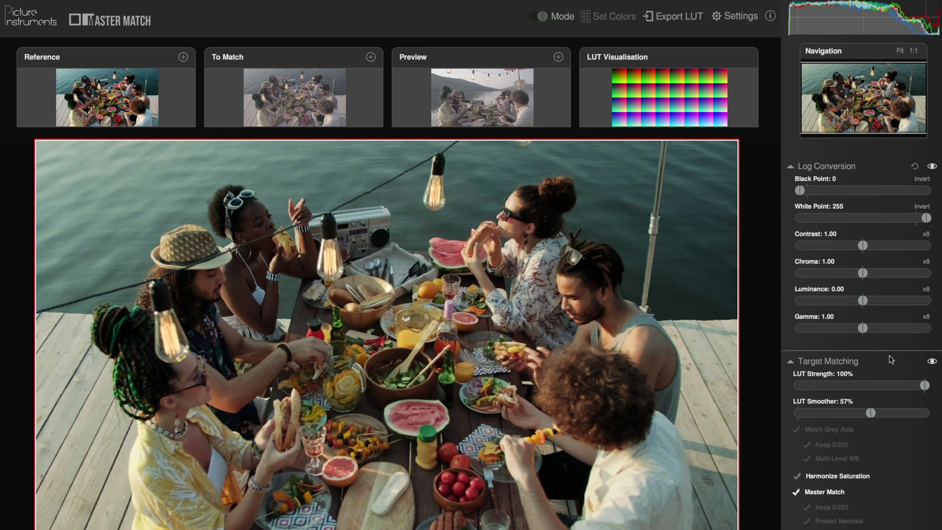
{"action": "double_click", "coordinate": [871, 413]}
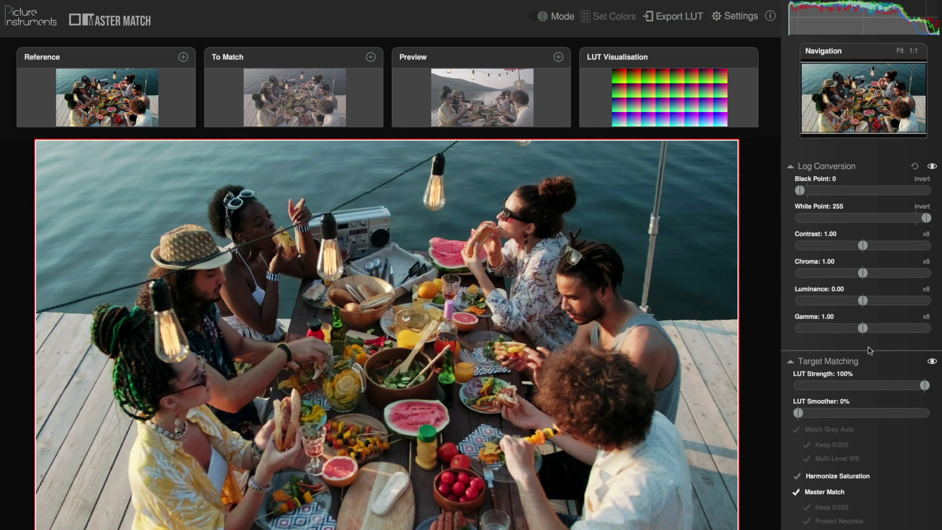
Compare the To Match and Preview images with Target Matching off and on.
{"action": "left_click", "coordinate": [931, 362]}
{"action": "left_click", "coordinate": [931, 361]}
{"action": "left_click", "coordinate": [546, 113]}
{"action": "left_click", "coordinate": [932, 361]}
{"action": "left_click", "coordinate": [931, 361]}
Export the match as a Cube LUT named lake dinner log_lake dinner graded2 into the MM Tutorial Footage folder.
{"action": "left_click", "coordinate": [667, 20]}
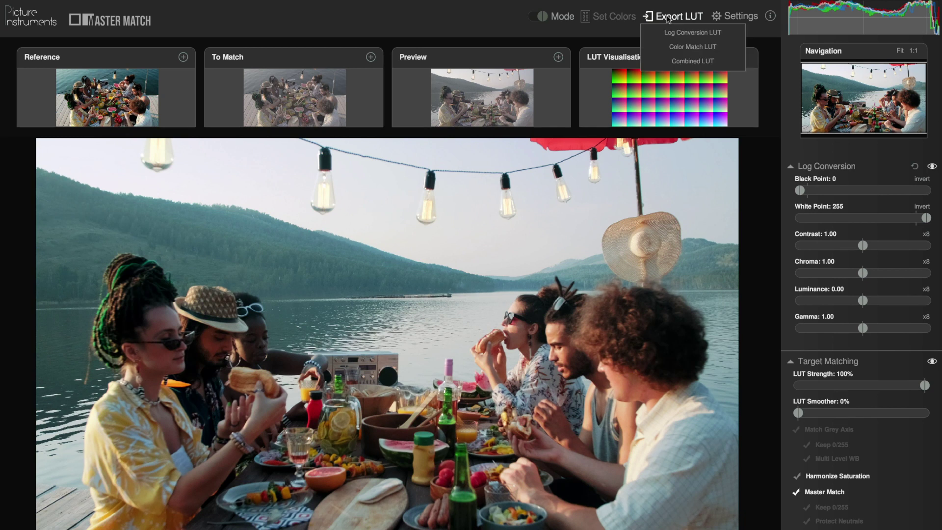
{"action": "left_click", "coordinate": [693, 59]}
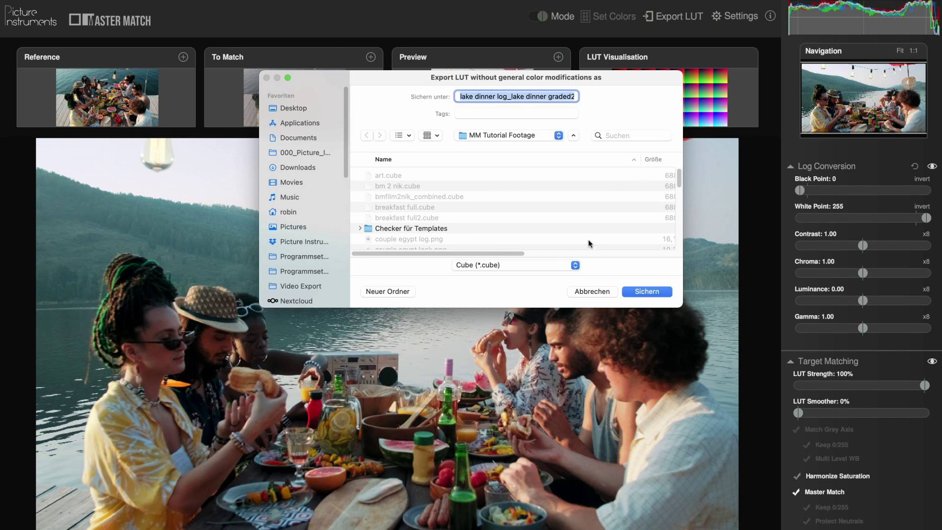
{"action": "left_click", "coordinate": [639, 292]}
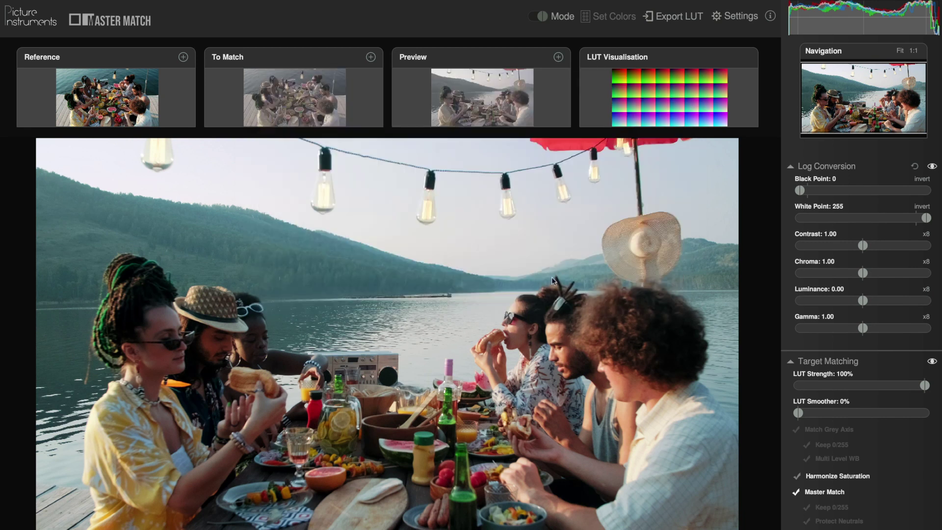
Adjust the upper-right corner of the red matching frame on the To Match image.
{"action": "left_click", "coordinate": [361, 117]}
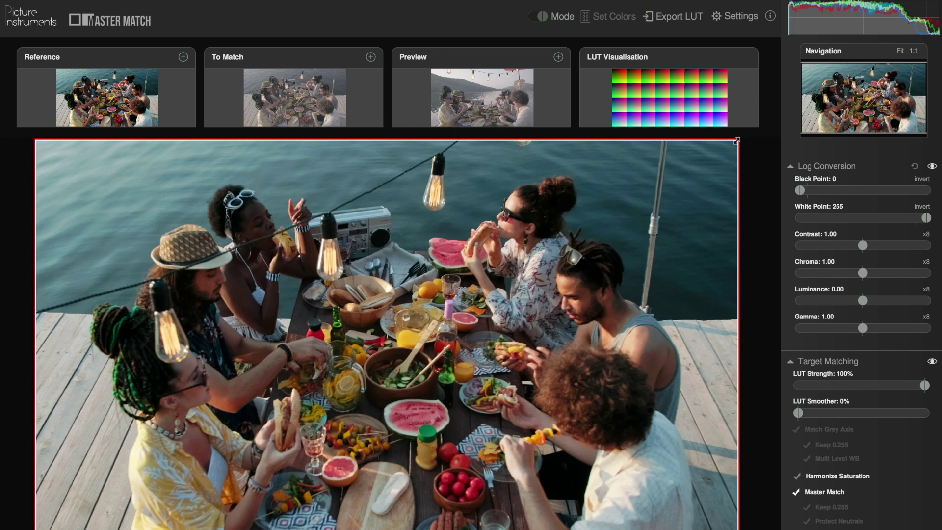
{"action": "mouse_move", "coordinate": [735, 141]}
{"action": "left_mouse_down"}
{"action": "mouse_move", "coordinate": [716, 183]}
{"action": "mouse_move", "coordinate": [693, 195]}
{"action": "mouse_move", "coordinate": [221, 169]}
{"action": "mouse_move", "coordinate": [104, 150]}
{"action": "mouse_move", "coordinate": [366, 167]}
{"action": "mouse_move", "coordinate": [744, 150]}
{"action": "mouse_move", "coordinate": [744, 139]}
{"action": "left_mouse_up"}
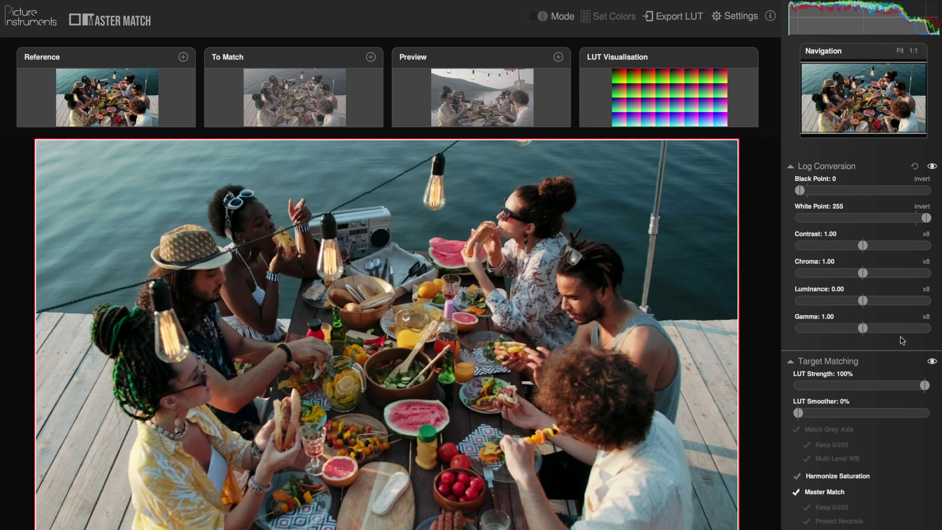
With Target Matching temporarily off, set the Log Conversion to Black Point 38, White Point 222, Chroma 1.51 and Gamma 0.97.
{"action": "left_click", "coordinate": [932, 361]}
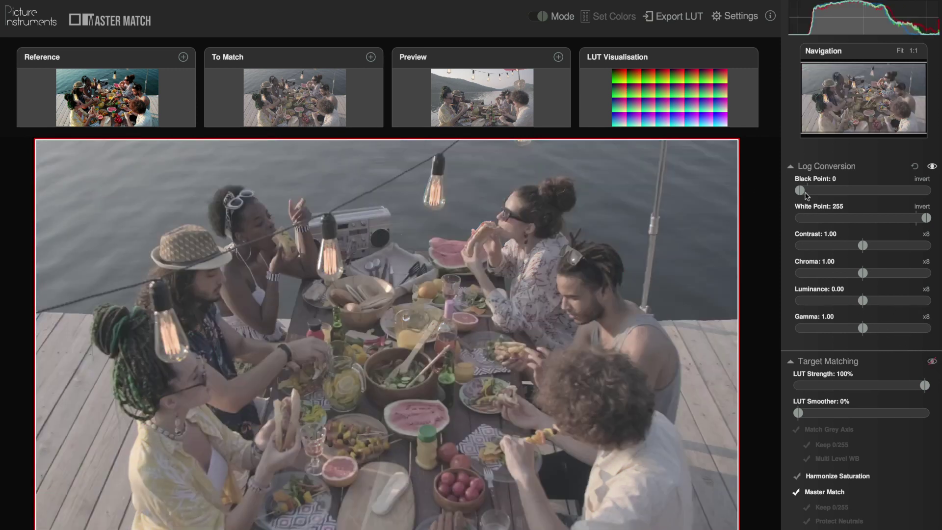
{"action": "left_click_drag", "start_coordinate": [808, 192], "coordinate": [820, 192]}
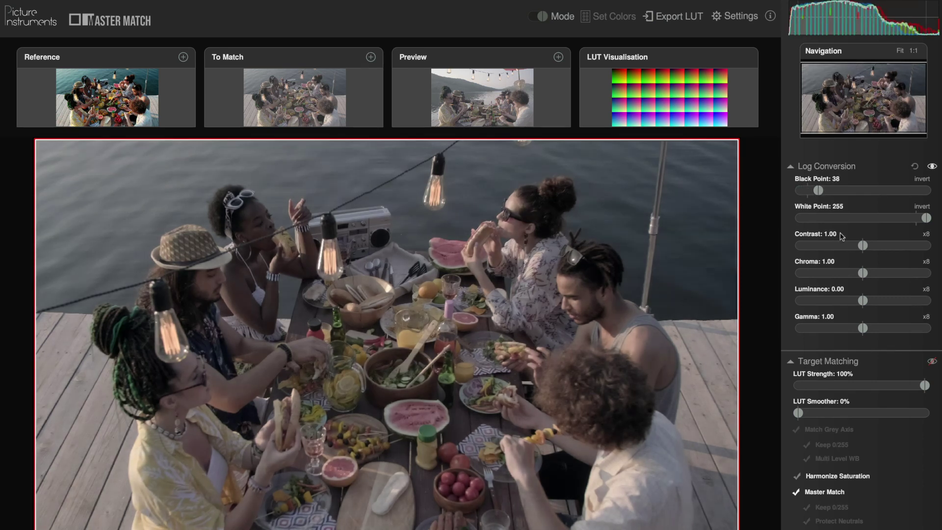
{"action": "left_click_drag", "start_coordinate": [925, 217], "coordinate": [911, 217]}
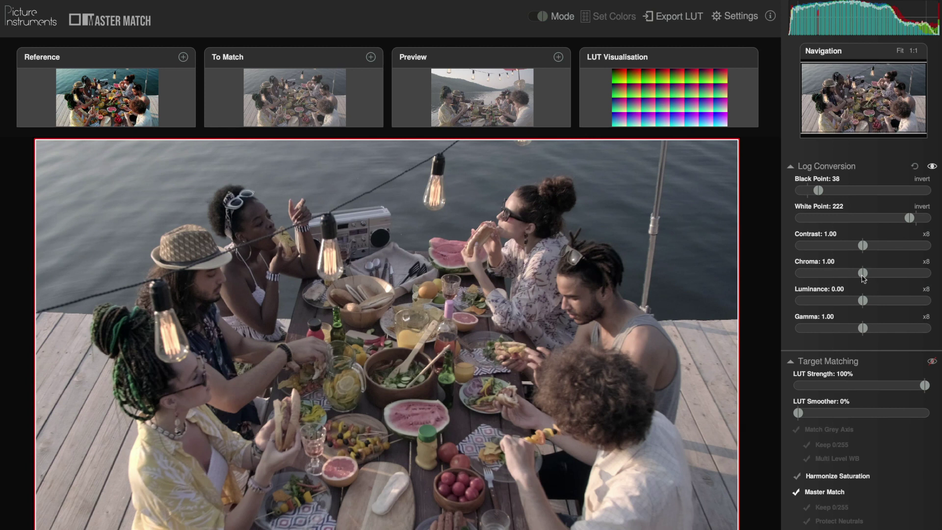
{"action": "left_click_drag", "start_coordinate": [862, 273], "coordinate": [892, 275]}
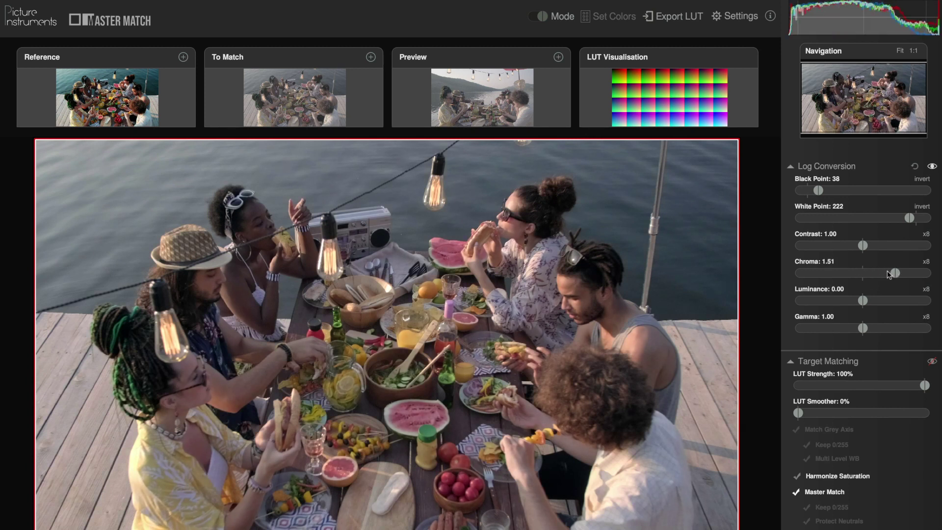
{"action": "left_click_drag", "start_coordinate": [862, 328], "coordinate": [858, 328]}
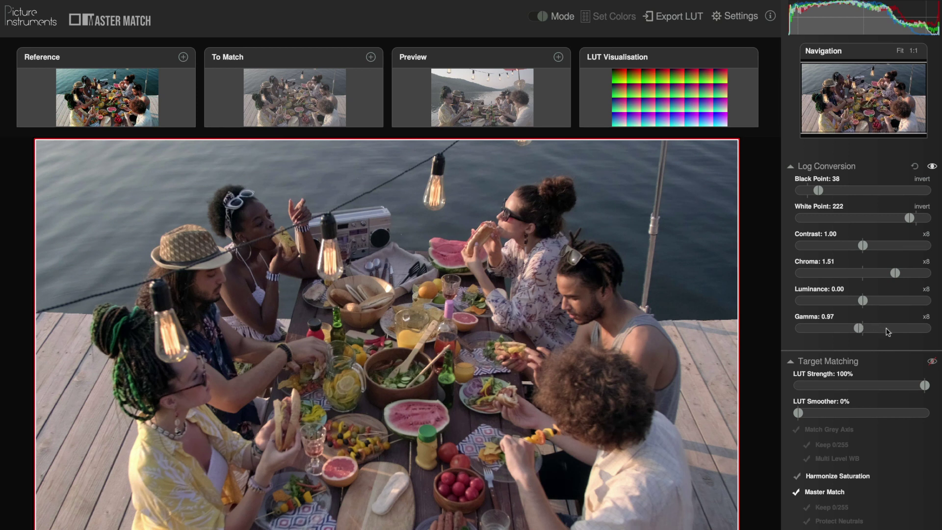
{"action": "left_click", "coordinate": [931, 362]}
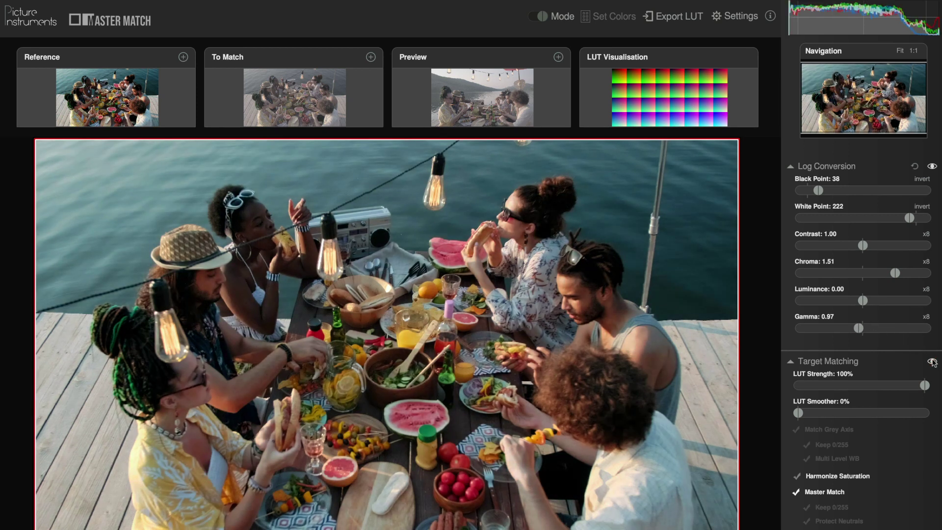
{"action": "left_click", "coordinate": [694, 20]}
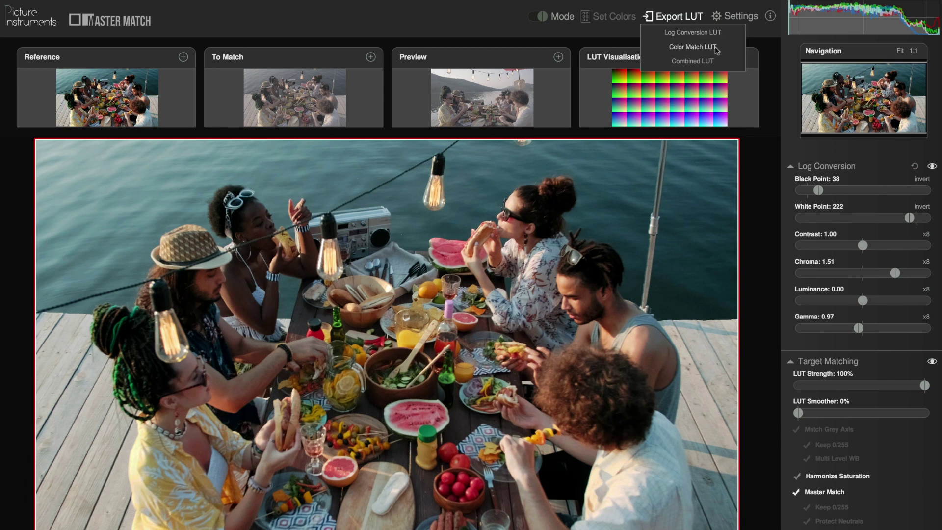
{"action": "left_click", "coordinate": [698, 19]}
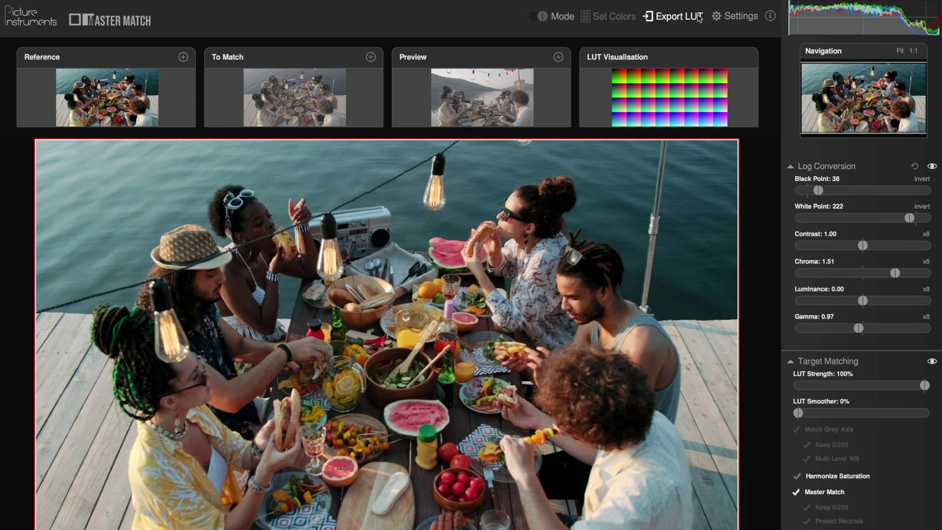
Load dinner end graded.png as the new Reference image.
{"action": "left_click", "coordinate": [183, 57]}
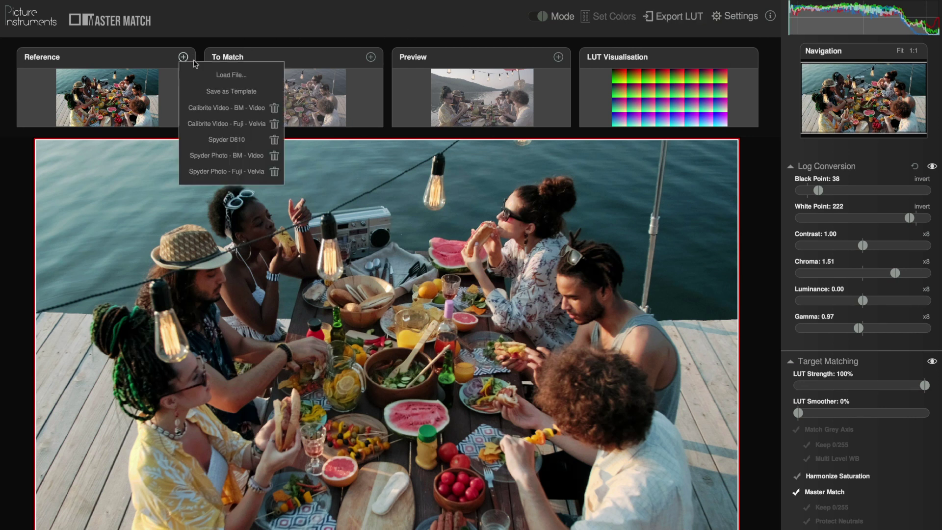
{"action": "left_click", "coordinate": [205, 72]}
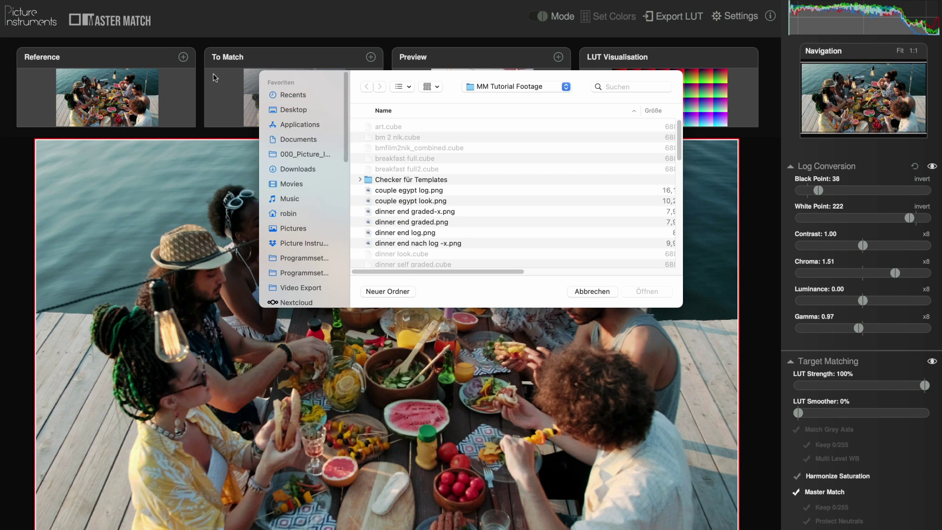
{"action": "double_click", "coordinate": [401, 224]}
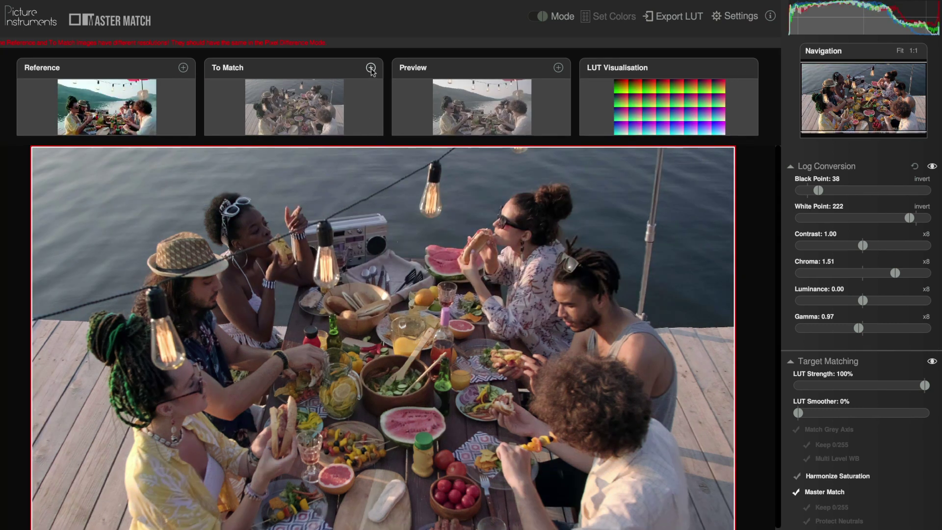
Load dinner end nach log -x.png as the To Match image and reset the Log Conversion settings to their defaults.
{"action": "left_click", "coordinate": [370, 68]}
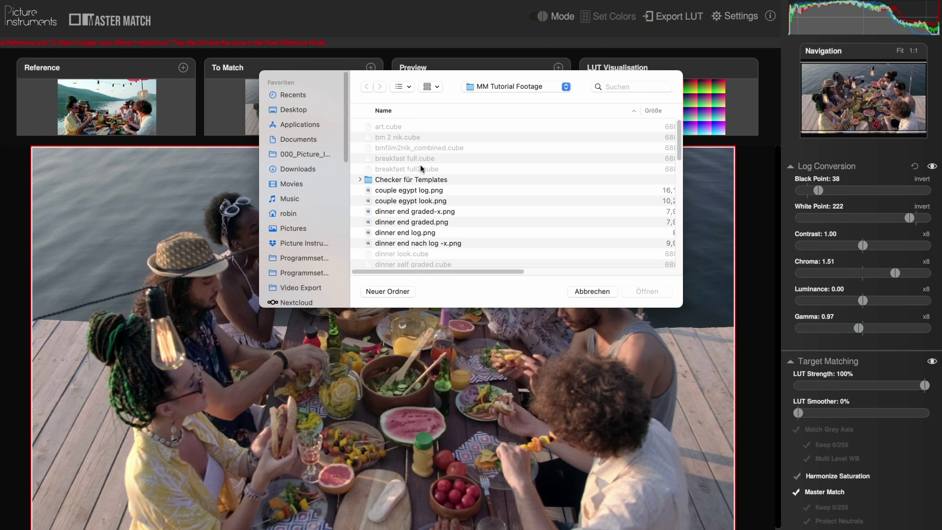
{"action": "double_click", "coordinate": [424, 242]}
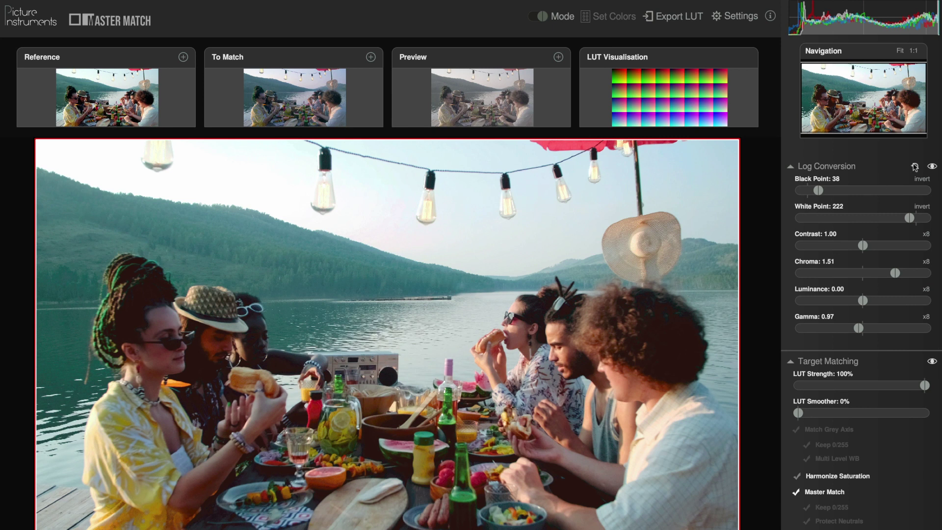
{"action": "left_click", "coordinate": [915, 166]}
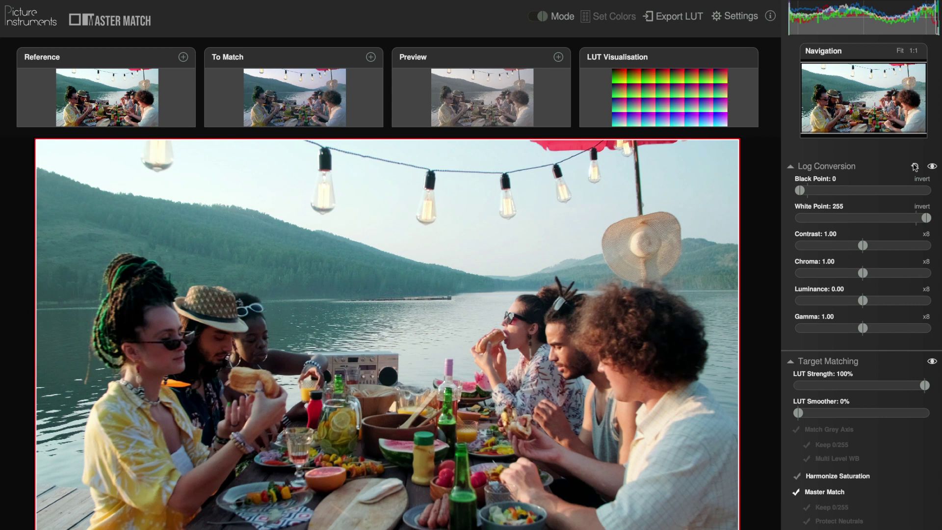
Examine the LUT Visualisation up close and set the LUT Smoother to 10% to even out its colour patches.
{"action": "left_click", "coordinate": [675, 101]}
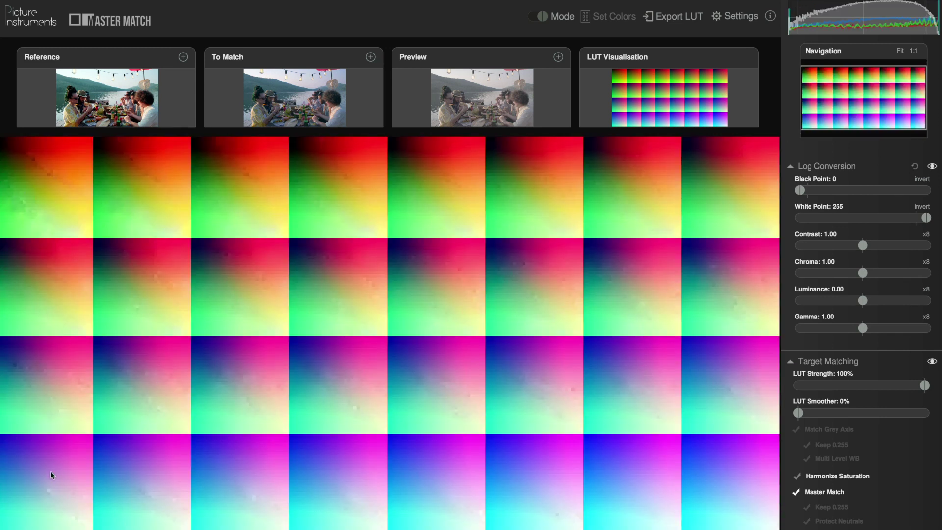
{"action": "scroll", "coordinate": [23, 510], "scroll_direction": "up", "scroll_amount": 5}
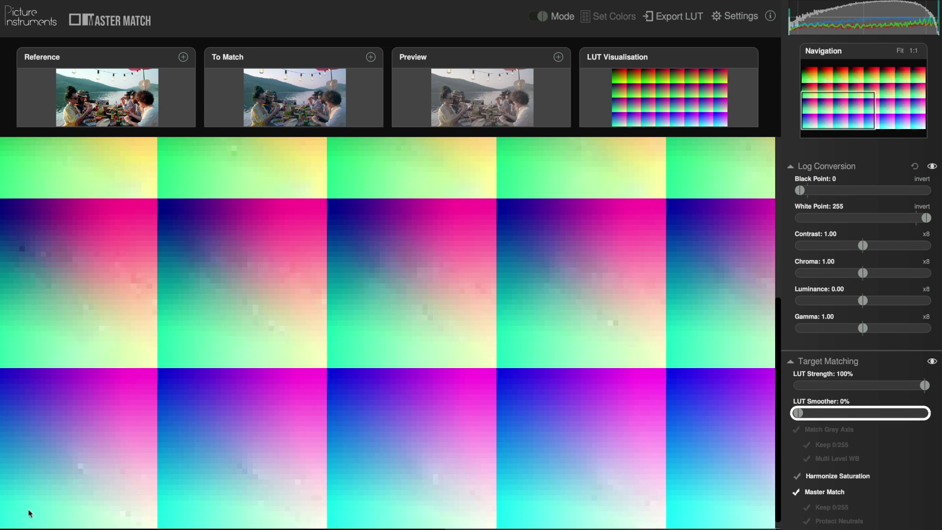
{"action": "left_click_drag", "start_coordinate": [799, 412], "coordinate": [811, 416]}
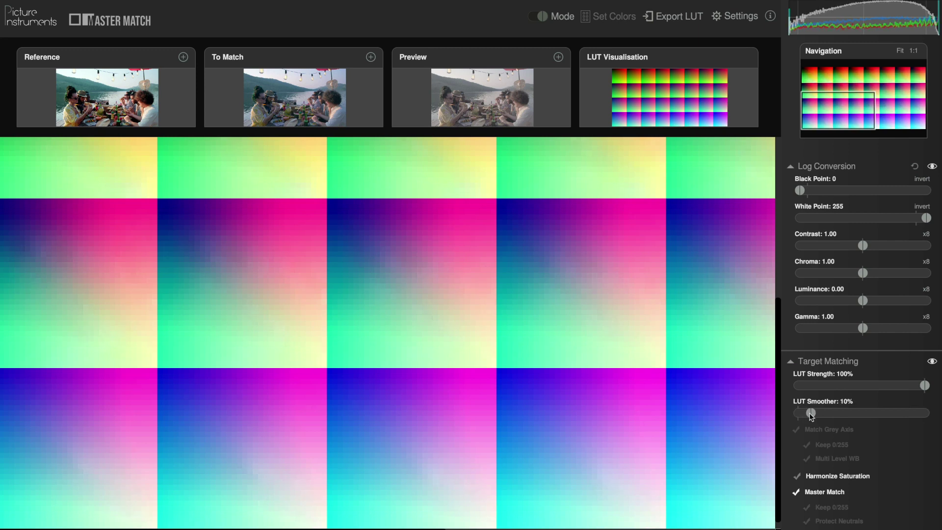
Load lake dinner graded.png as the Reference image and lake dinner log.png as the To Match image.
{"action": "left_click", "coordinate": [183, 57]}
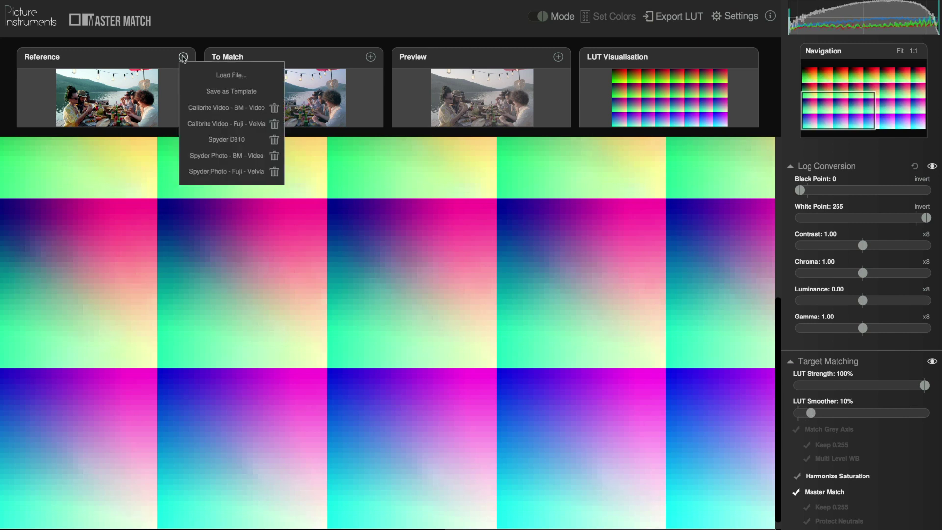
{"action": "left_click", "coordinate": [222, 74]}
{"action": "scroll", "coordinate": [432, 238], "scroll_direction": "down", "scroll_amount": 15}
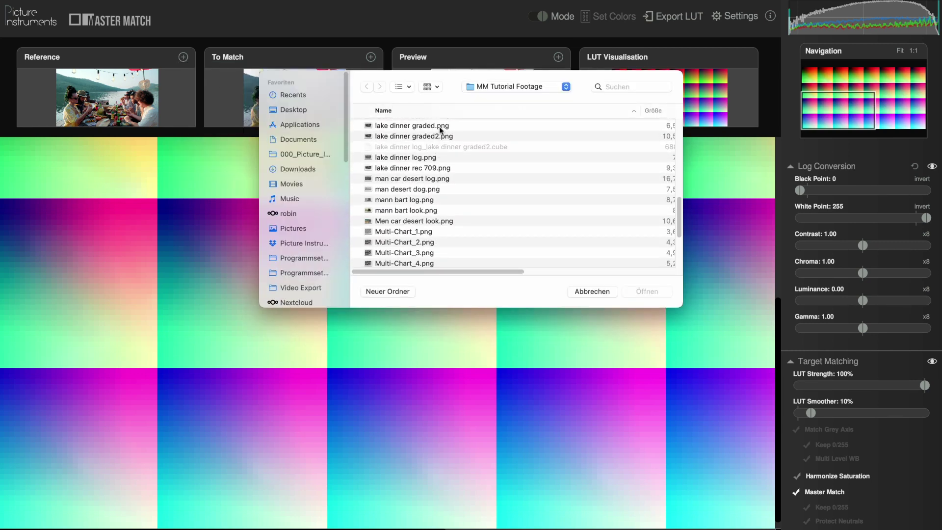
{"action": "double_click", "coordinate": [439, 128]}
{"action": "left_click", "coordinate": [371, 68]}
{"action": "scroll", "coordinate": [439, 208], "scroll_direction": "down", "scroll_amount": 12}
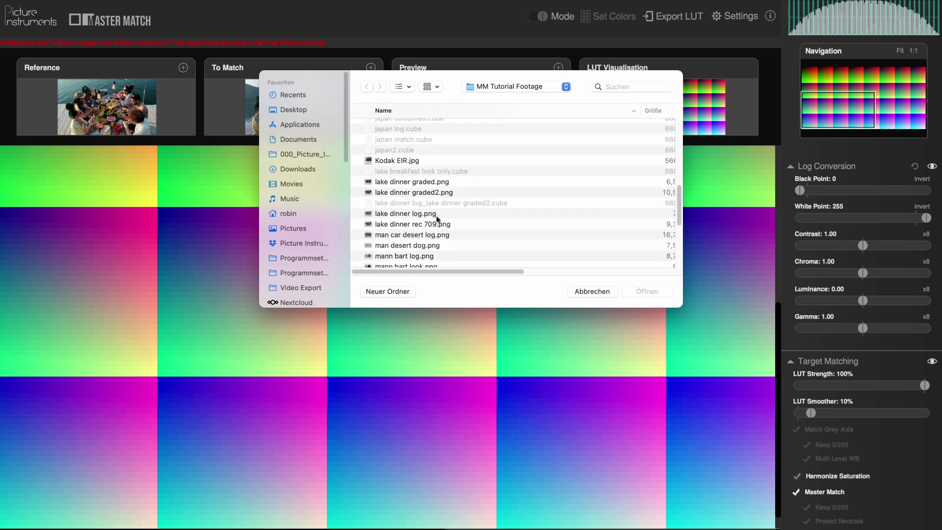
{"action": "double_click", "coordinate": [437, 216]}
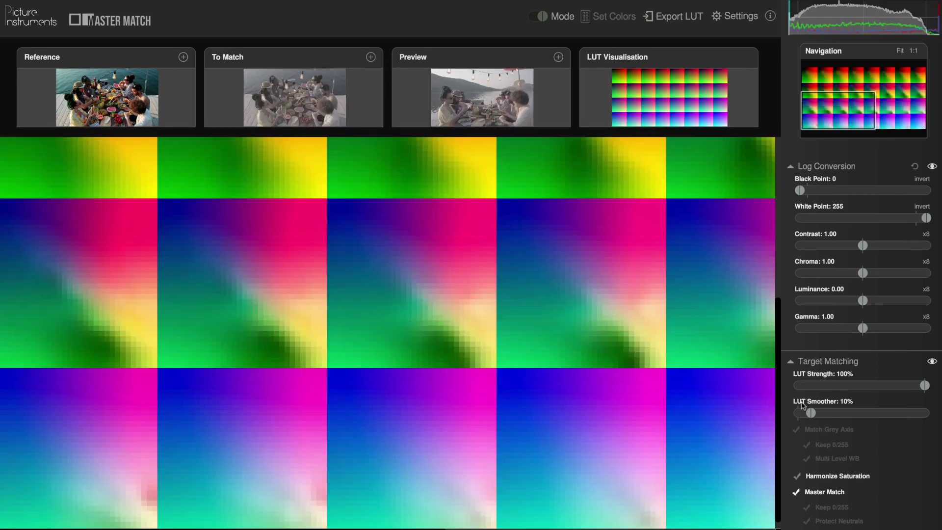
Set the LUT Smoother to 14% and check the whole LUT Visualisation and the matched lake dinner image.
{"action": "mouse_move", "coordinate": [809, 417]}
{"action": "left_mouse_down"}
{"action": "mouse_move", "coordinate": [802, 415]}
{"action": "mouse_move", "coordinate": [815, 416]}
{"action": "left_mouse_up"}
{"action": "left_click", "coordinate": [898, 51]}
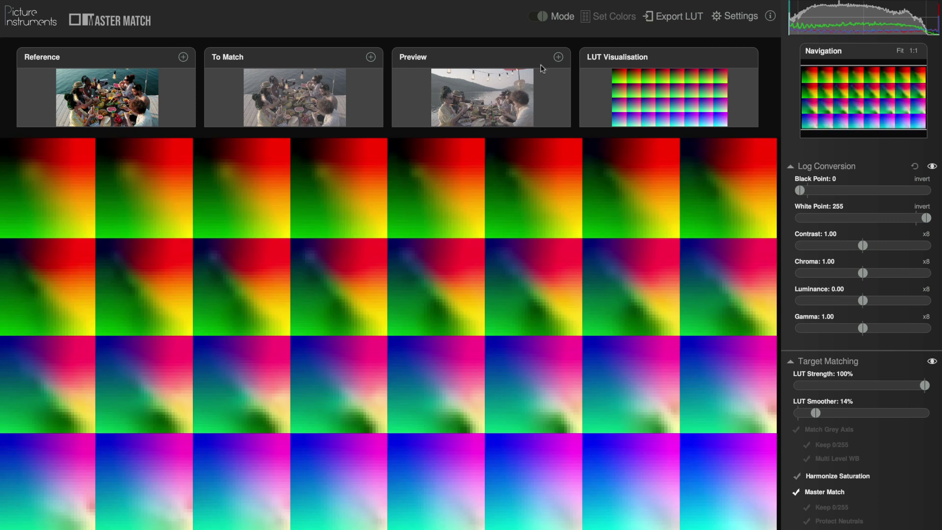
{"action": "left_click", "coordinate": [299, 93]}
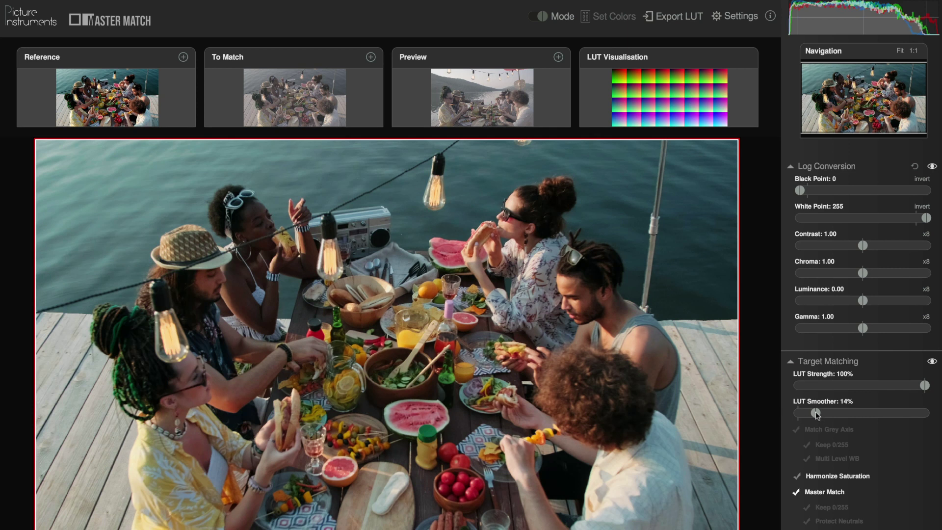
Set the LUT Smoother to 0% and switch the matching mode to Free Point.
{"action": "left_click_drag", "start_coordinate": [816, 414], "coordinate": [727, 236]}
{"action": "left_click", "coordinate": [555, 19]}
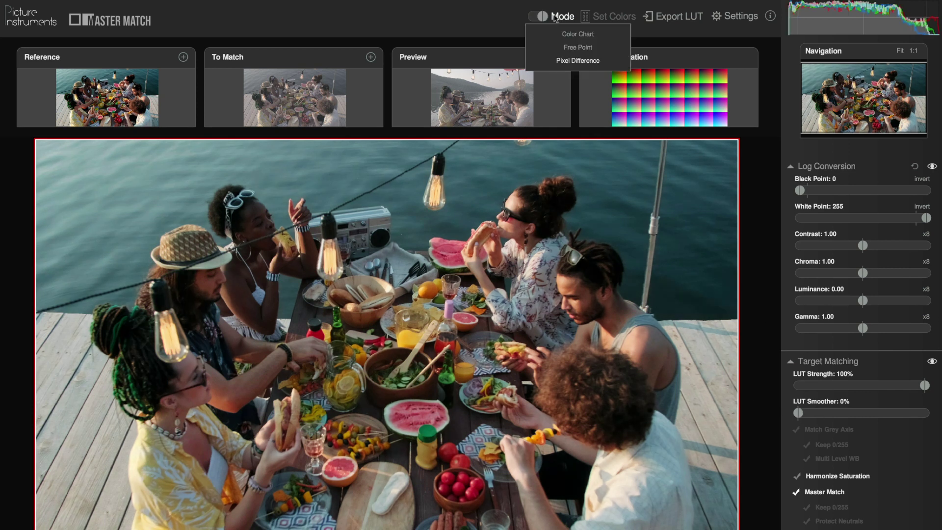
{"action": "left_click", "coordinate": [562, 47]}
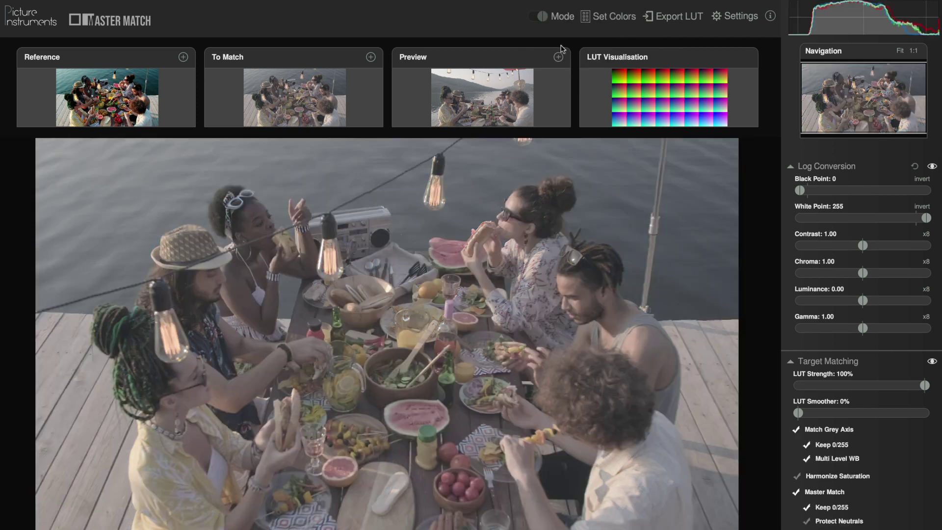
Start setting colors and place points on the water, the right man's shoulder, the upper watermelon and the rear left woman's skin.
{"action": "left_click", "coordinate": [615, 20]}
{"action": "left_click", "coordinate": [619, 36]}
{"action": "left_click", "coordinate": [822, 230]}
{"action": "left_click", "coordinate": [691, 164]}
{"action": "left_click", "coordinate": [651, 352]}
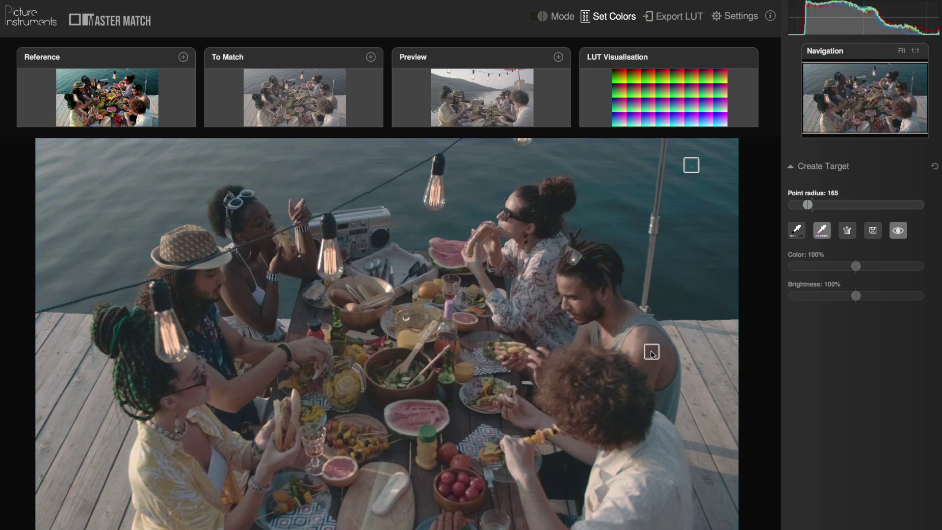
{"action": "left_click", "coordinate": [446, 258]}
{"action": "left_click", "coordinate": [235, 284]}
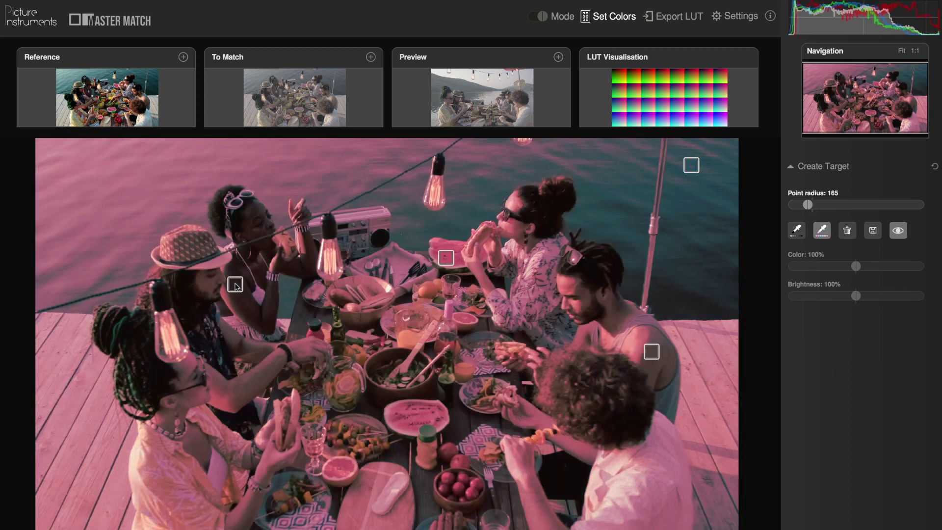
Add three color points on the white shirt, three on the front woman's yellow shirt, top and chest, and one beside her face.
{"action": "left_click", "coordinate": [652, 495]}
{"action": "left_click", "coordinate": [672, 516]}
{"action": "left_click", "coordinate": [646, 524]}
{"action": "left_click", "coordinate": [149, 440]}
{"action": "left_click", "coordinate": [219, 467]}
{"action": "left_click", "coordinate": [196, 440]}
{"action": "left_click", "coordinate": [227, 397]}
Add four color points across the upper left water and four on the wooden deck at the image's left side.
{"action": "left_click", "coordinate": [294, 178]}
{"action": "left_click", "coordinate": [383, 154]}
{"action": "left_click", "coordinate": [53, 149]}
{"action": "left_click", "coordinate": [123, 178]}
{"action": "left_click", "coordinate": [98, 404]}
{"action": "left_click", "coordinate": [76, 447]}
{"action": "left_click", "coordinate": [74, 513]}
{"action": "left_click", "coordinate": [106, 512]}
Add color points on the yellow item mid-table, next to the front woman's chin and on the halved grapefruit.
{"action": "left_click", "coordinate": [408, 338]}
{"action": "left_click", "coordinate": [210, 401]}
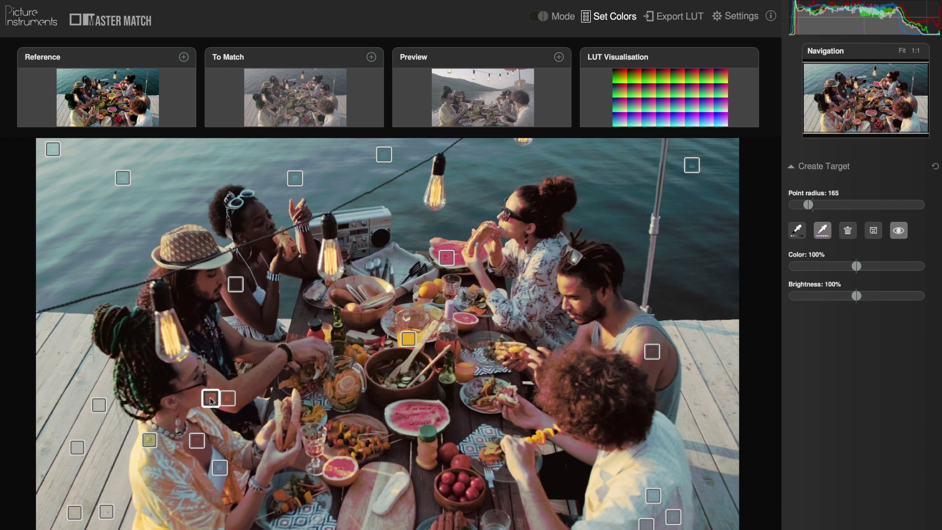
{"action": "left_click", "coordinate": [345, 465]}
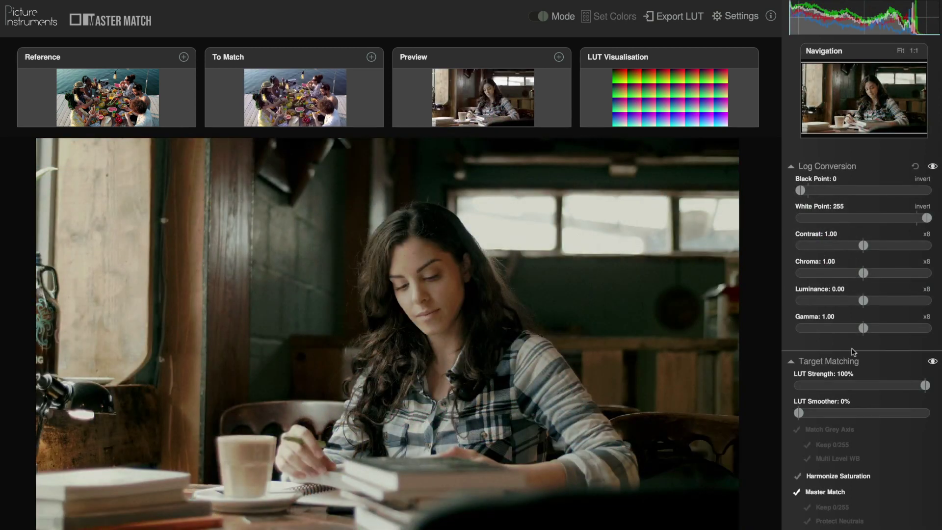
Compare the cafe preview with Target Matching off and on, and export the LUT without general color modifications as dinner look on cafe.icc.
{"action": "left_click", "coordinate": [932, 363]}
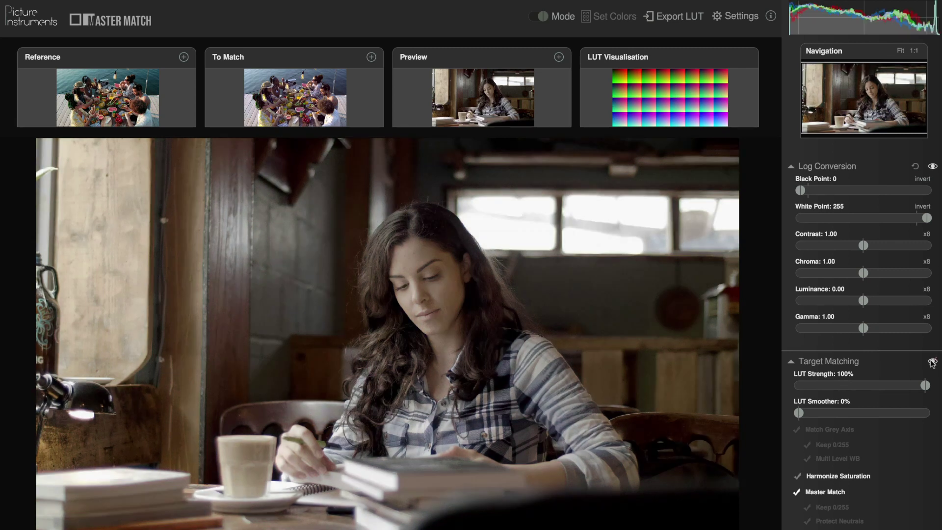
{"action": "left_click", "coordinate": [932, 362]}
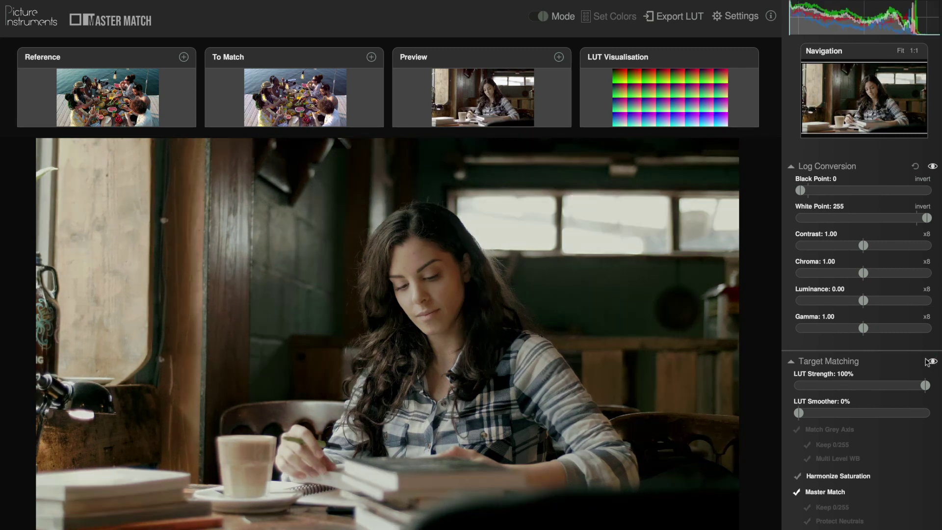
{"action": "left_click", "coordinate": [690, 19]}
{"action": "left_click", "coordinate": [690, 44]}
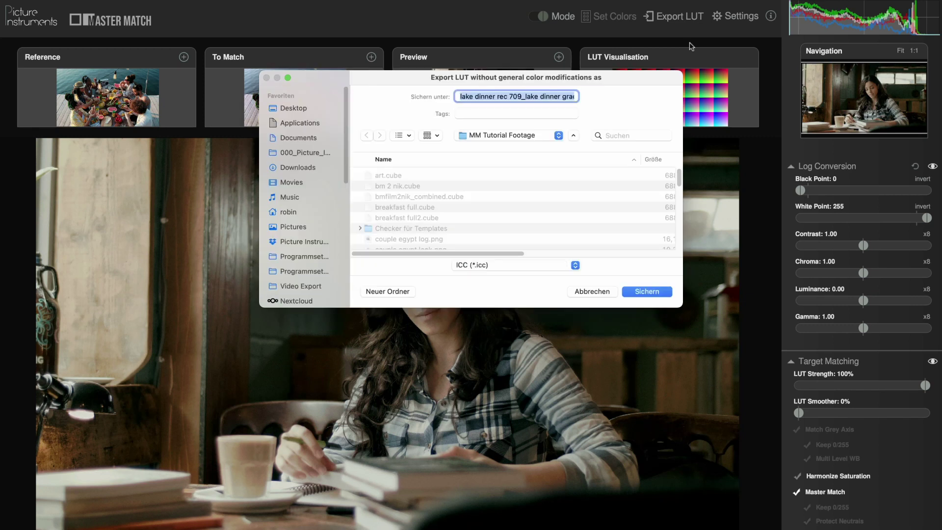
{"action": "type", "text": "dinne"}
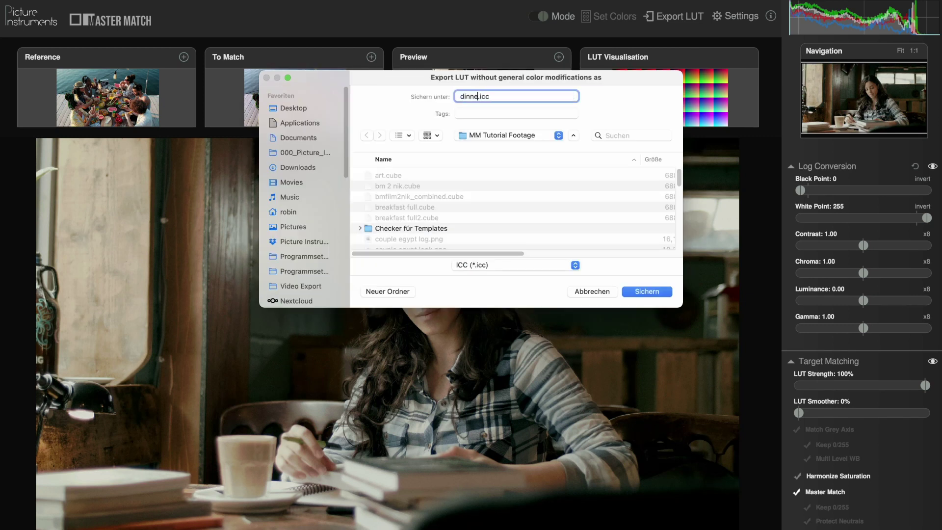
{"action": "type", "text": "r log"}
{"action": "type", "text": "k on cafe"}
{"action": "left_click", "coordinate": [662, 293]}
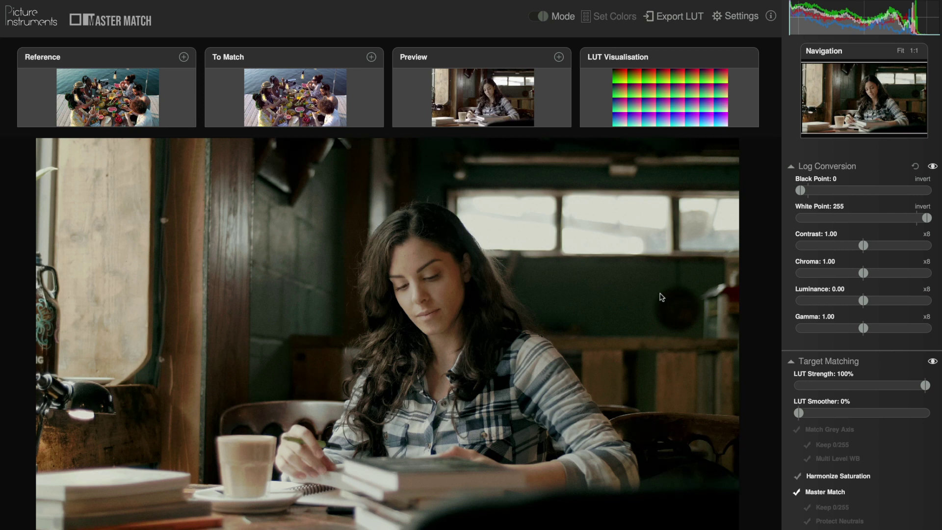
Export the LUT without general color modifications in Cube format, naming it dinner look on cafe.
{"action": "left_click", "coordinate": [671, 18]}
{"action": "left_click", "coordinate": [677, 47]}
{"action": "left_click", "coordinate": [482, 266]}
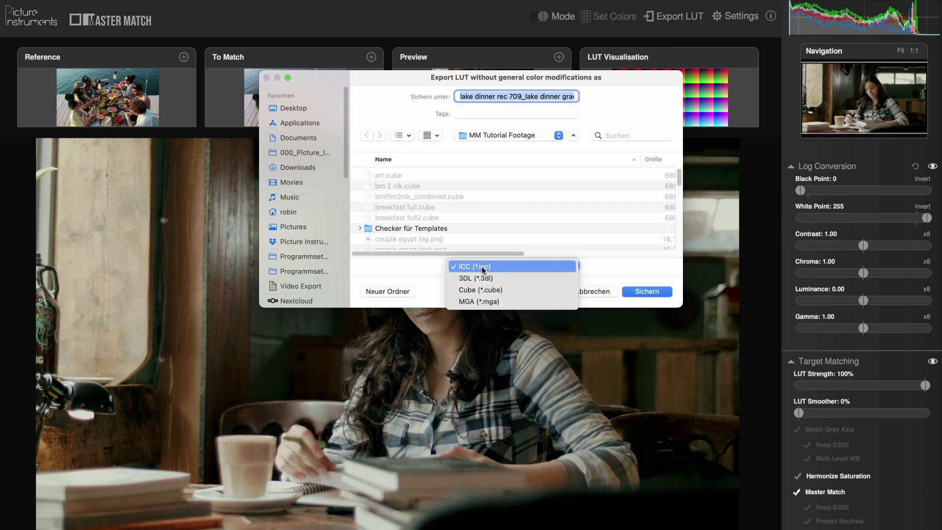
{"action": "left_click", "coordinate": [483, 290]}
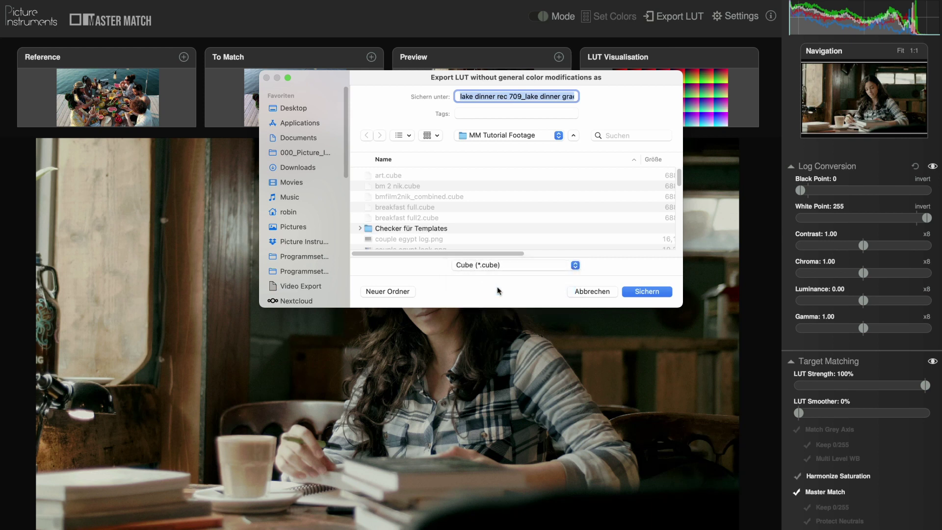
{"action": "type", "text": "dinner look on"}
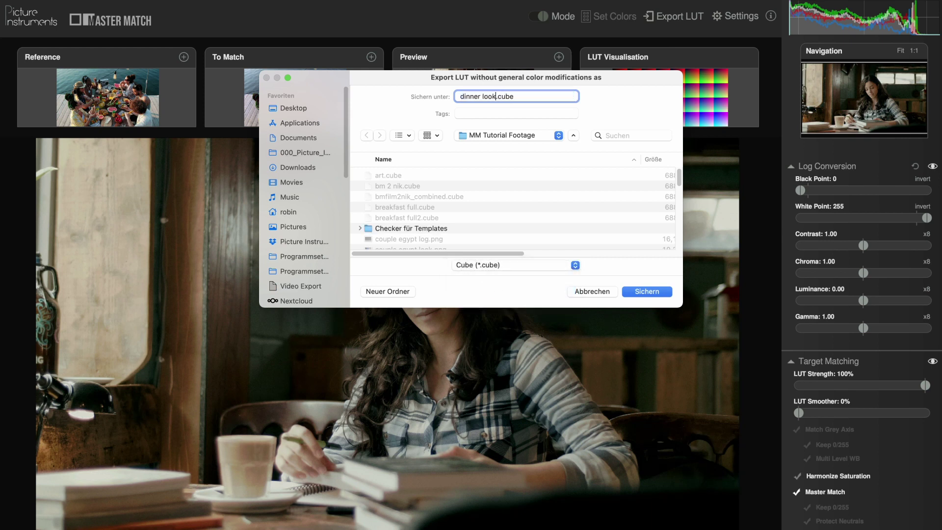
{"action": "type", "text": " cafe"}
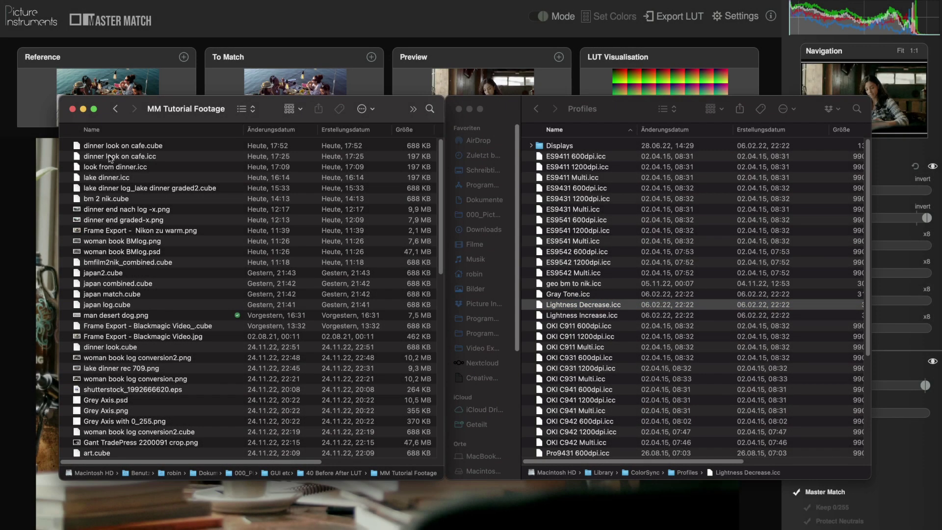
Move dinner look on cafe.icc from MM Tutorial Footage into the ColorSync Profiles folder in Finder, authorising it with the account password.
{"action": "left_click_drag", "start_coordinate": [111, 158], "coordinate": [586, 197]}
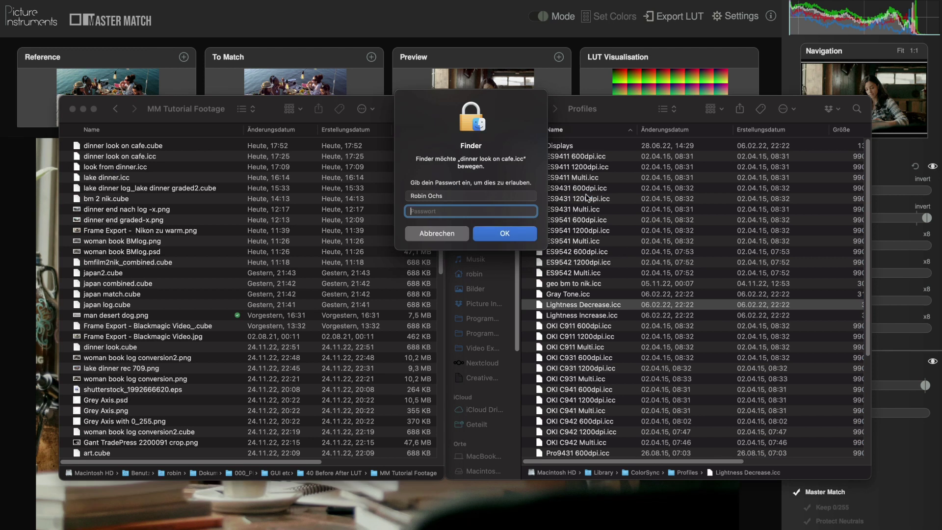
{"action": "key", "text": "Return"}
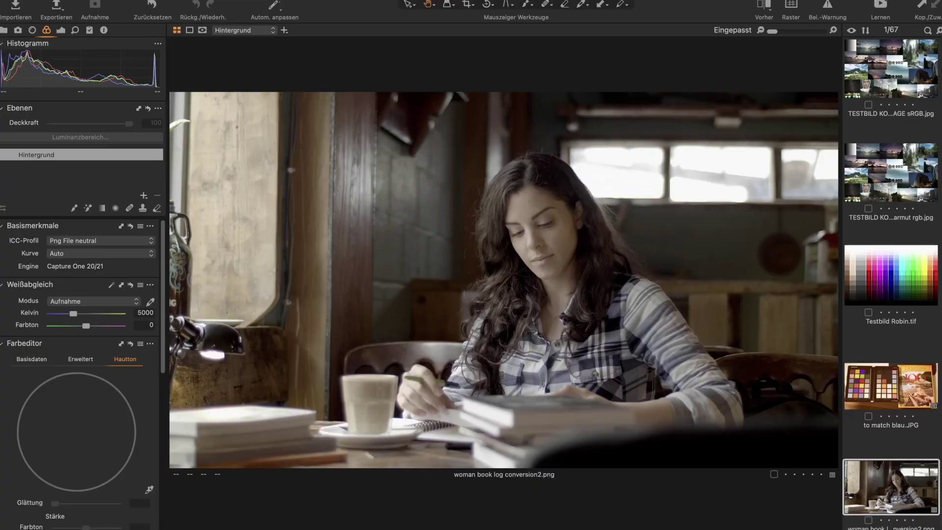
In Capture One, apply the dinner look on cafe ICC profile from the Sonstige group to the woman book image.
{"action": "left_click", "coordinate": [99, 241]}
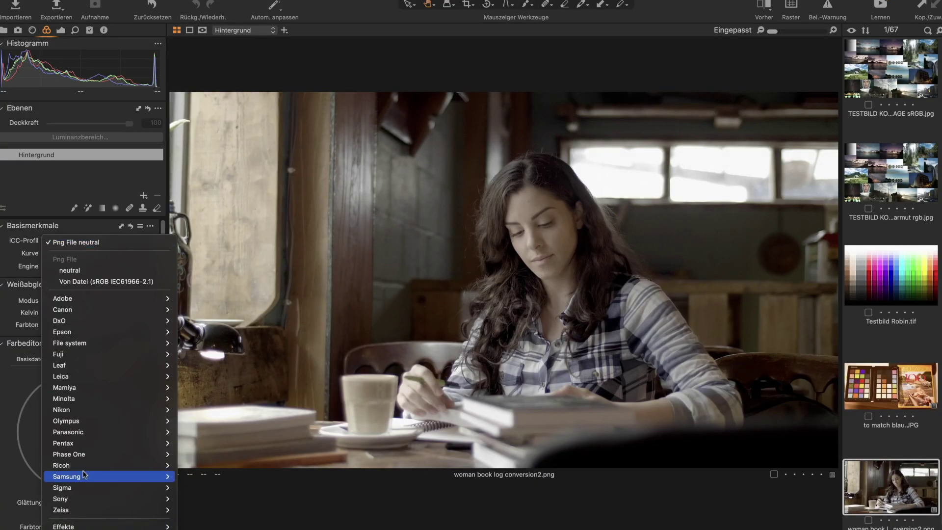
{"action": "mouse_move", "coordinate": [88, 516]}
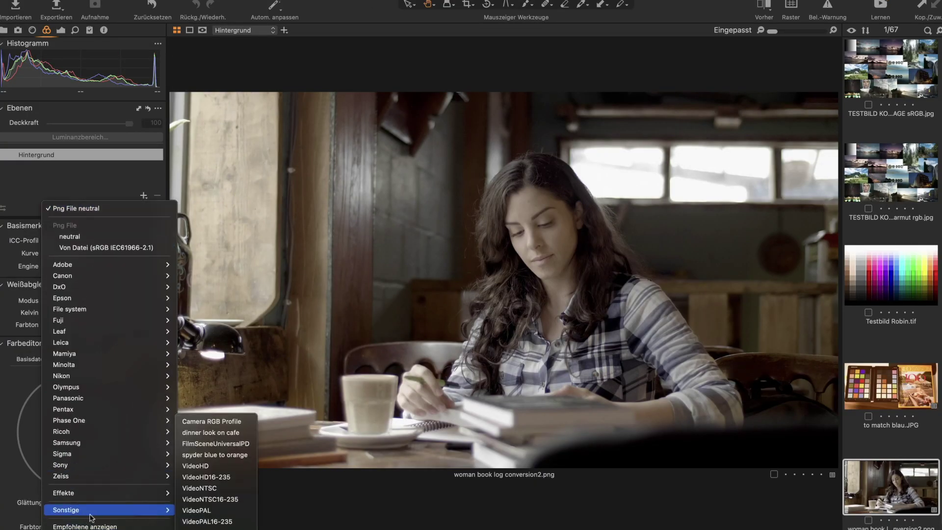
{"action": "left_click", "coordinate": [220, 433]}
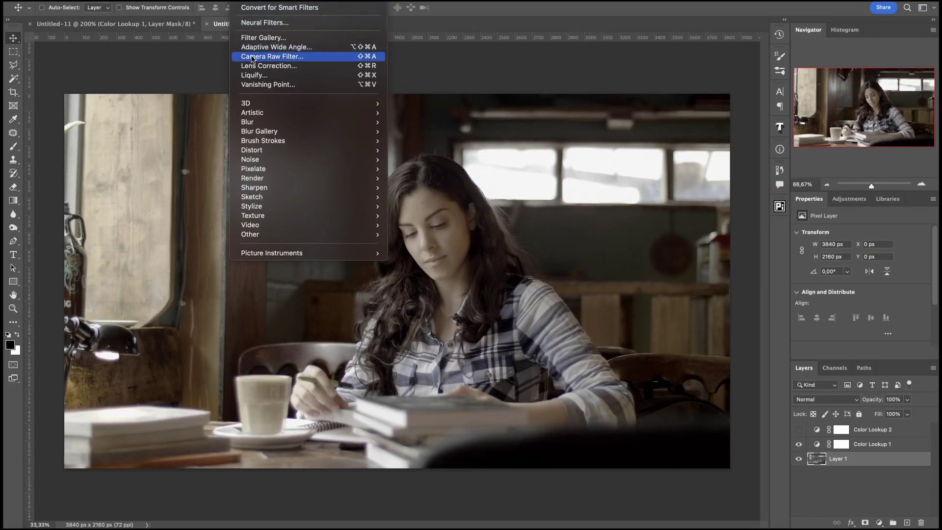
In Photoshop's Camera Raw Filter, create a user profile named dinner look on cafe using dinner look on cafe.cube as its color lookup table.
{"action": "left_click", "coordinate": [251, 59]}
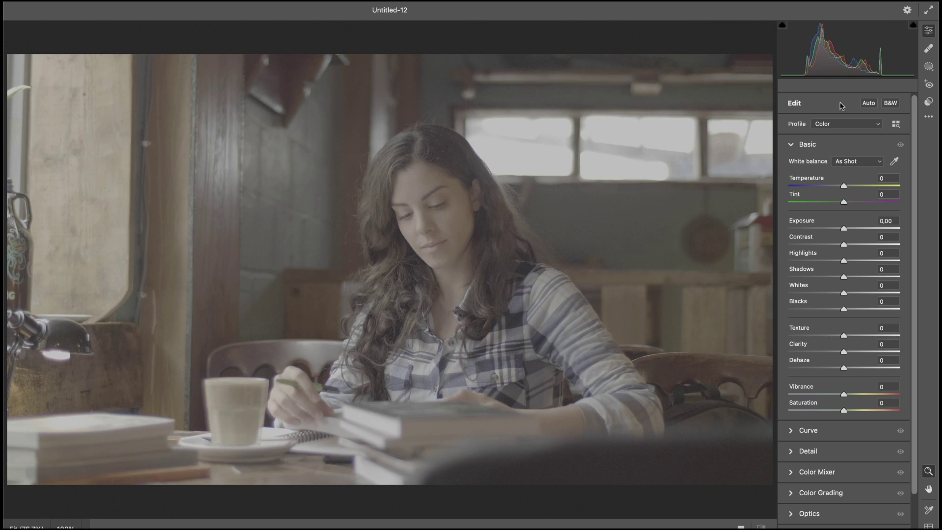
{"action": "left_click", "coordinate": [928, 102]}
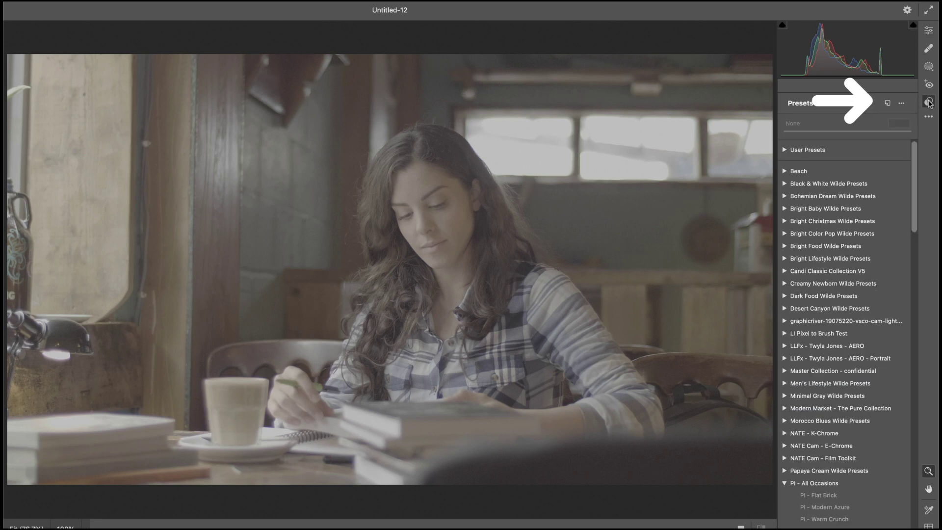
{"action": "left_click", "coordinate": [887, 103]}
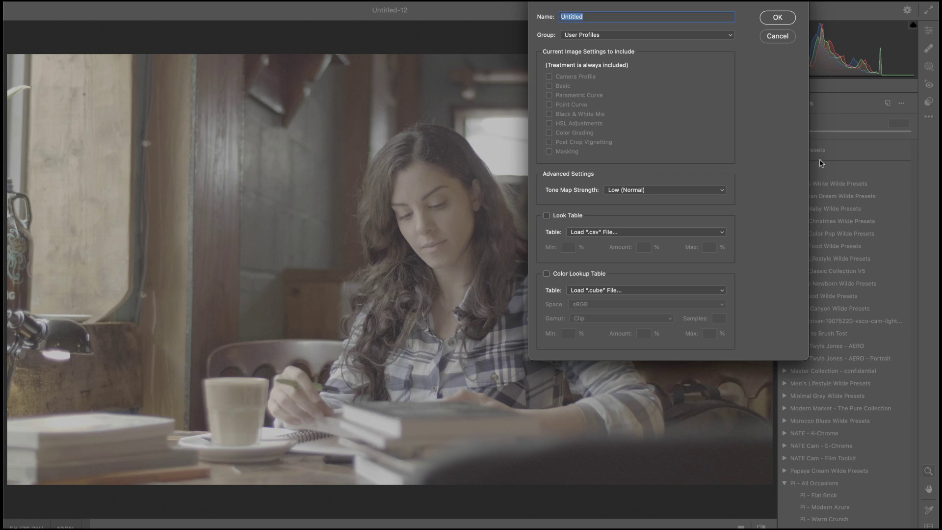
{"action": "left_click", "coordinate": [578, 274]}
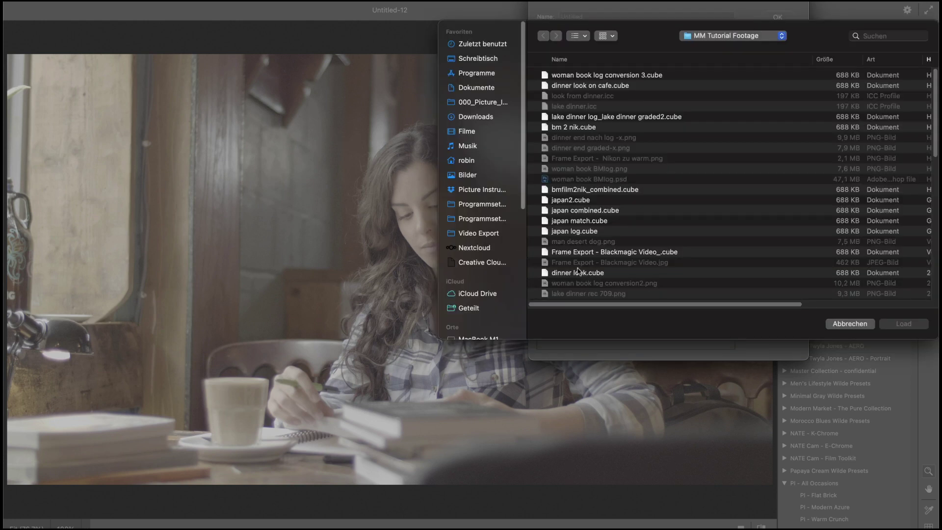
{"action": "double_click", "coordinate": [618, 88]}
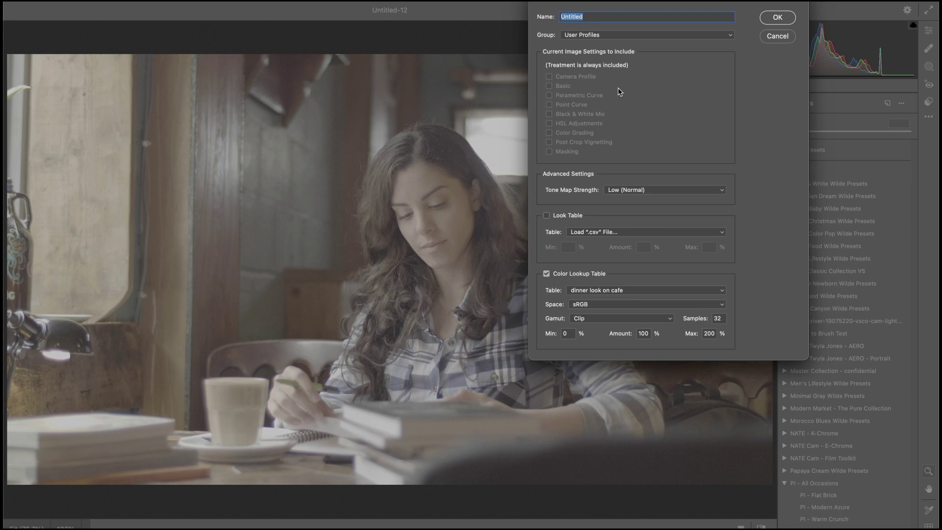
{"action": "type", "text": "dinner look on cafe"}
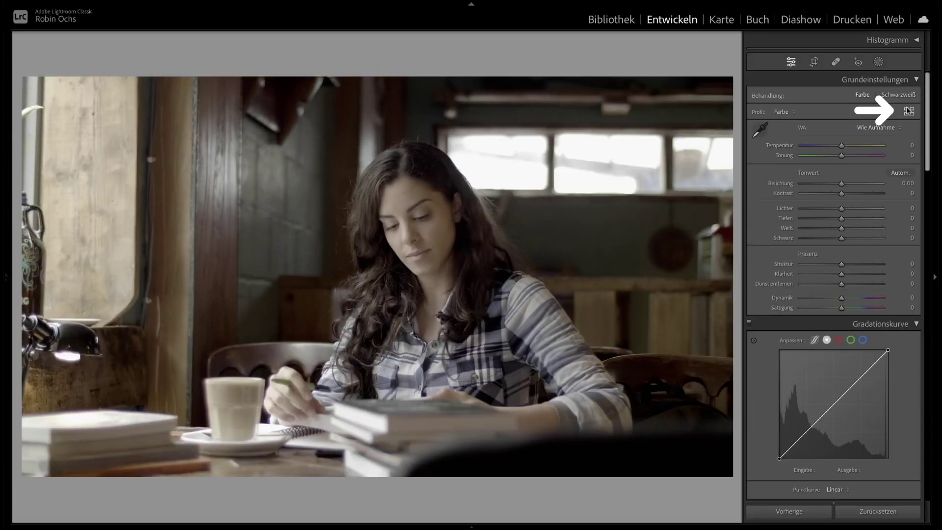
In Lightroom Classic, apply the dinner look on cafe user profile to the cafe photo.
{"action": "left_click", "coordinate": [907, 110]}
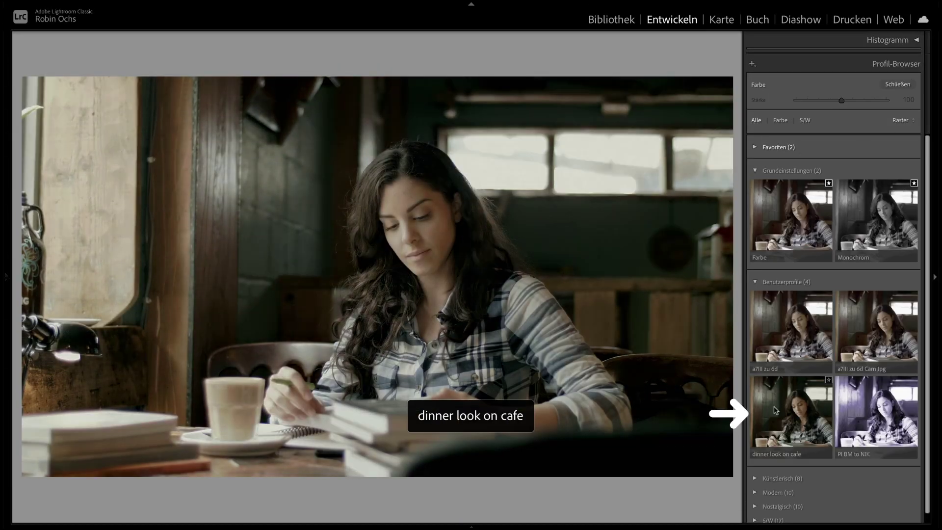
{"action": "left_click", "coordinate": [764, 393]}
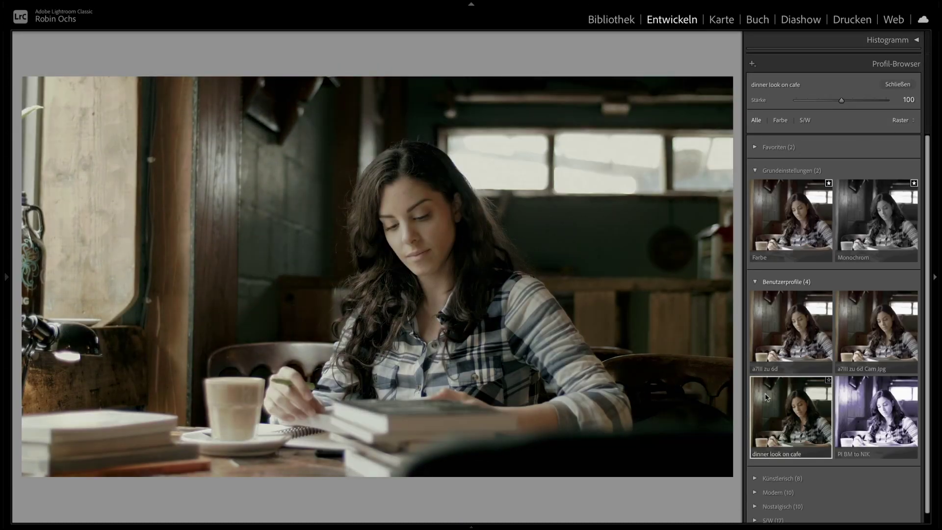